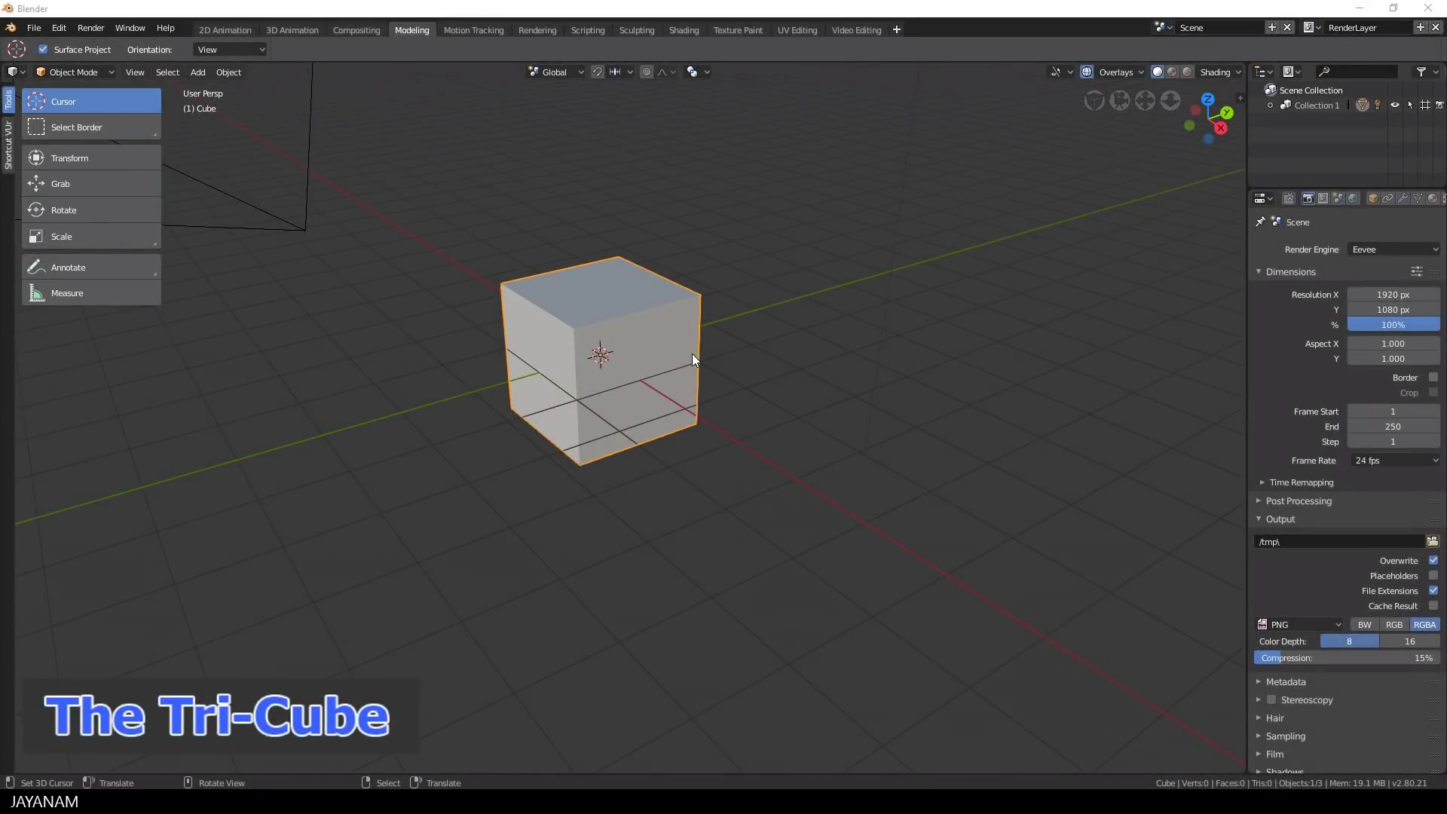
Orbit the 3D viewport to look at the default cube from another side
middle_drag(692, 354, 758, 361)
In Edit Mode, convert the cube's triangles to quads with Alt+J, then return to Object Mode
key(ctrl+Tab)
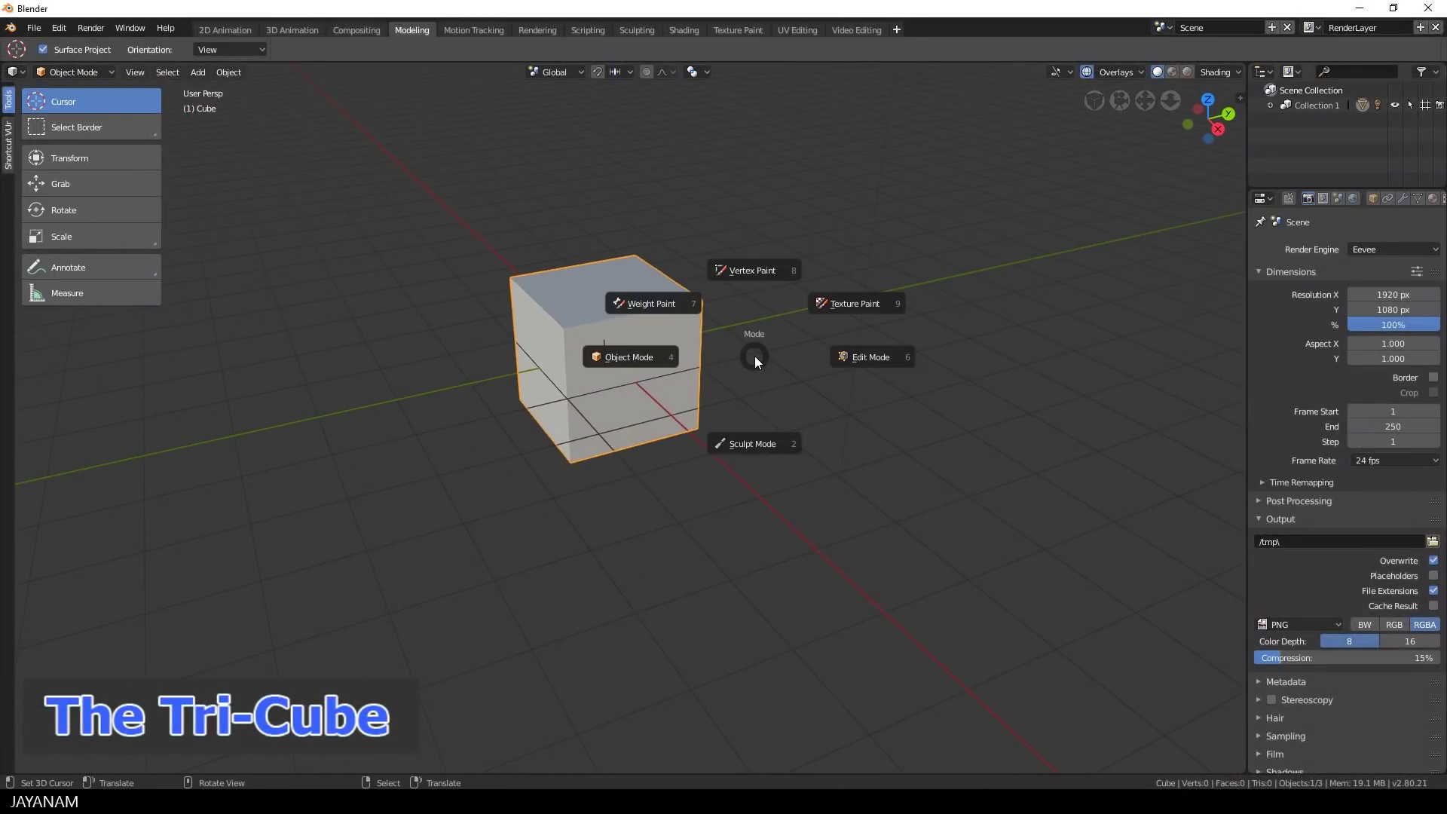
click(852, 362)
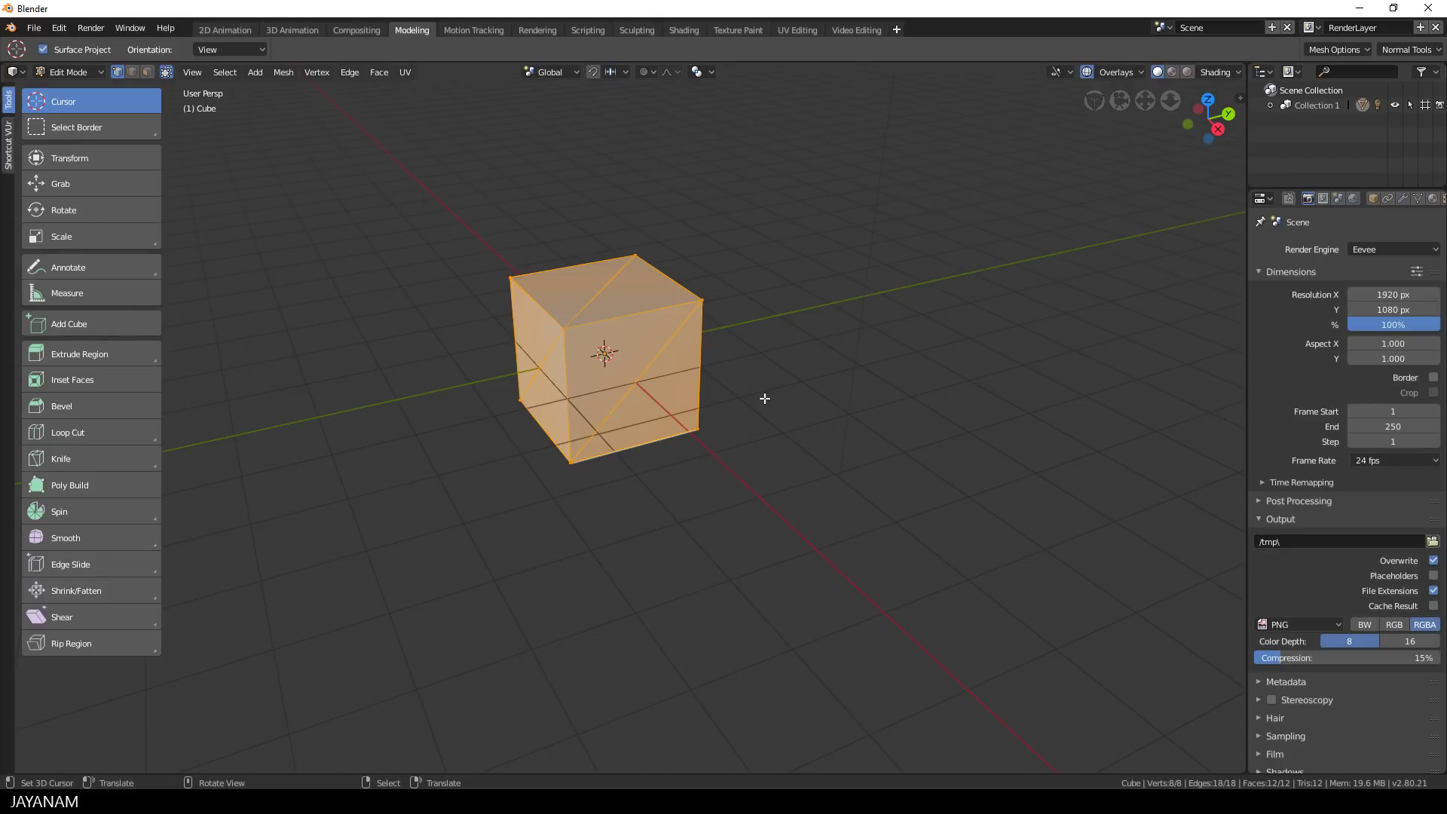
key(alt+j)
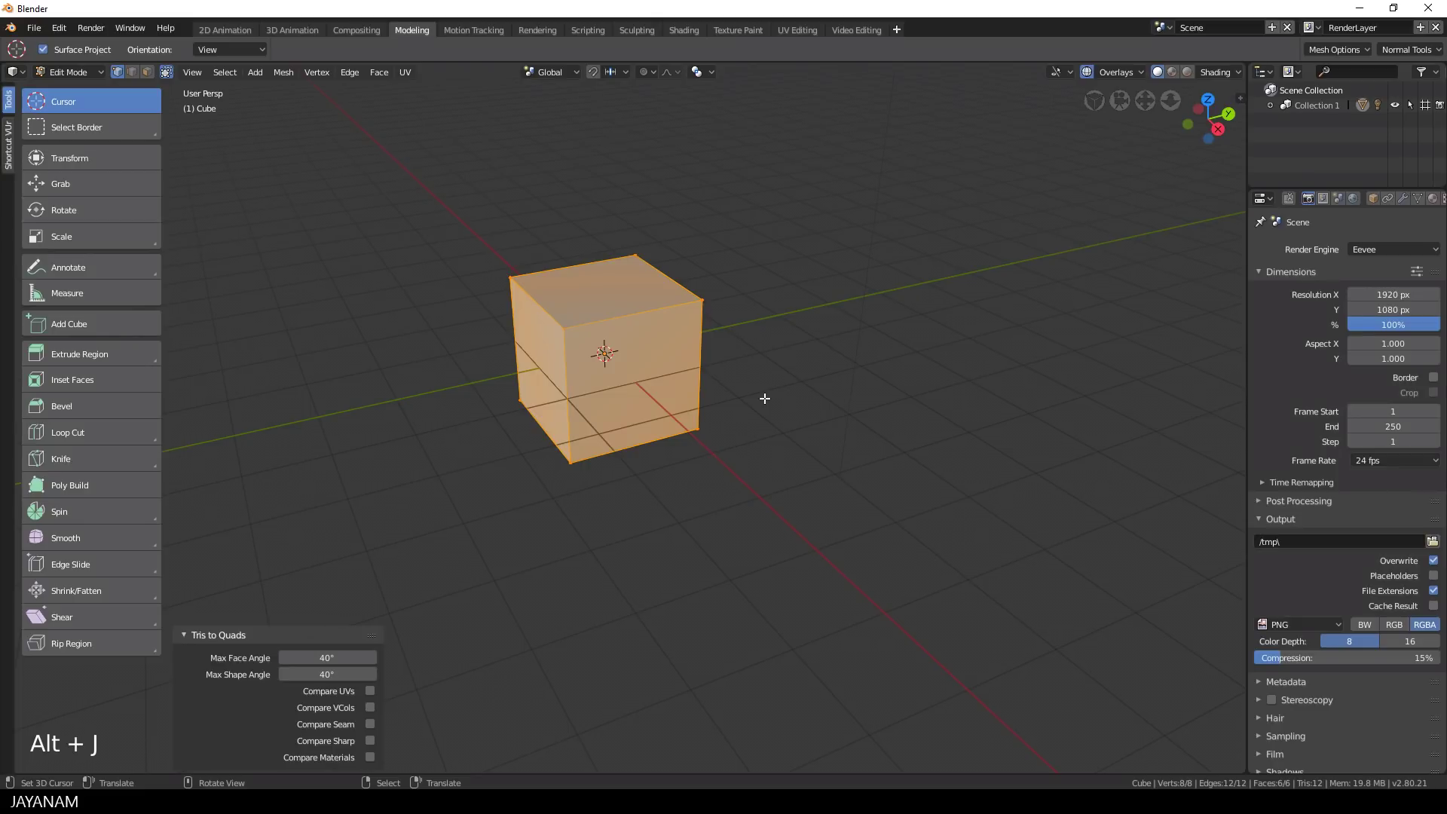
key(ctrl+Tab)
click(650, 400)
Save the current scene as the startup file
click(33, 27)
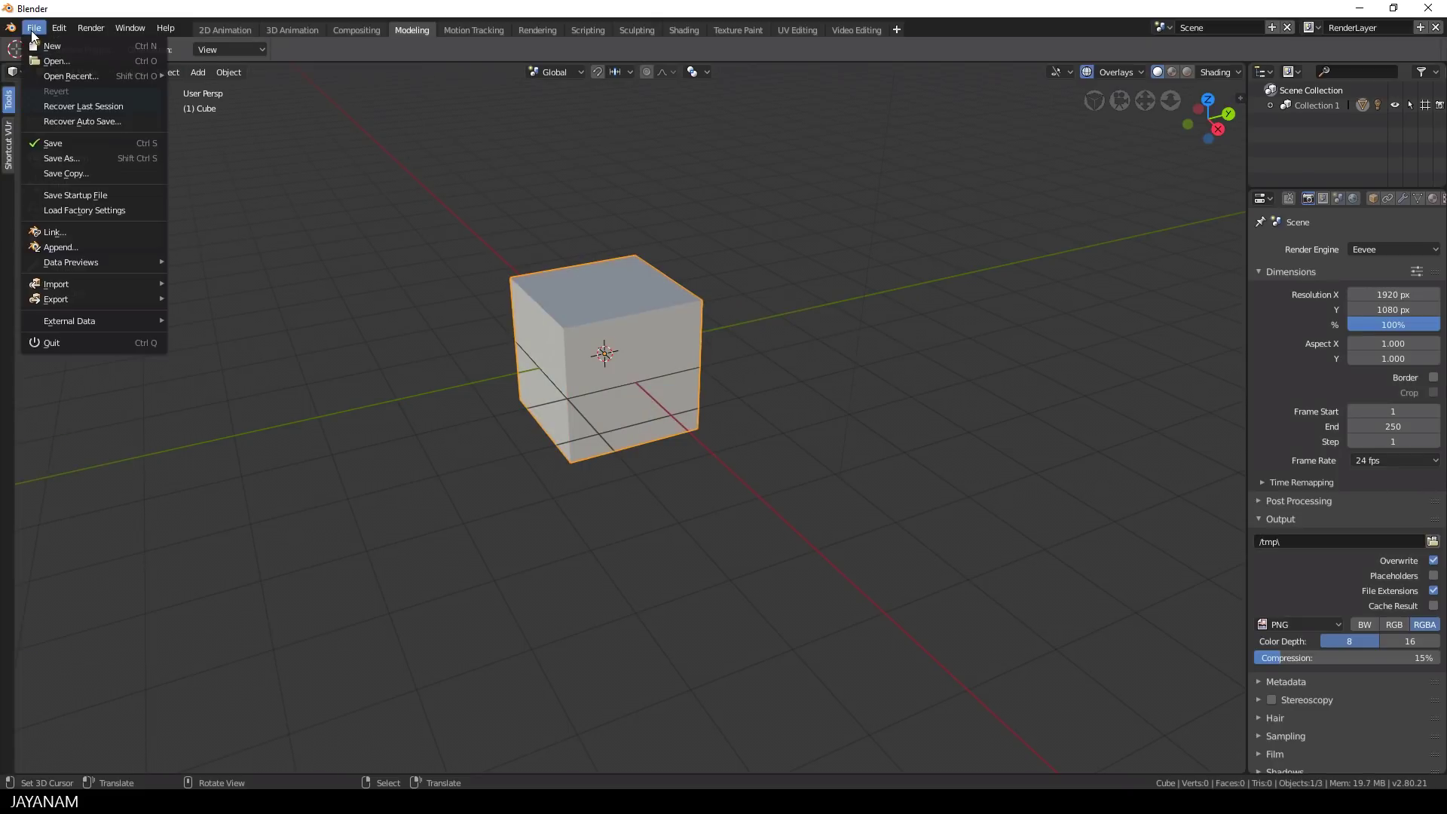
click(61, 196)
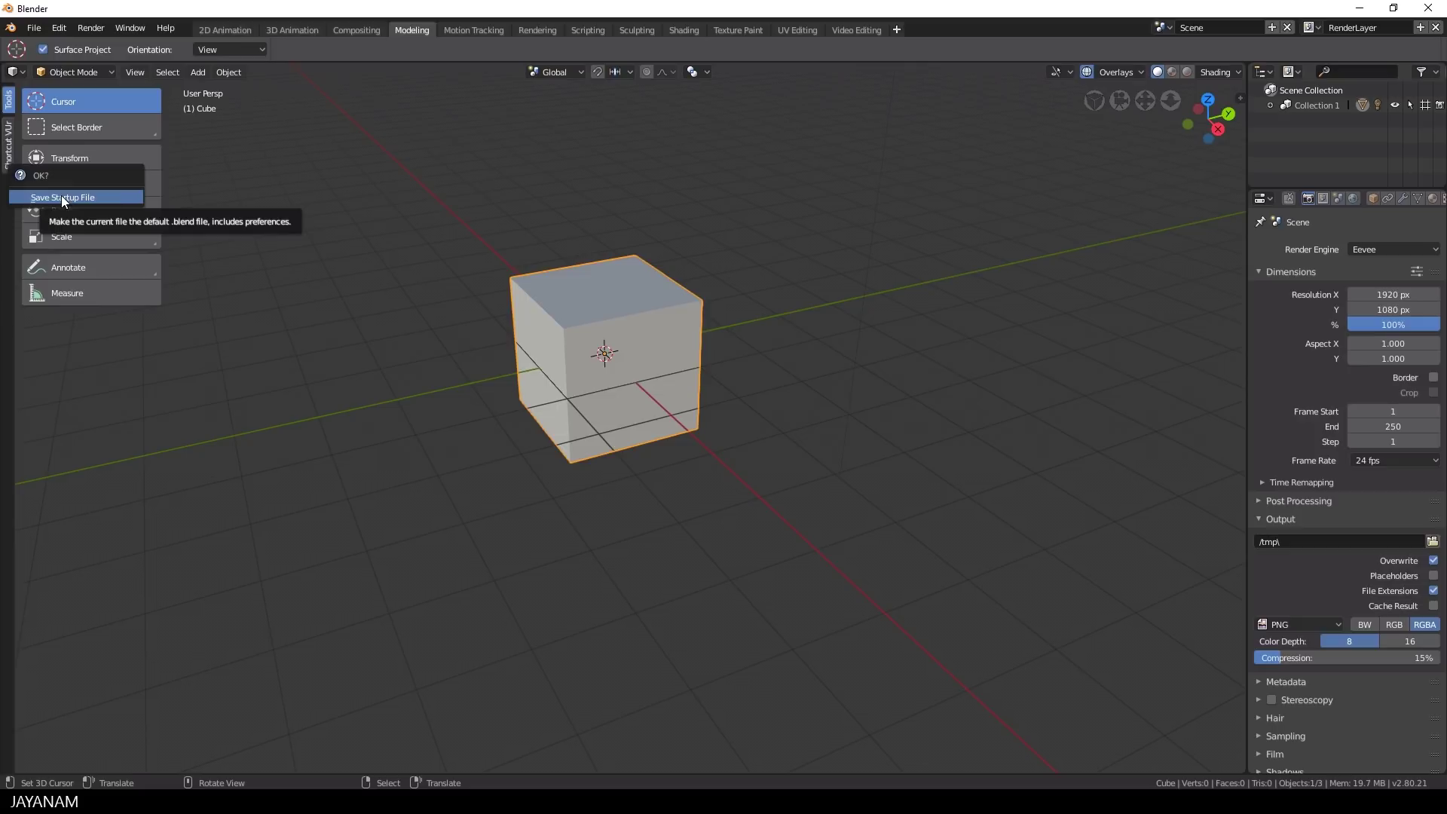
click(70, 197)
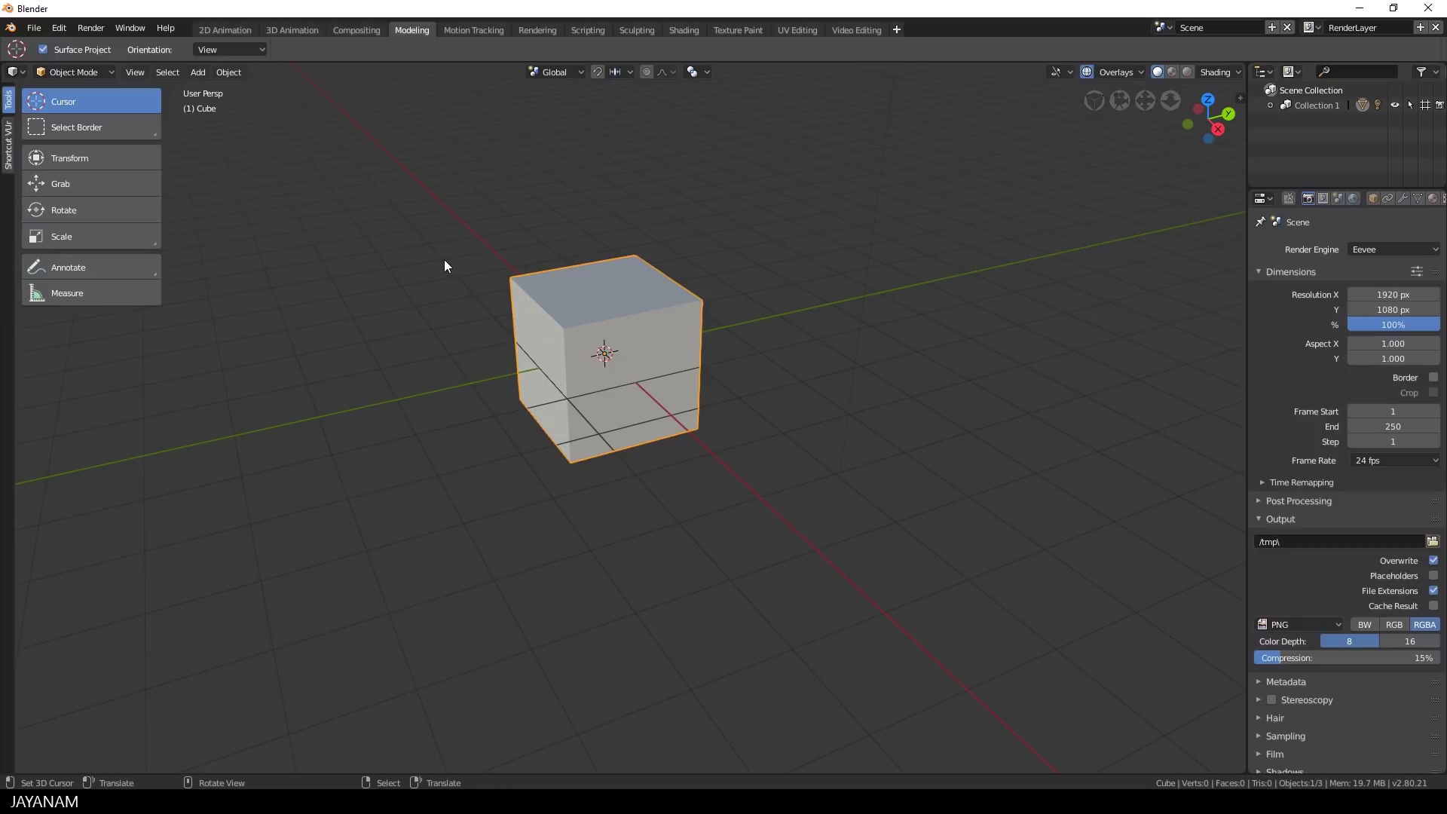
Reload the startup file to check it, then put the cube into Edit Mode
click(38, 30)
click(47, 40)
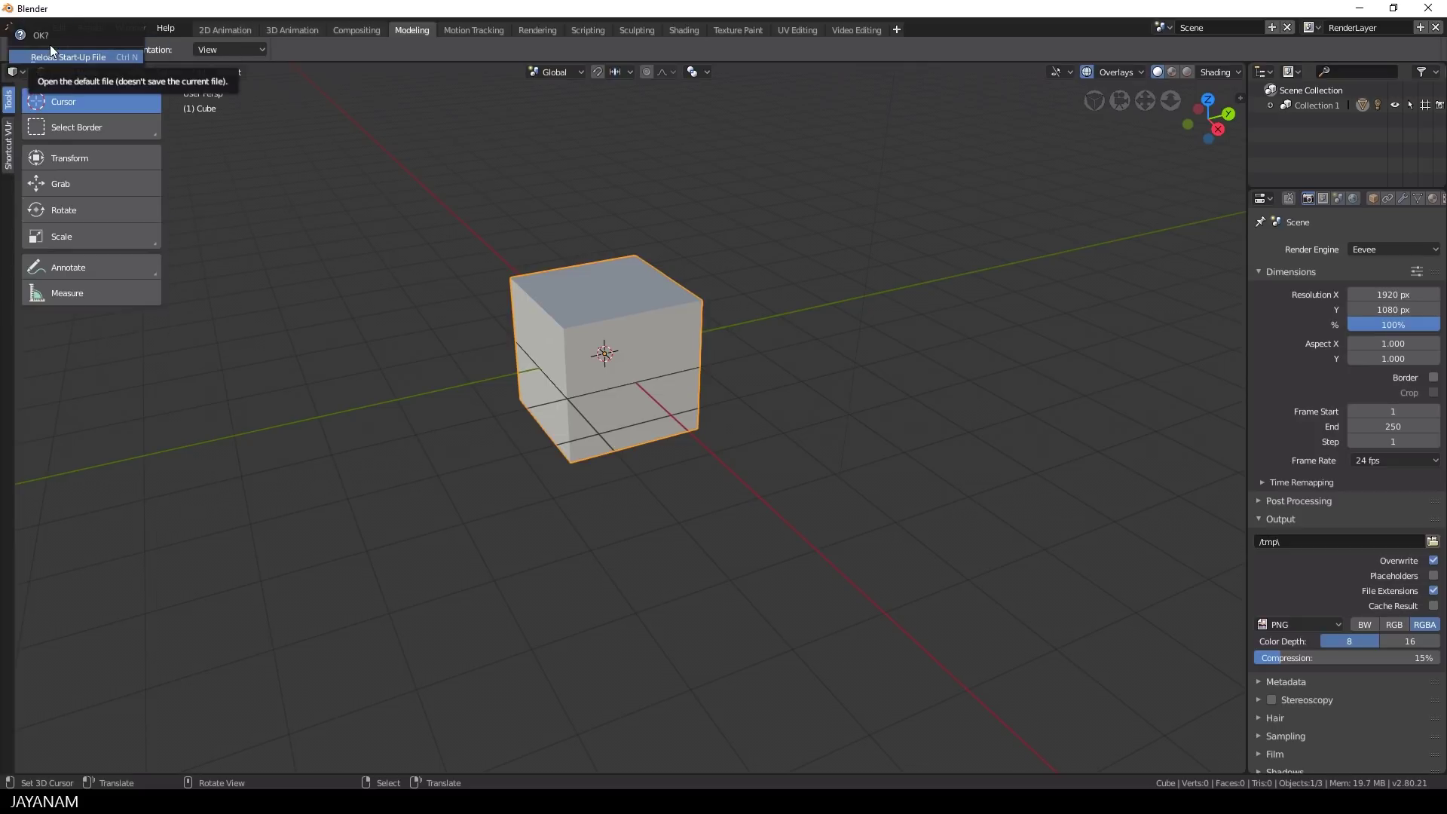
click(50, 46)
key(ctrl+Tab)
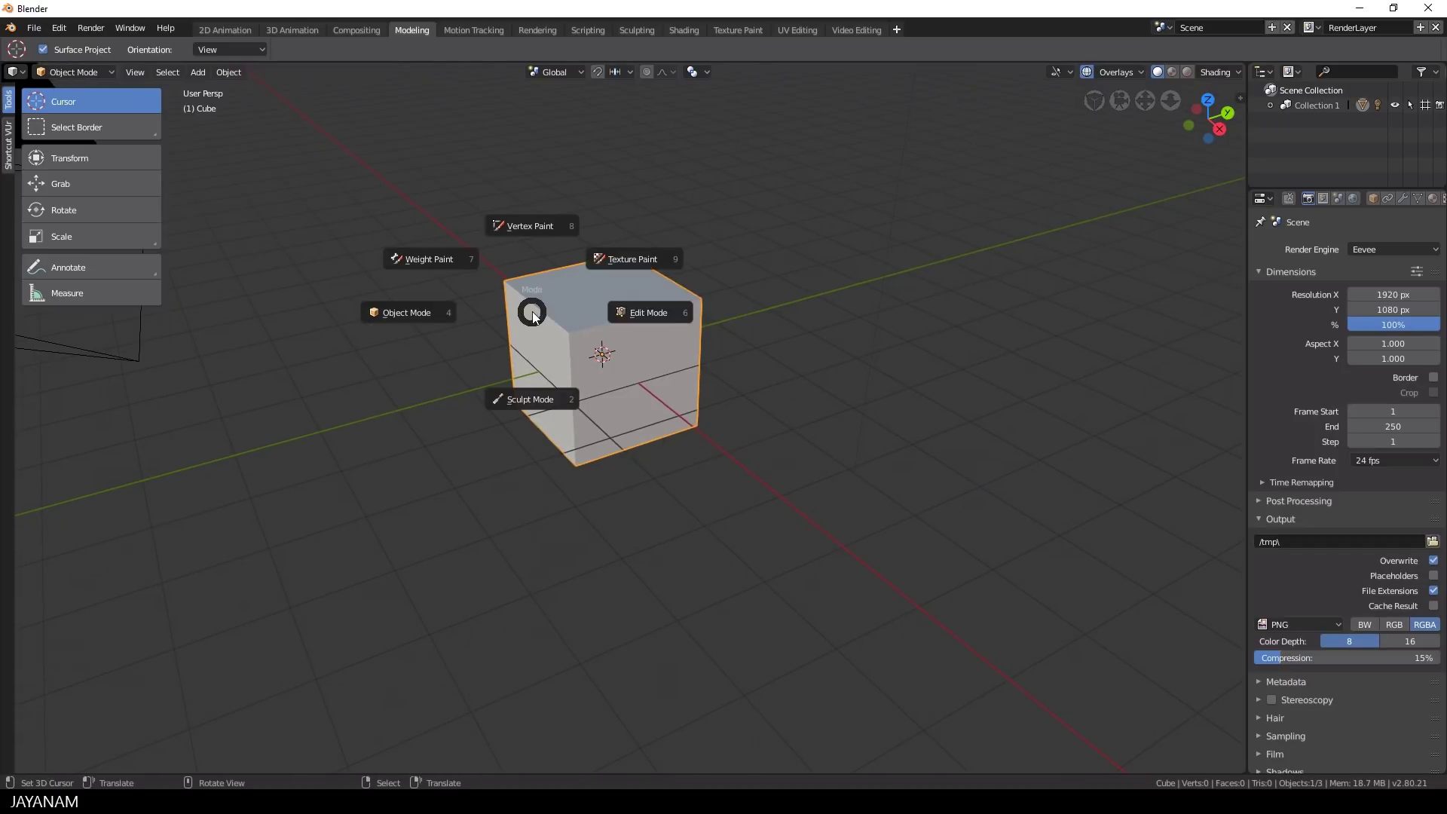
click(649, 314)
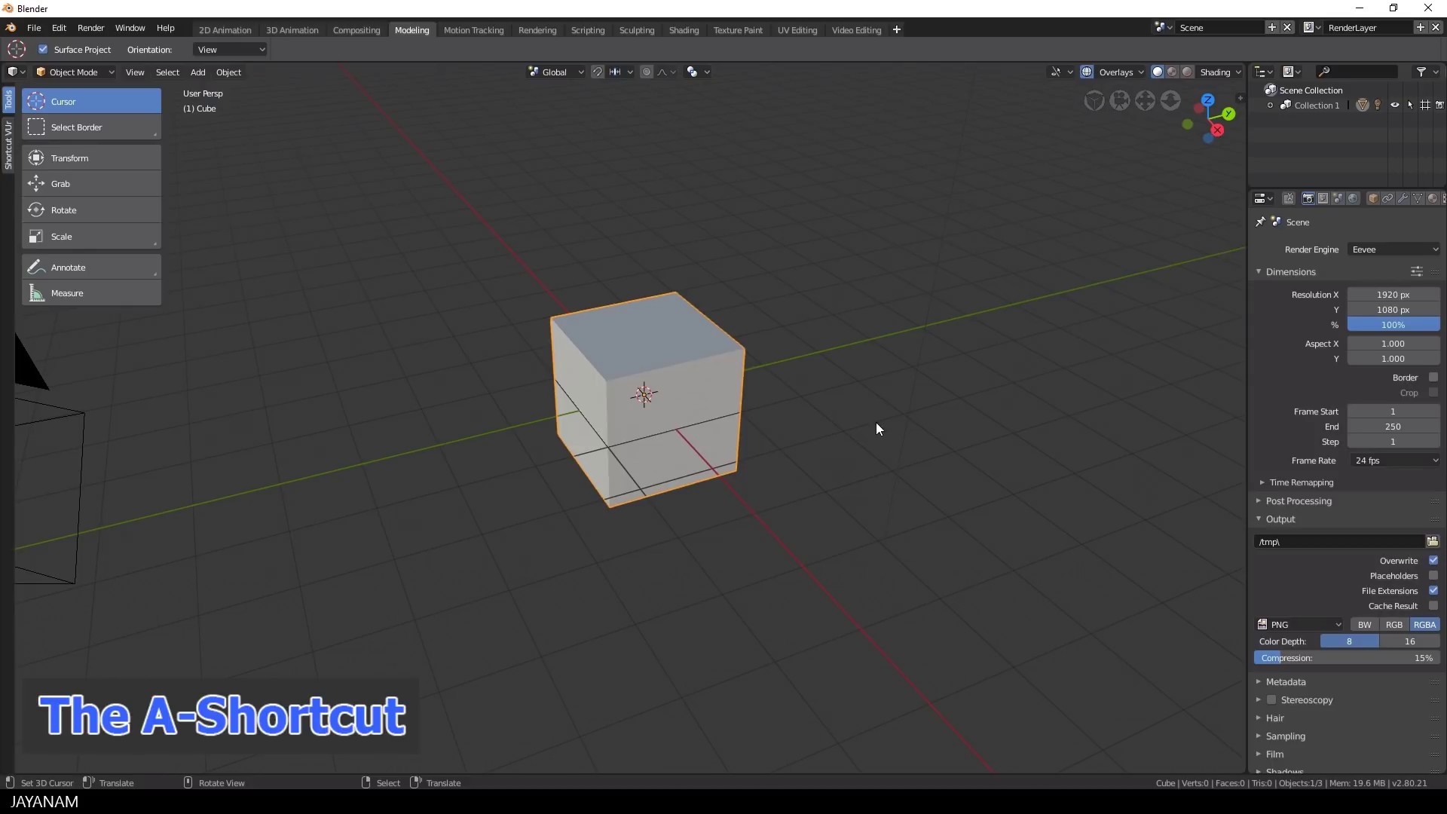
Zoom and orbit slightly around the cube, then switch it into Edit Mode
scroll(876, 422, up, 2)
middle_drag(876, 422, 886, 413)
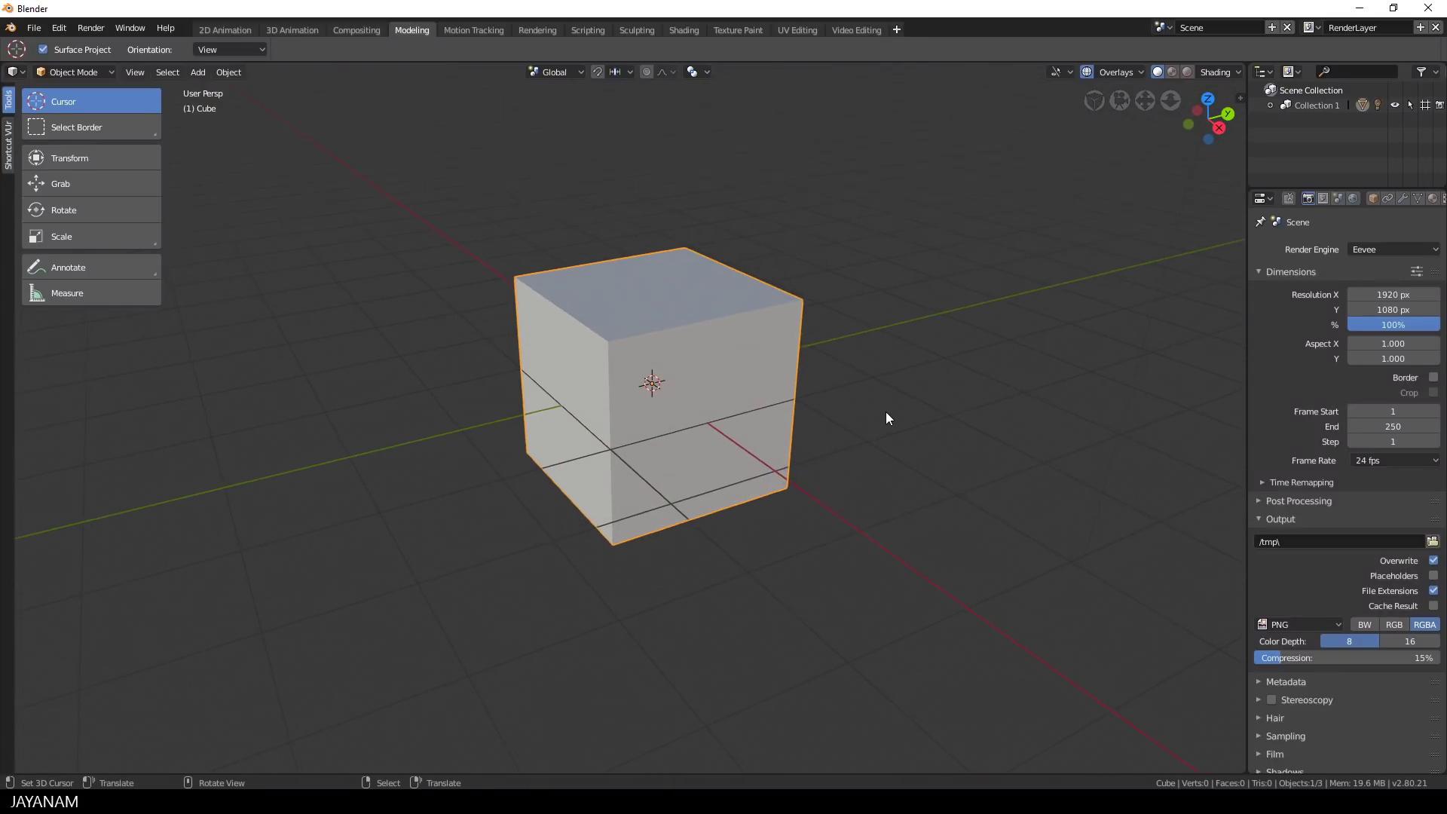
key(ctrl+Tab)
click(941, 413)
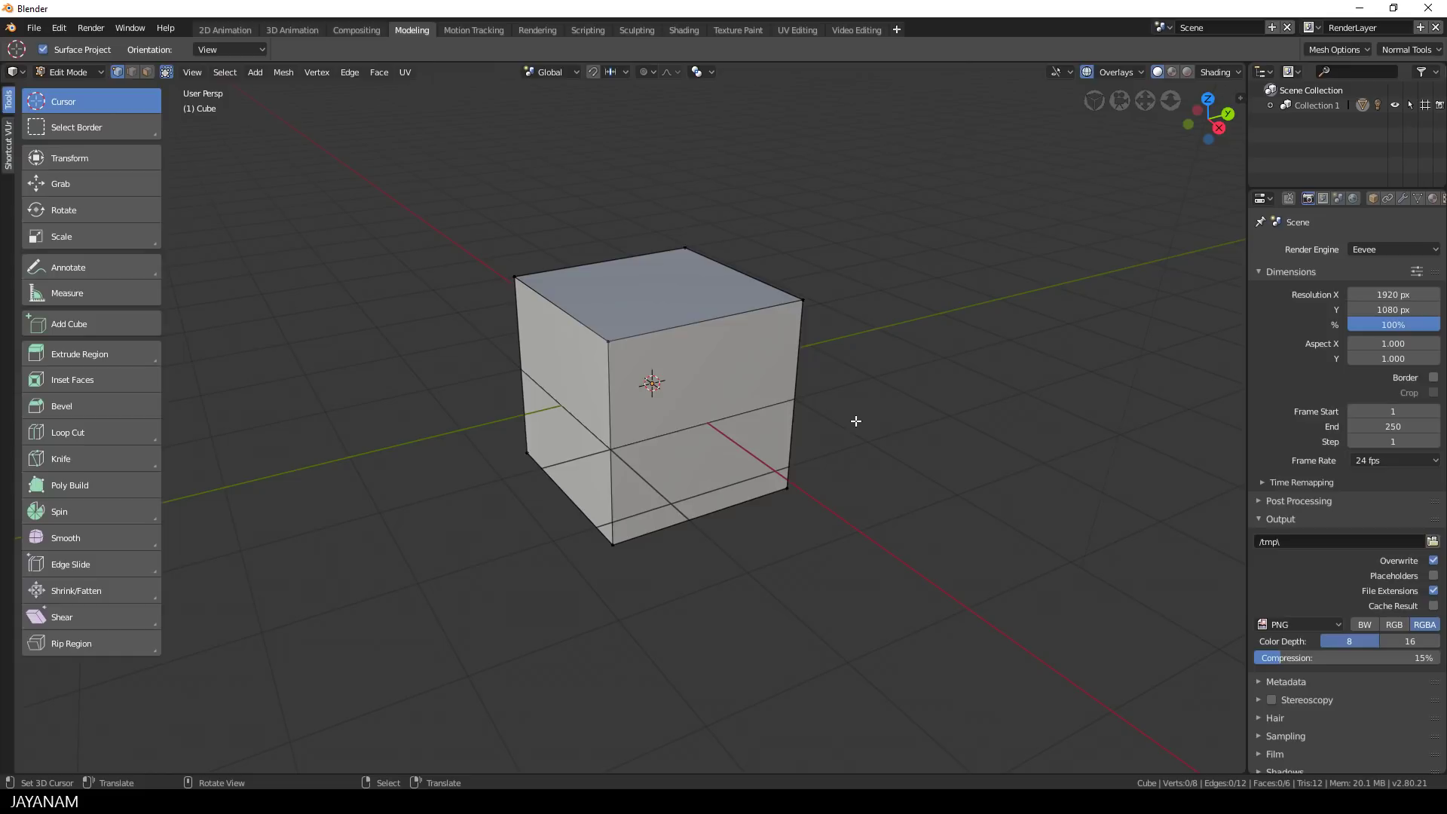
Toggle selecting all the cube's elements with A and Alt+A, ending with nothing selected
key(a)
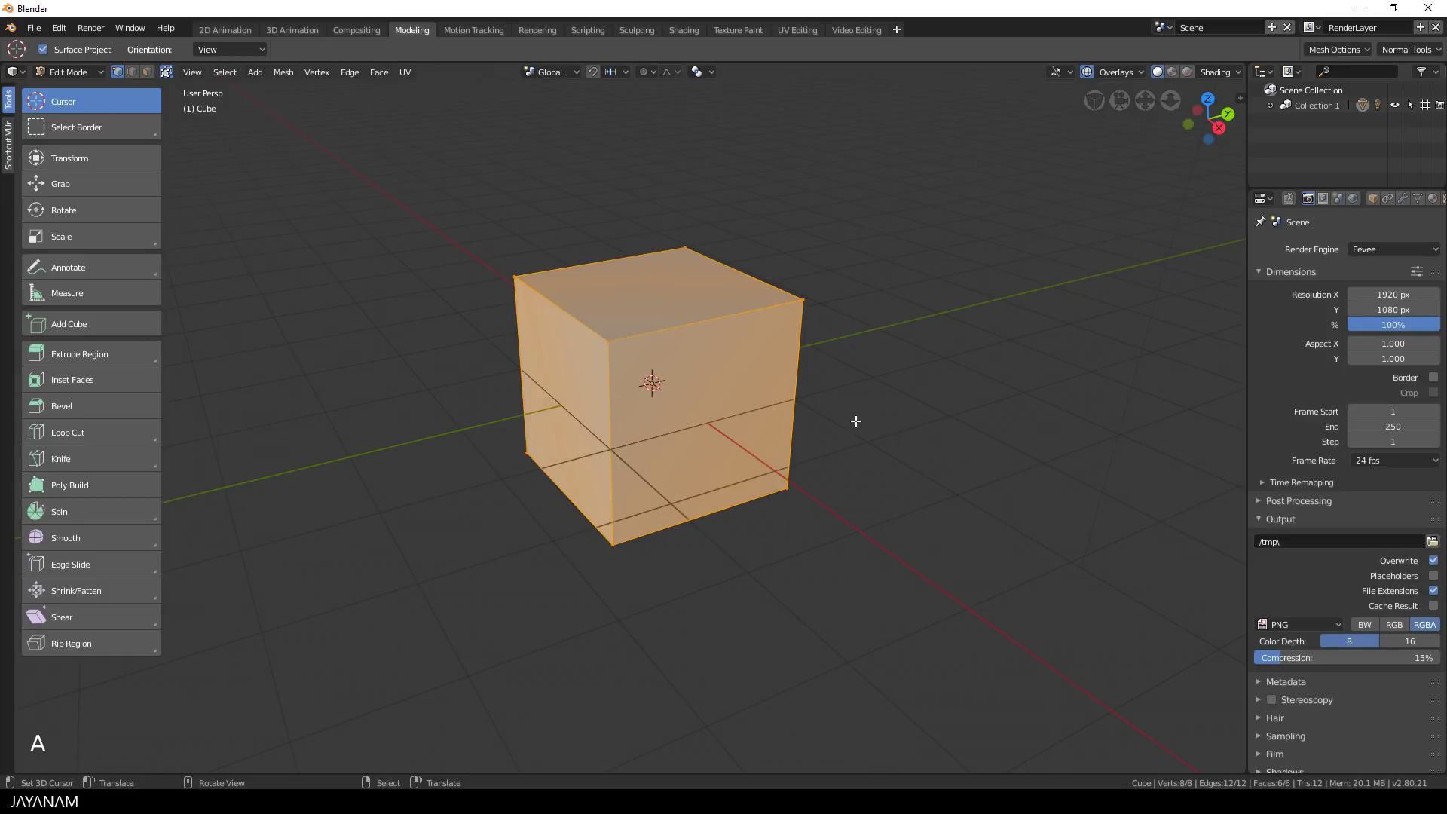
key(alt+a)
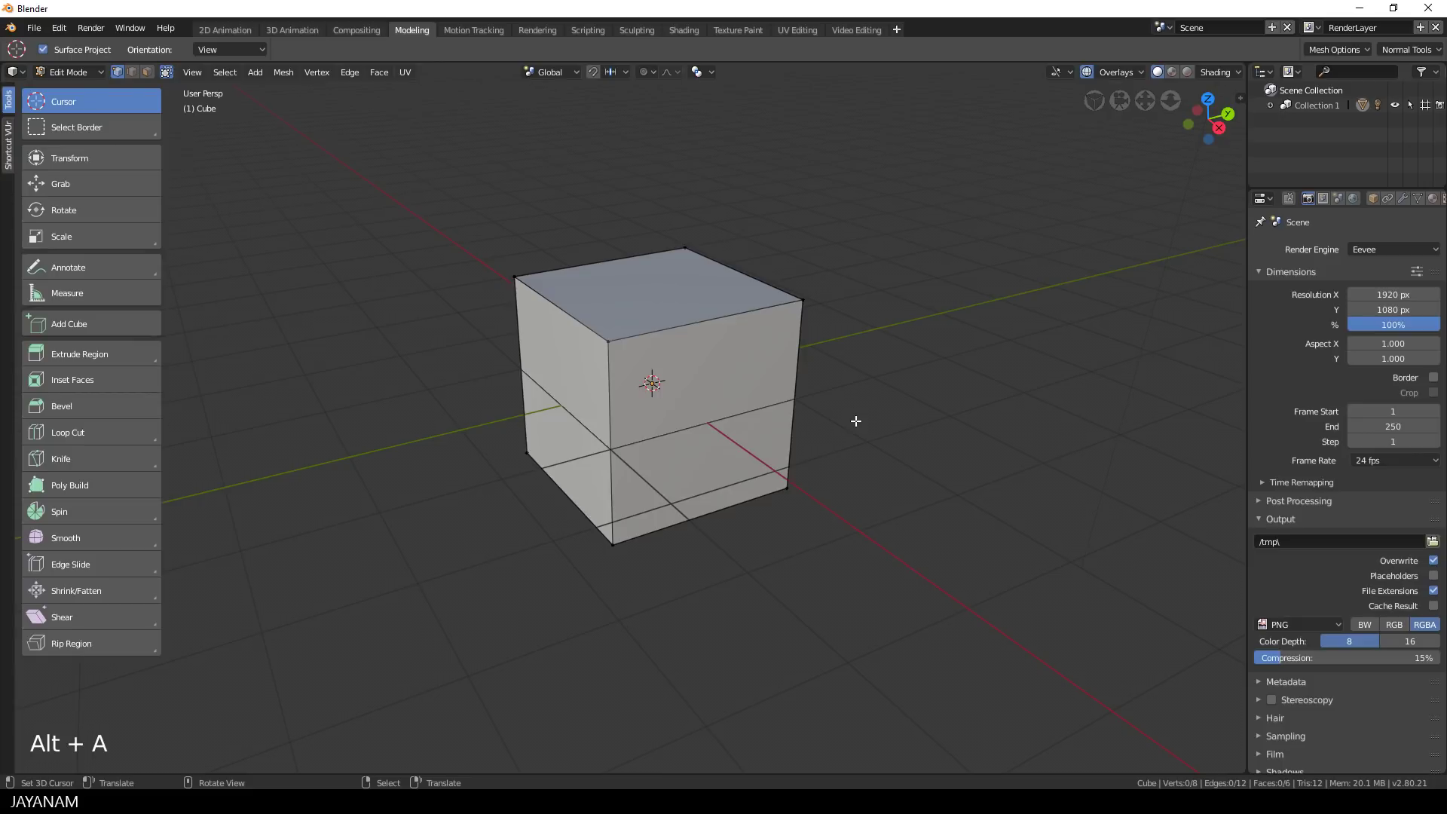
key(a)
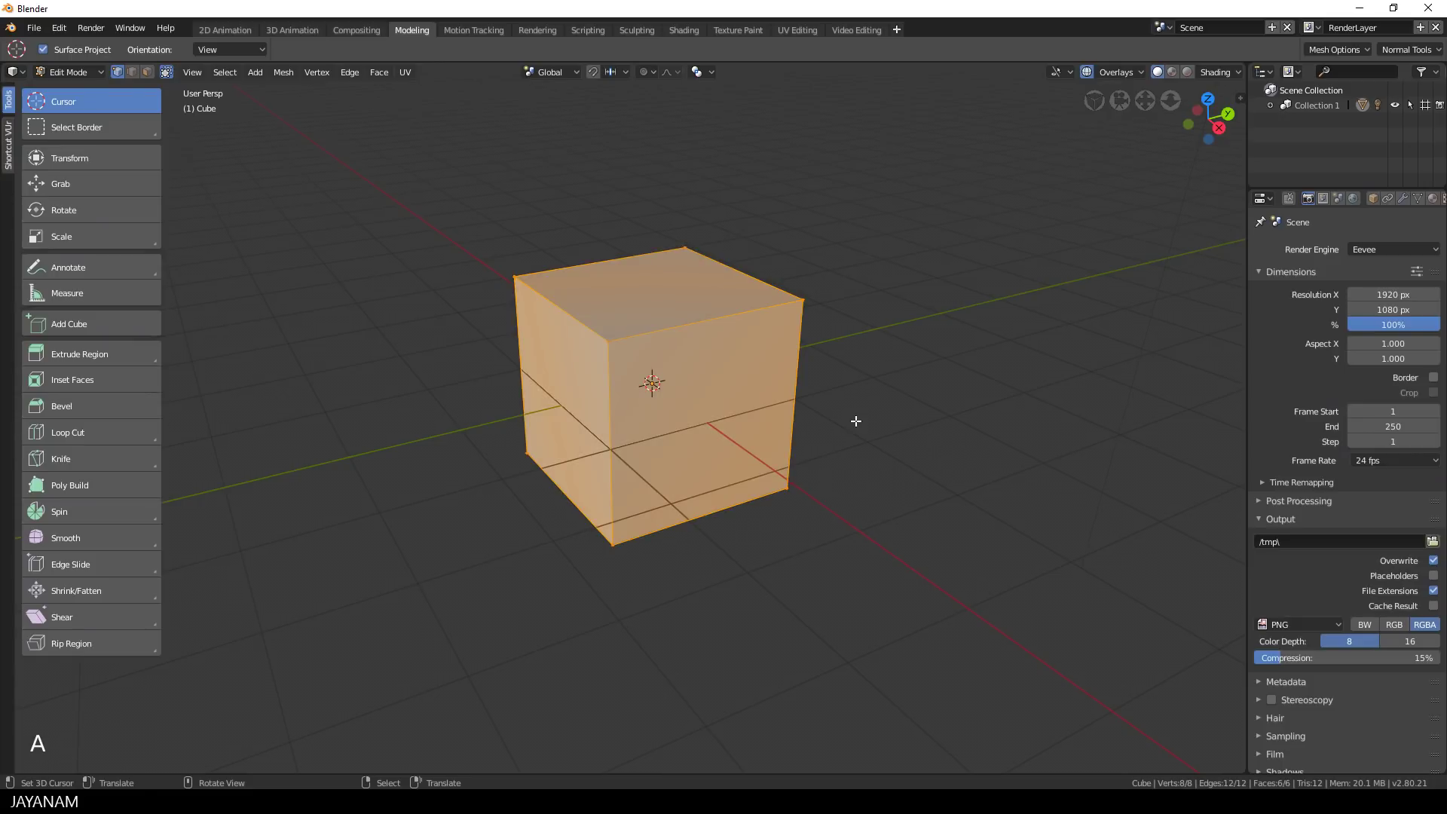
key(a)
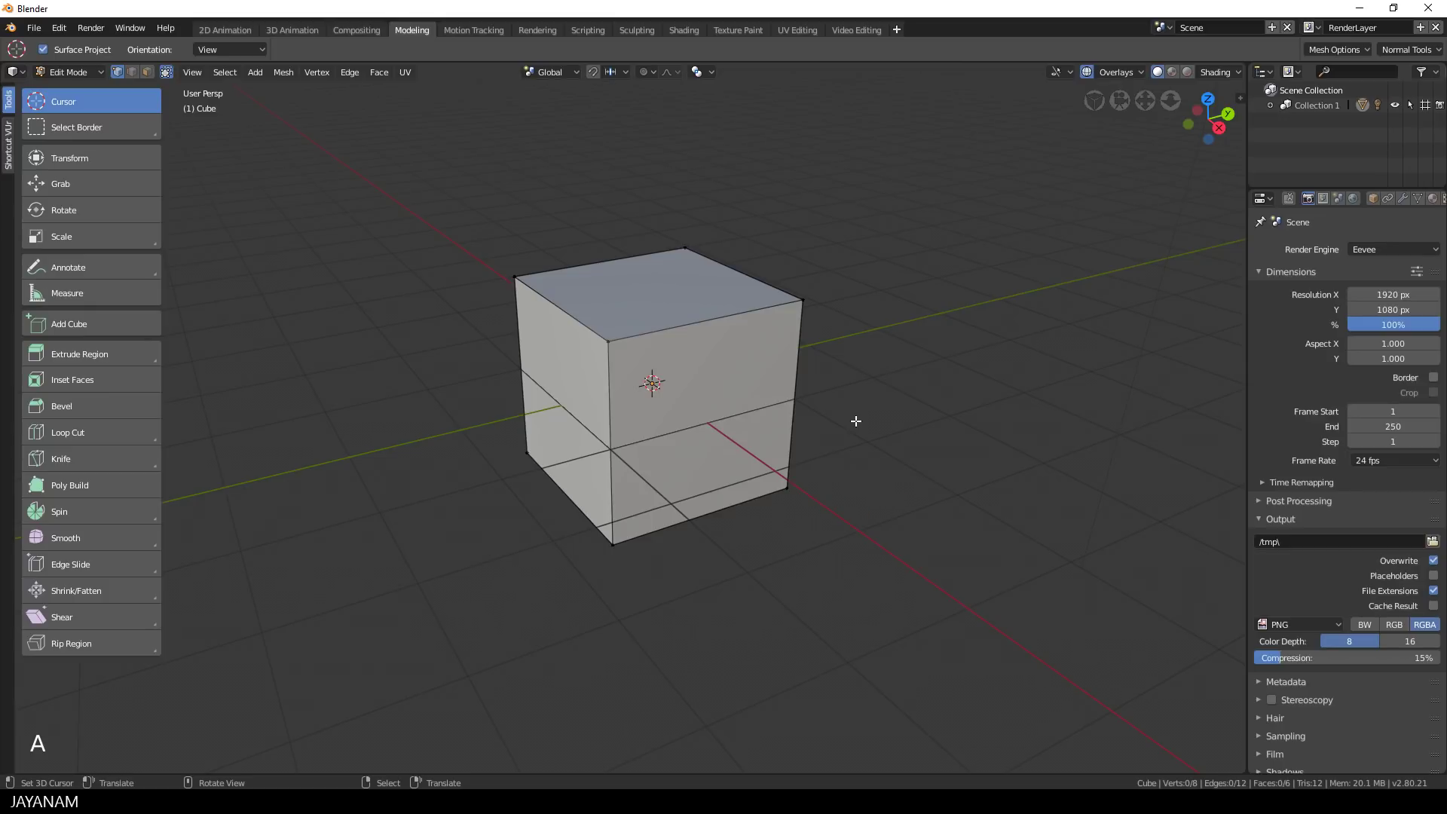
key(a)
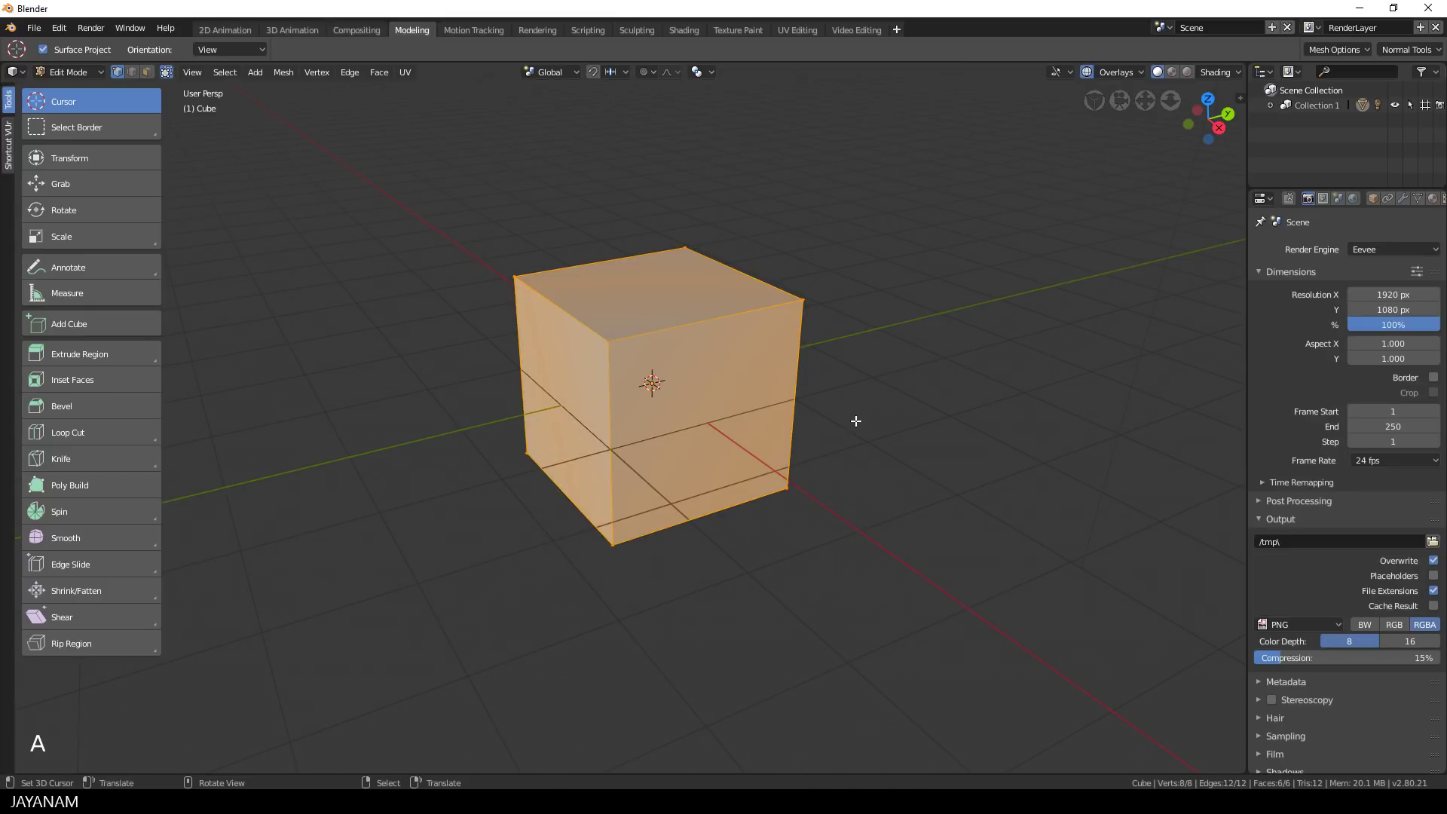
key(a)
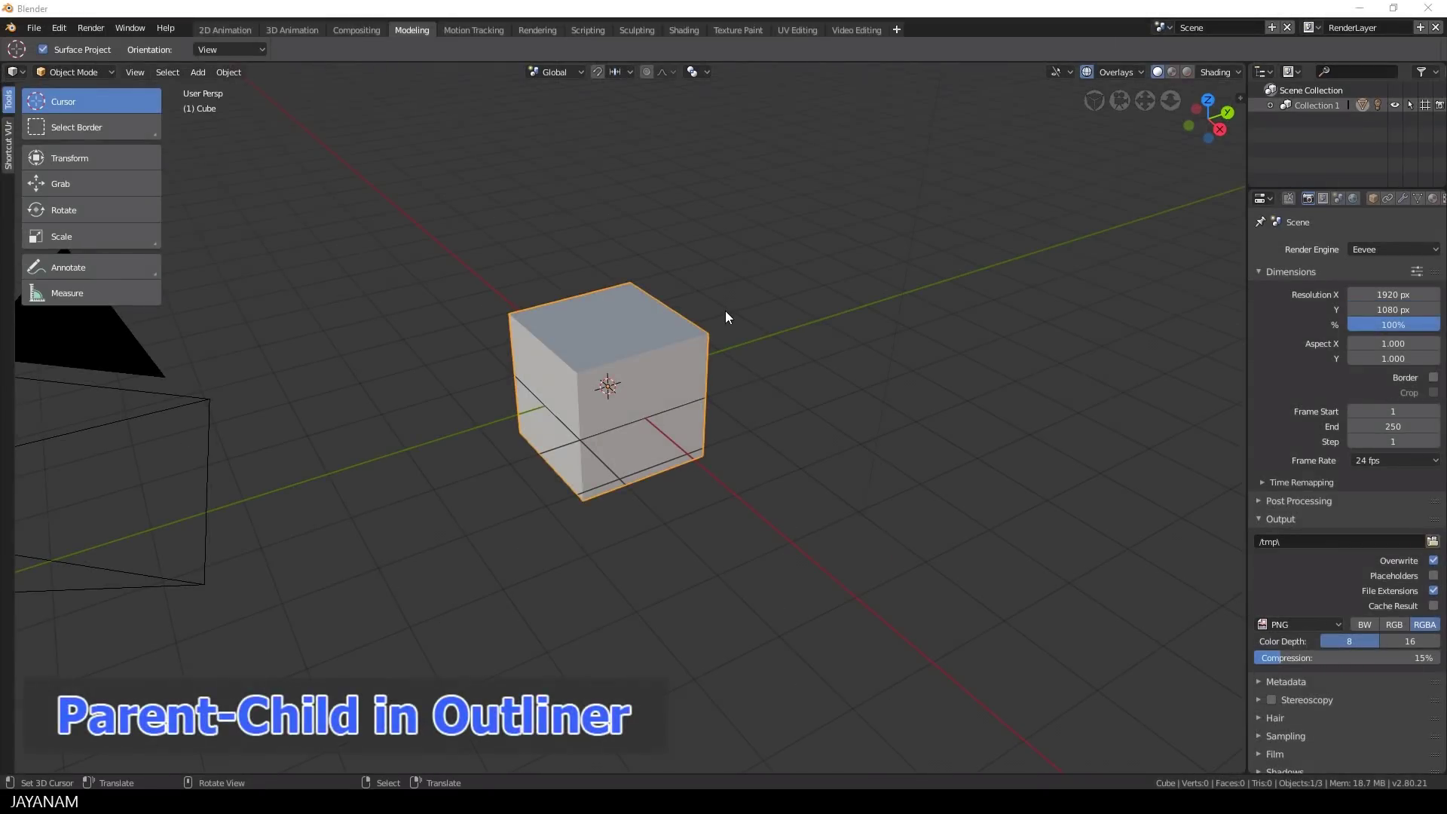
Expand Collection 1, add a UV sphere, and place it on the cube's top right
click(1270, 105)
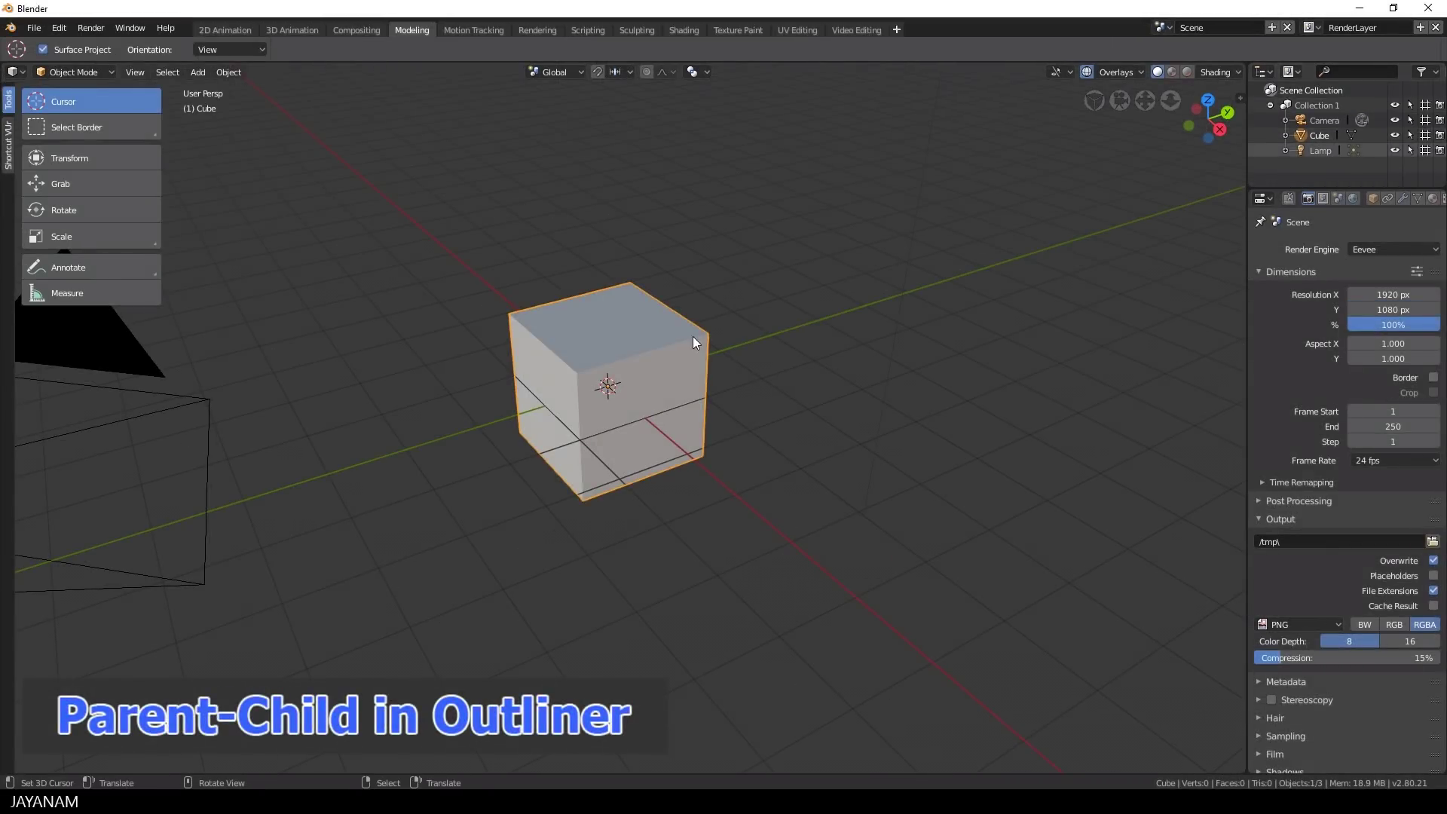
key(shift+a)
mouse_move(723, 383)
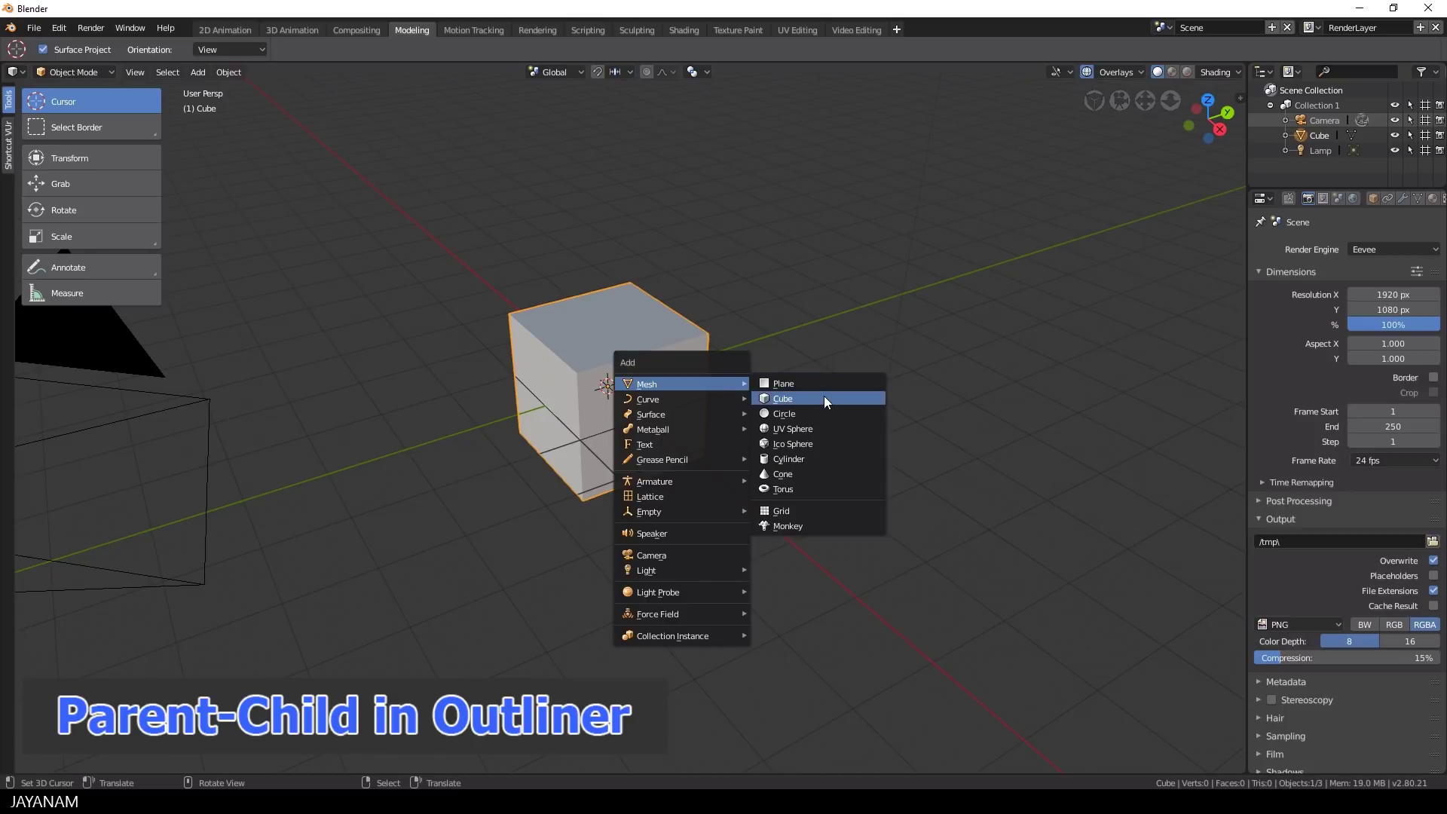
click(808, 428)
key(g)
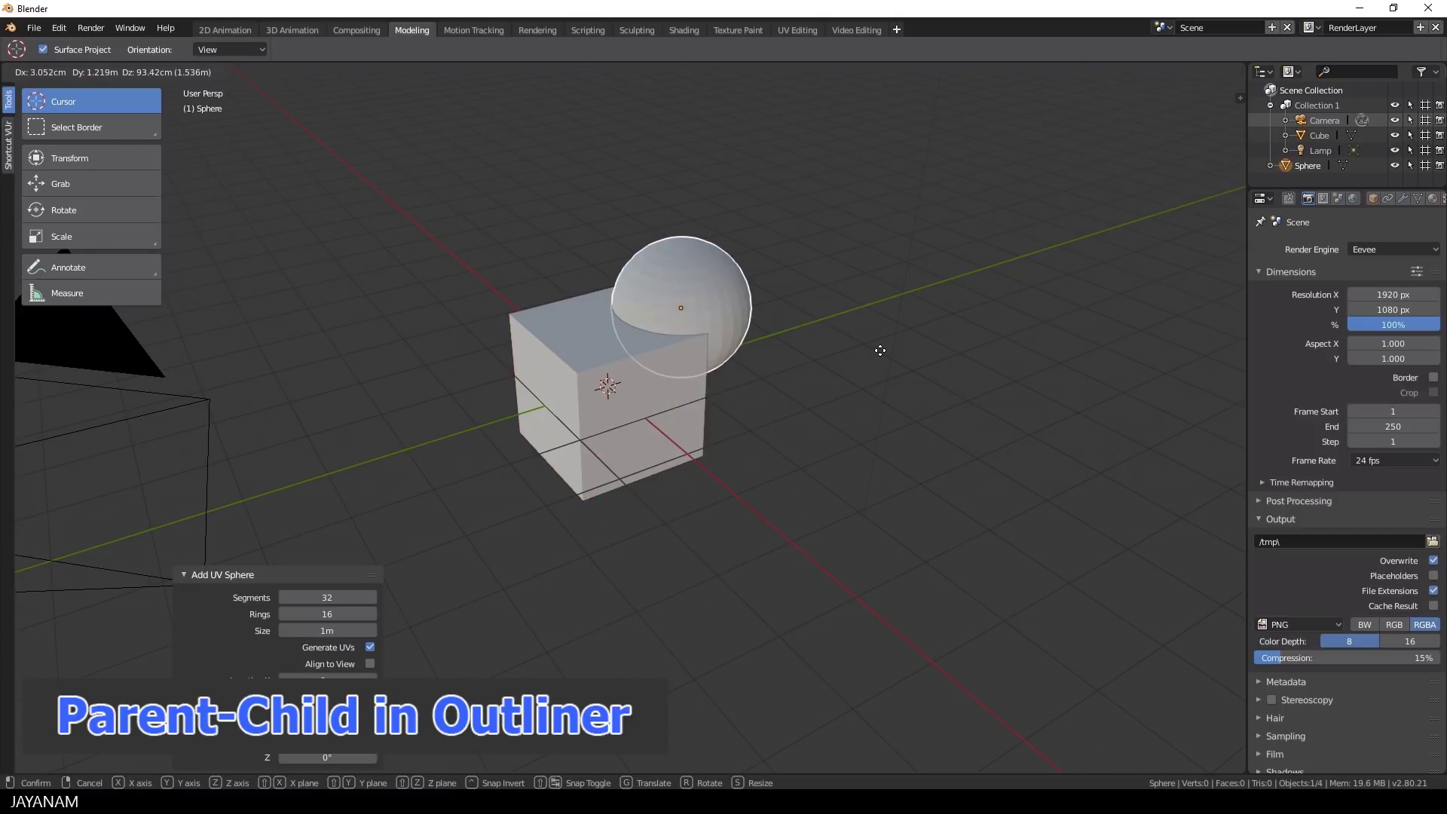
click(882, 357)
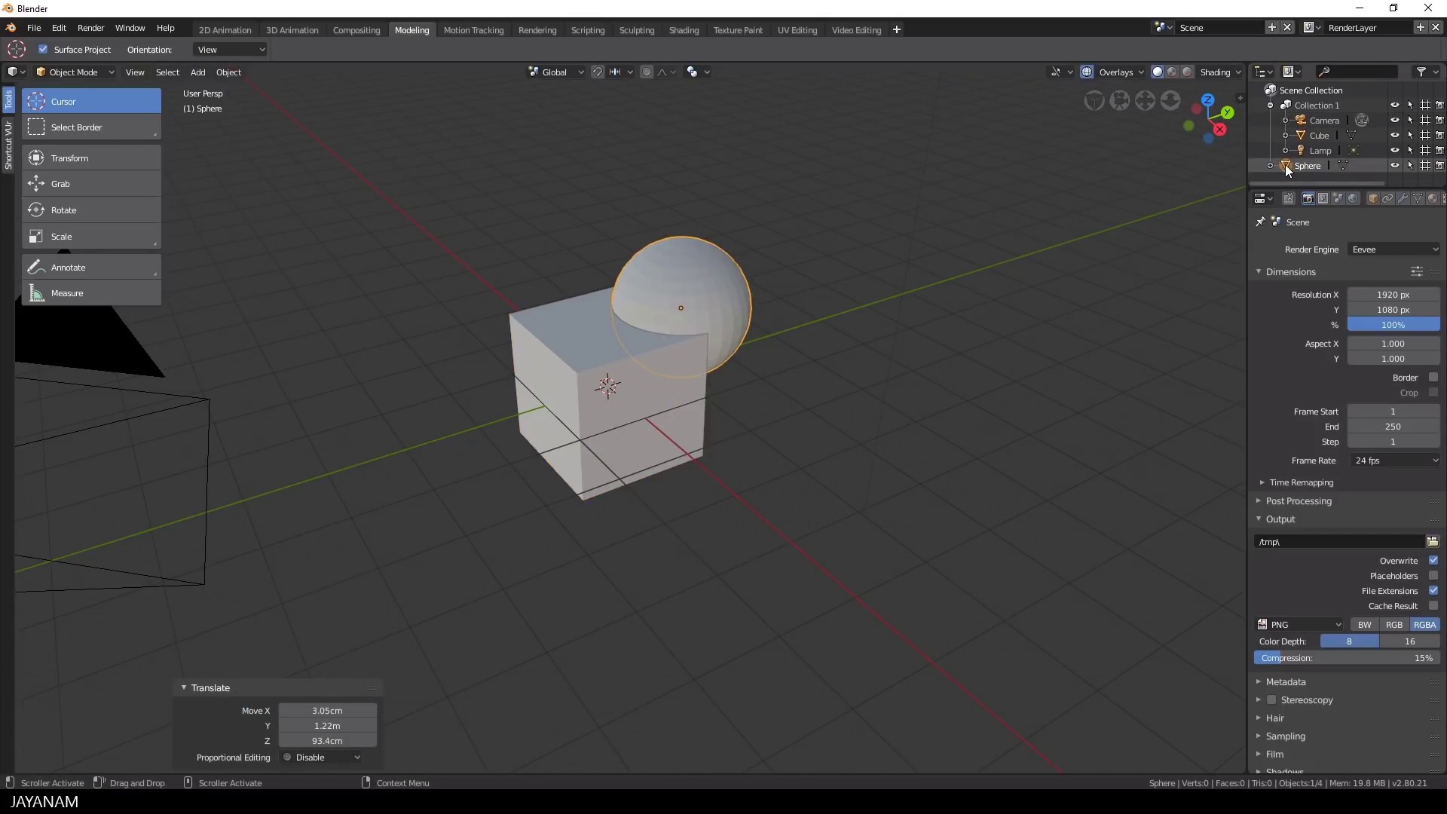
Move the Sphere into Collection 1 and parent it to the Cube
drag(1285, 164, 1313, 107)
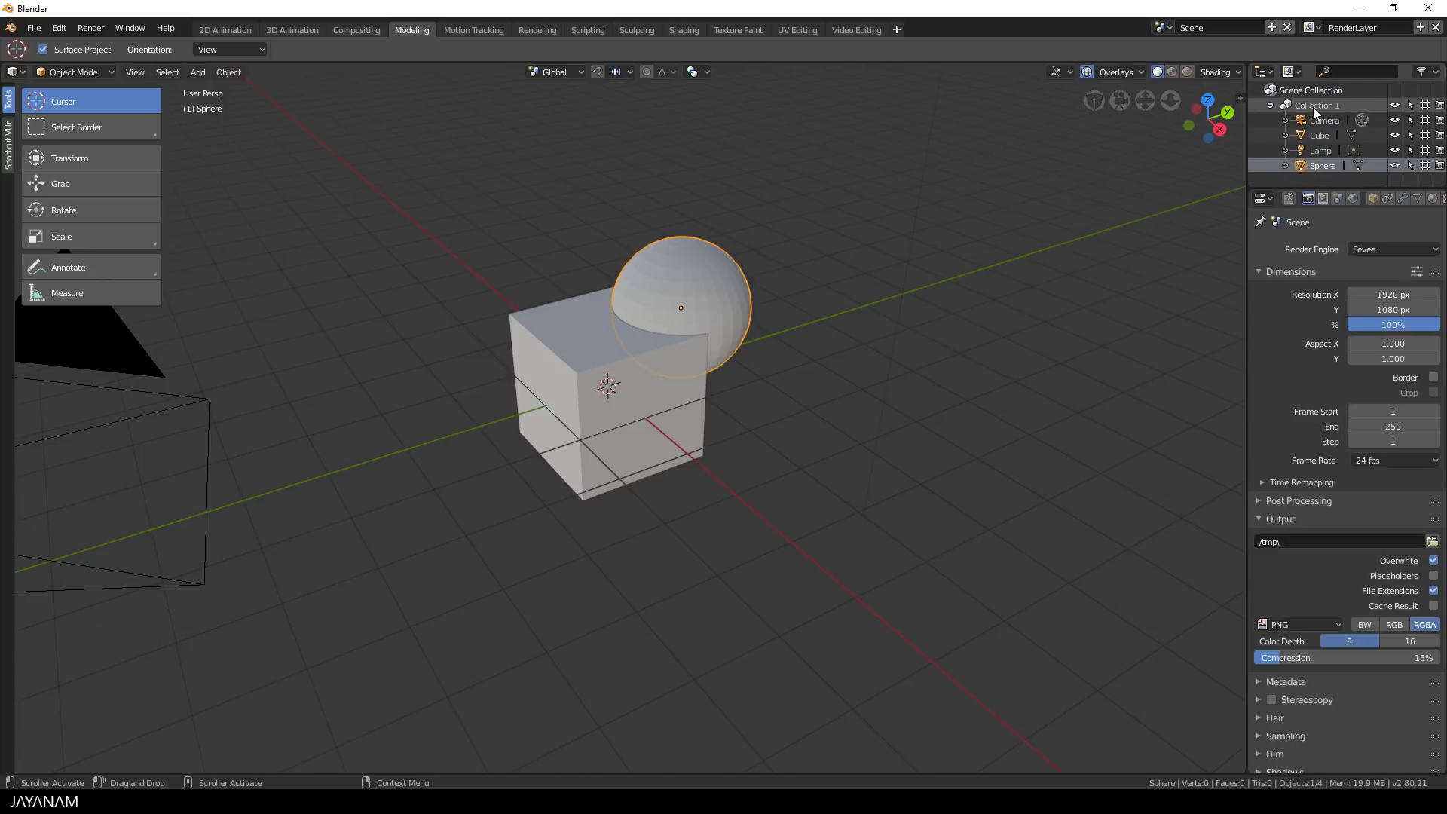
shift+click(589, 342)
key(ctrl+p)
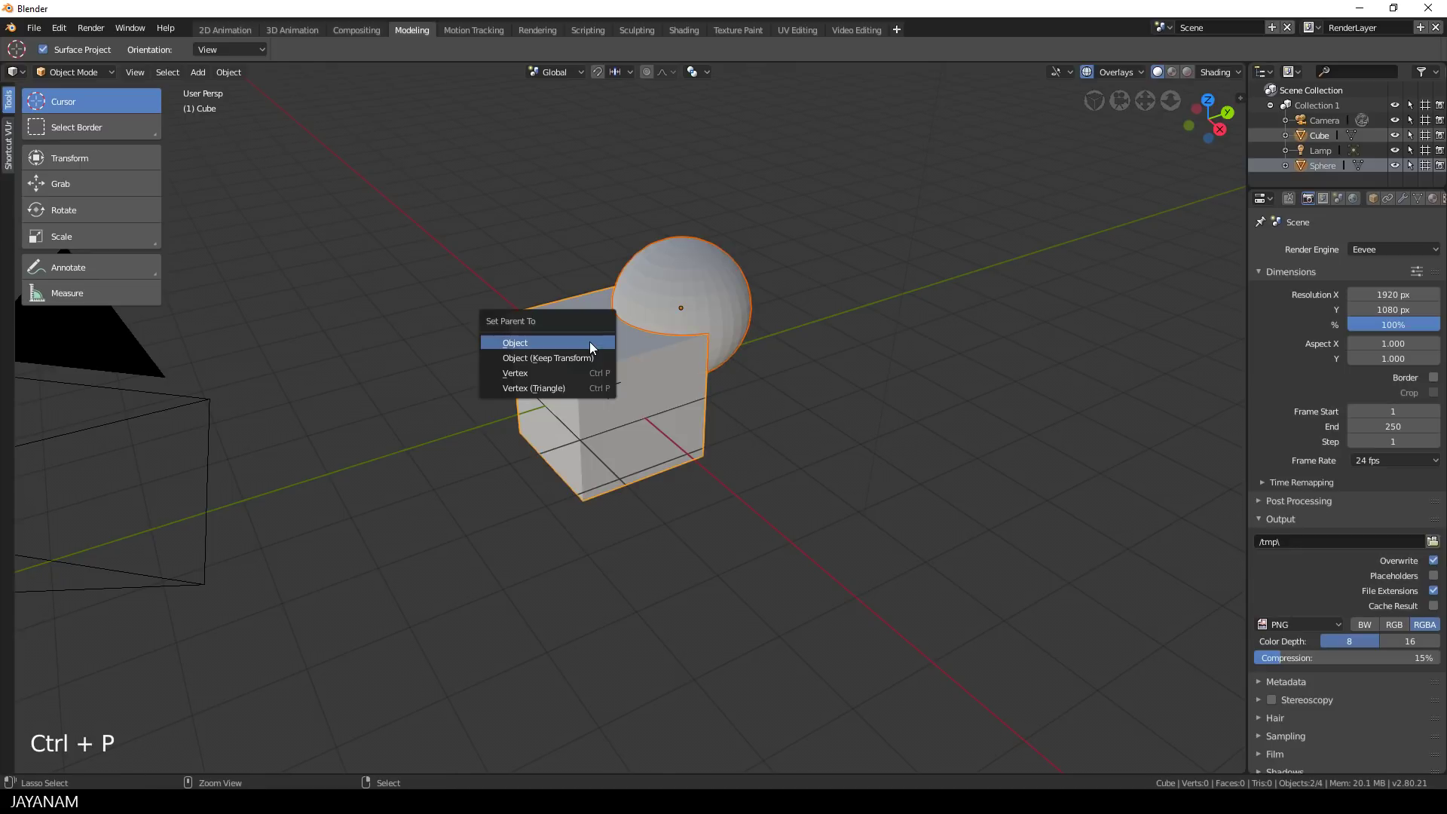
click(589, 343)
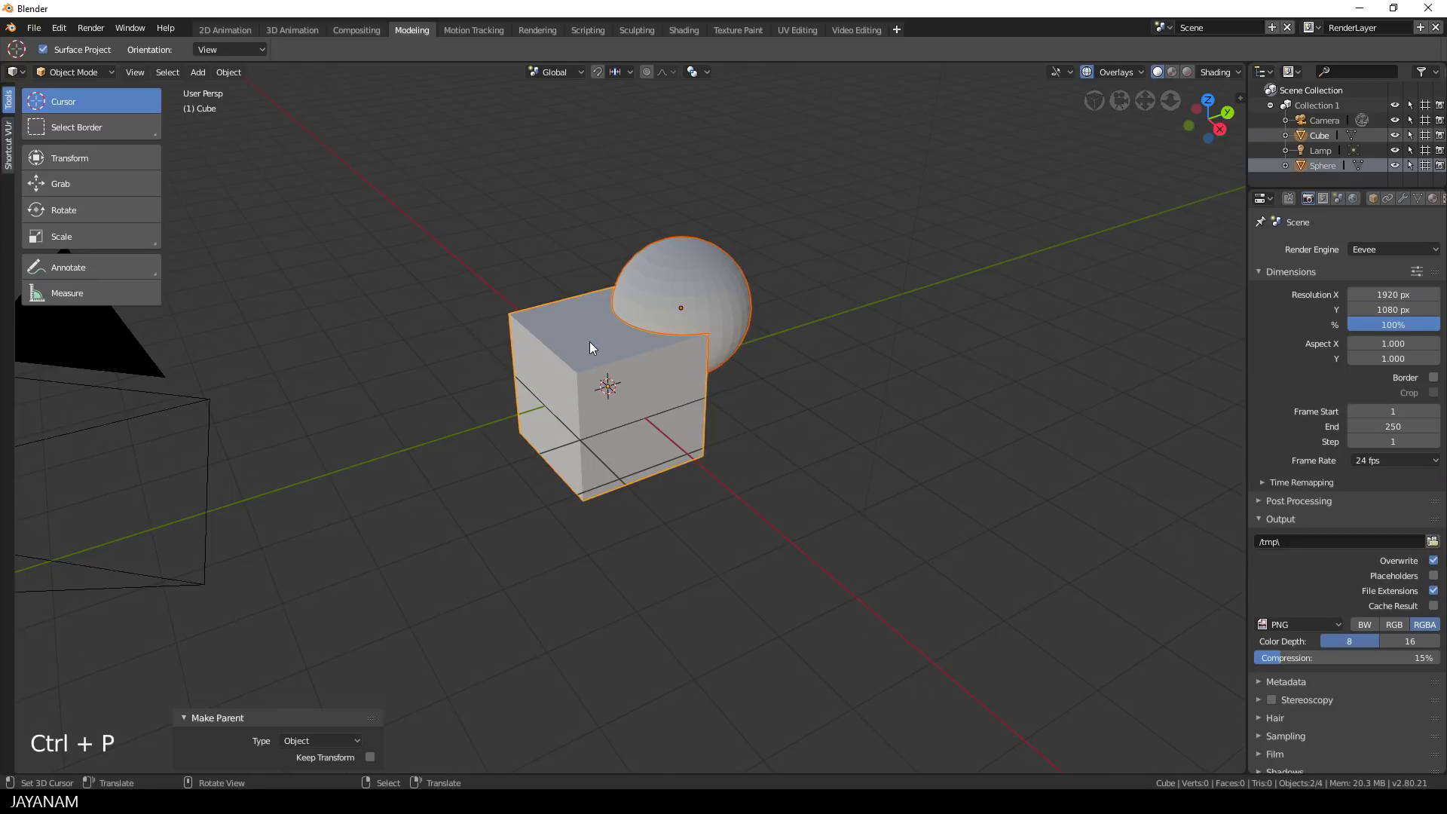
Test-move the cube to confirm the sphere follows, cancel, reselect the Sphere, and enlarge the outliner
right_click(636, 399)
key(g)
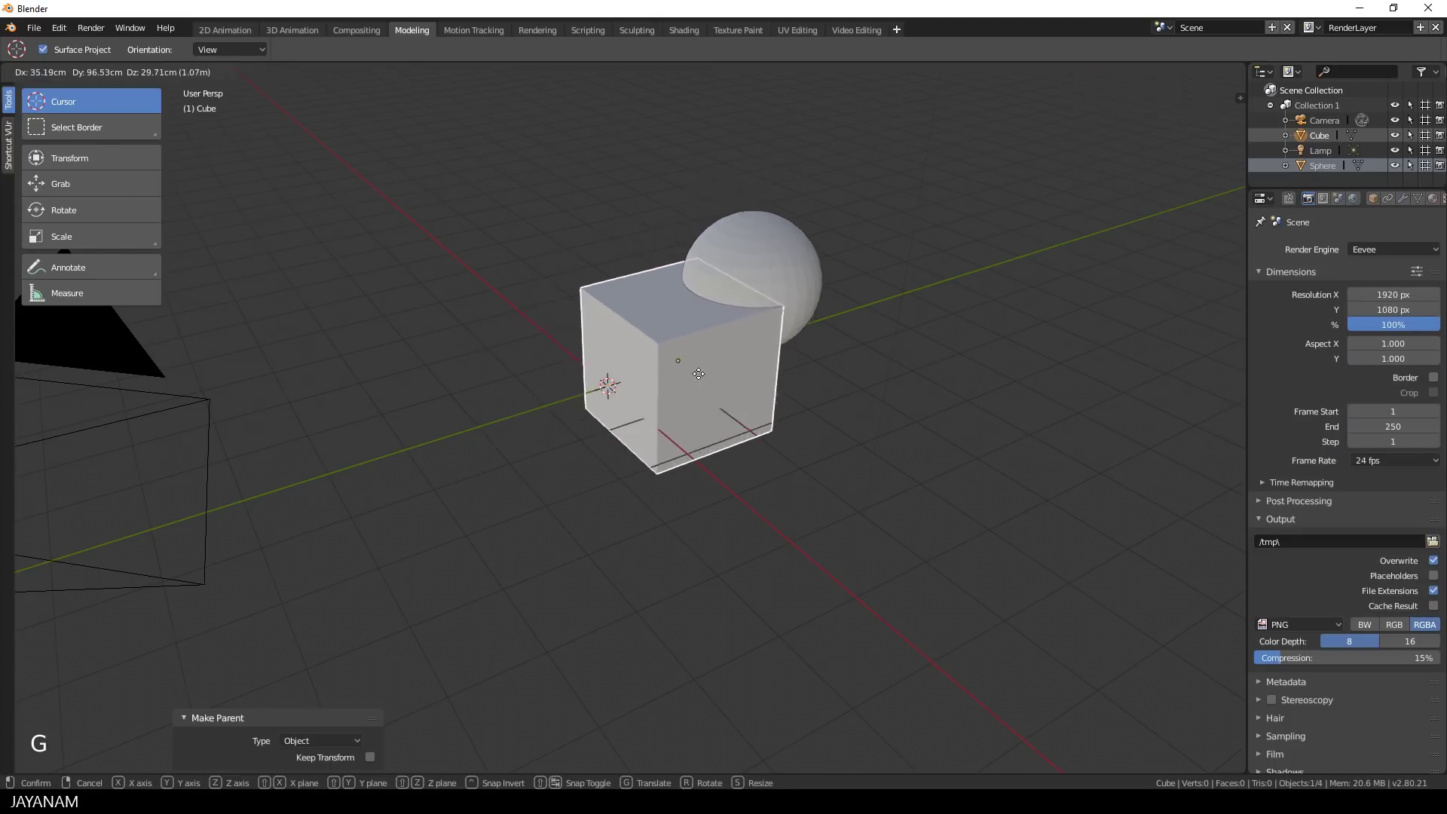
right_click(659, 386)
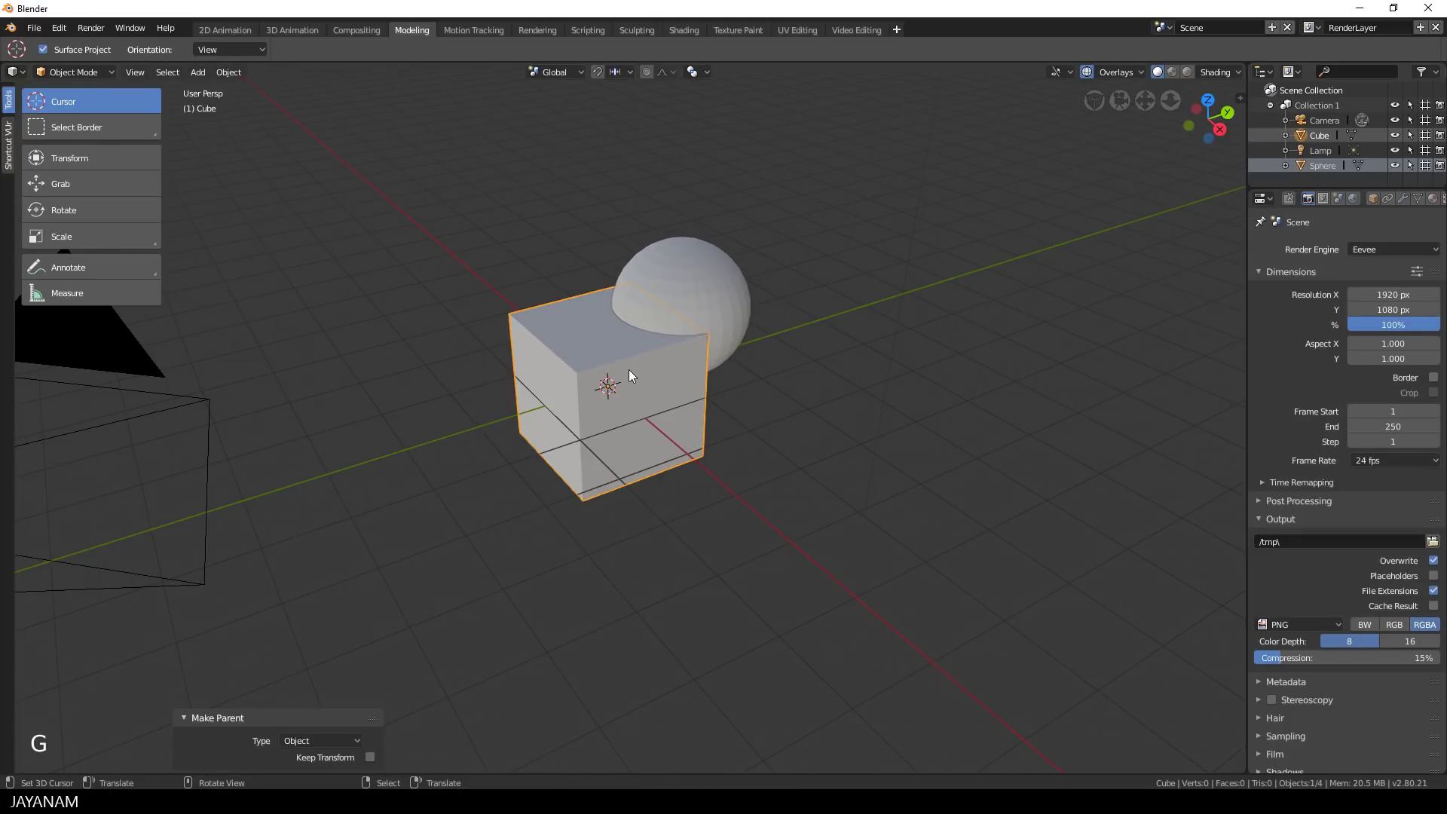
right_click(700, 278)
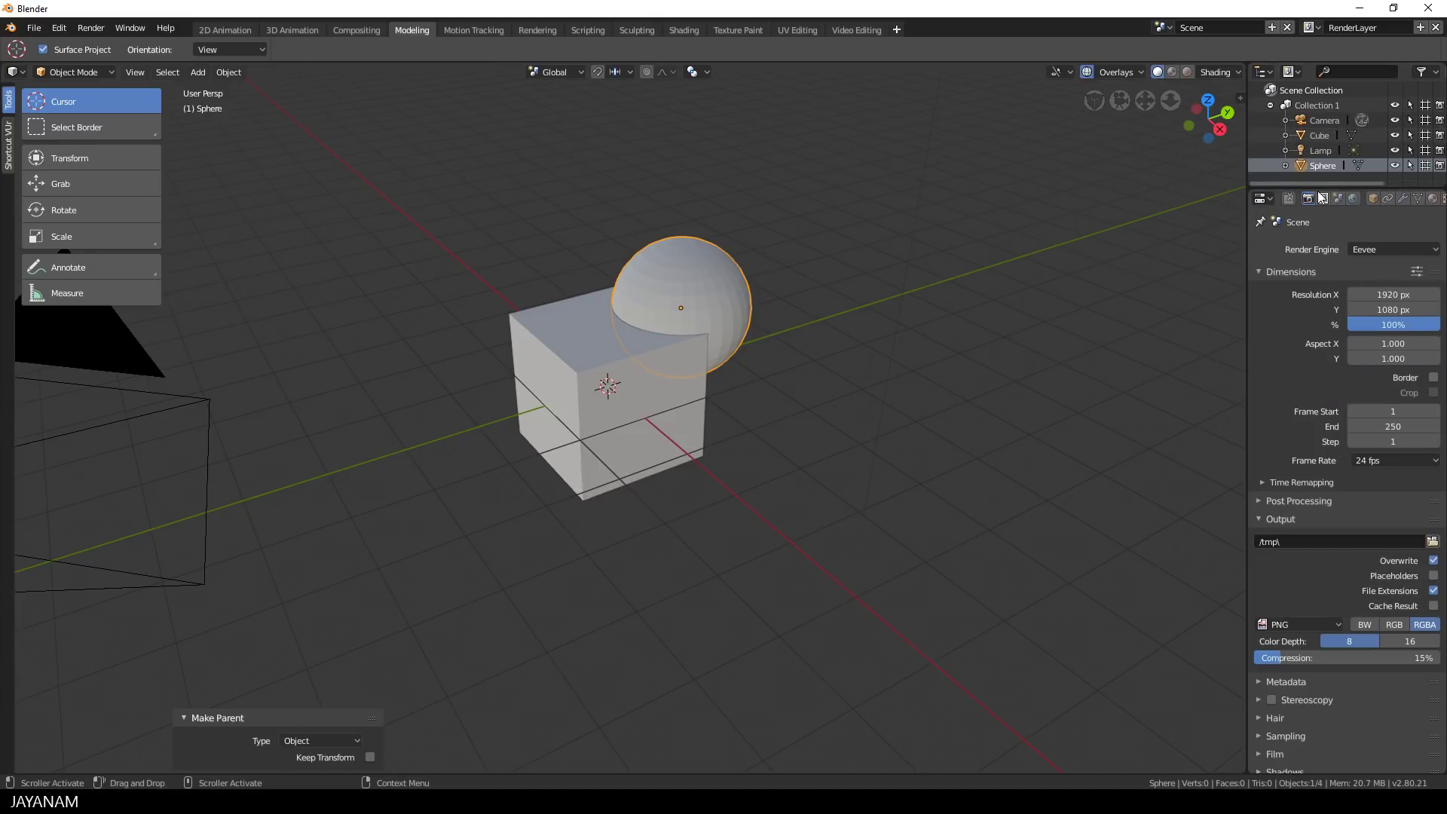
drag(1319, 187, 1332, 261)
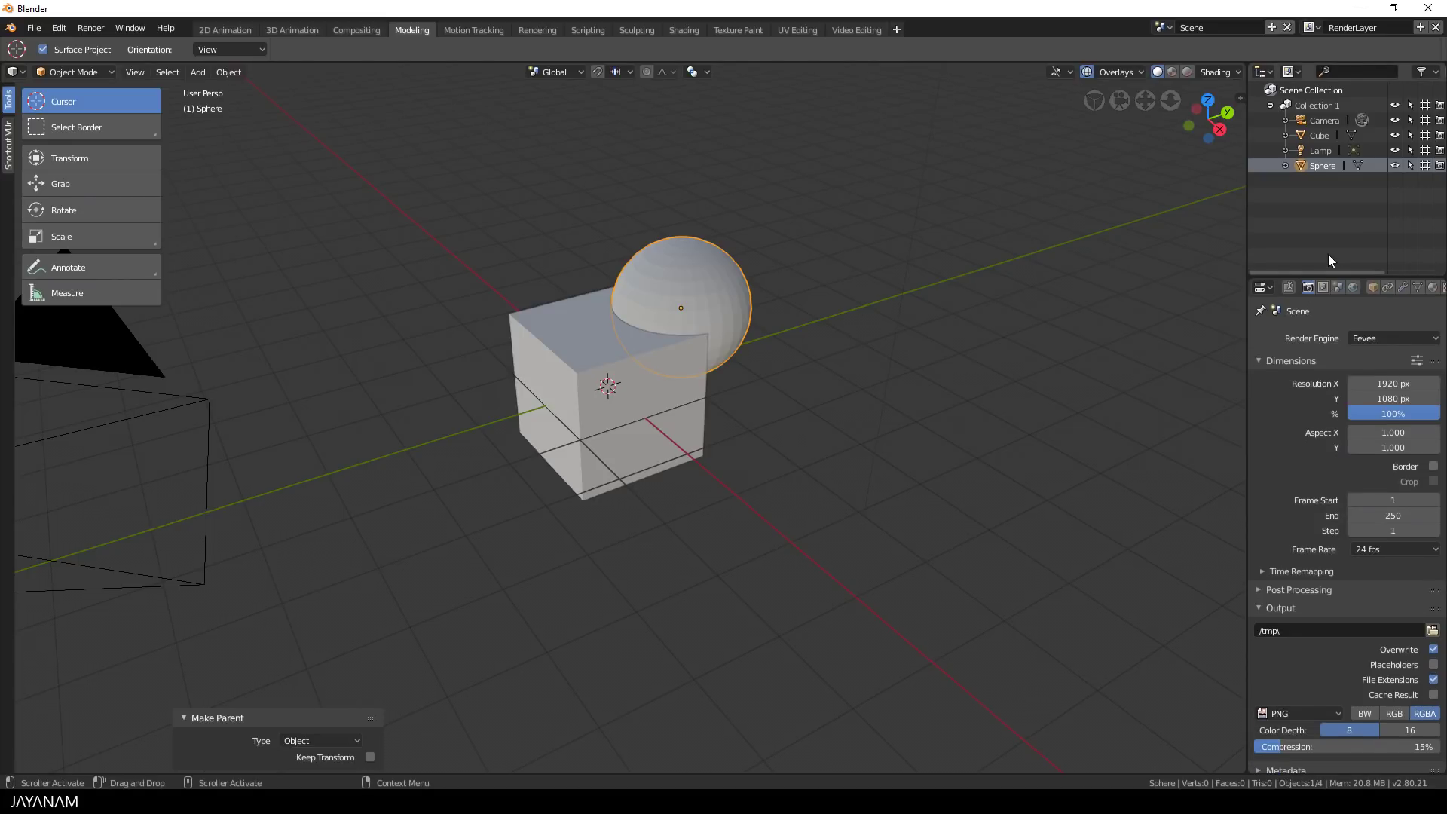
Hide collections in the outliner filter and expand Cube to show its child Sphere
click(1429, 71)
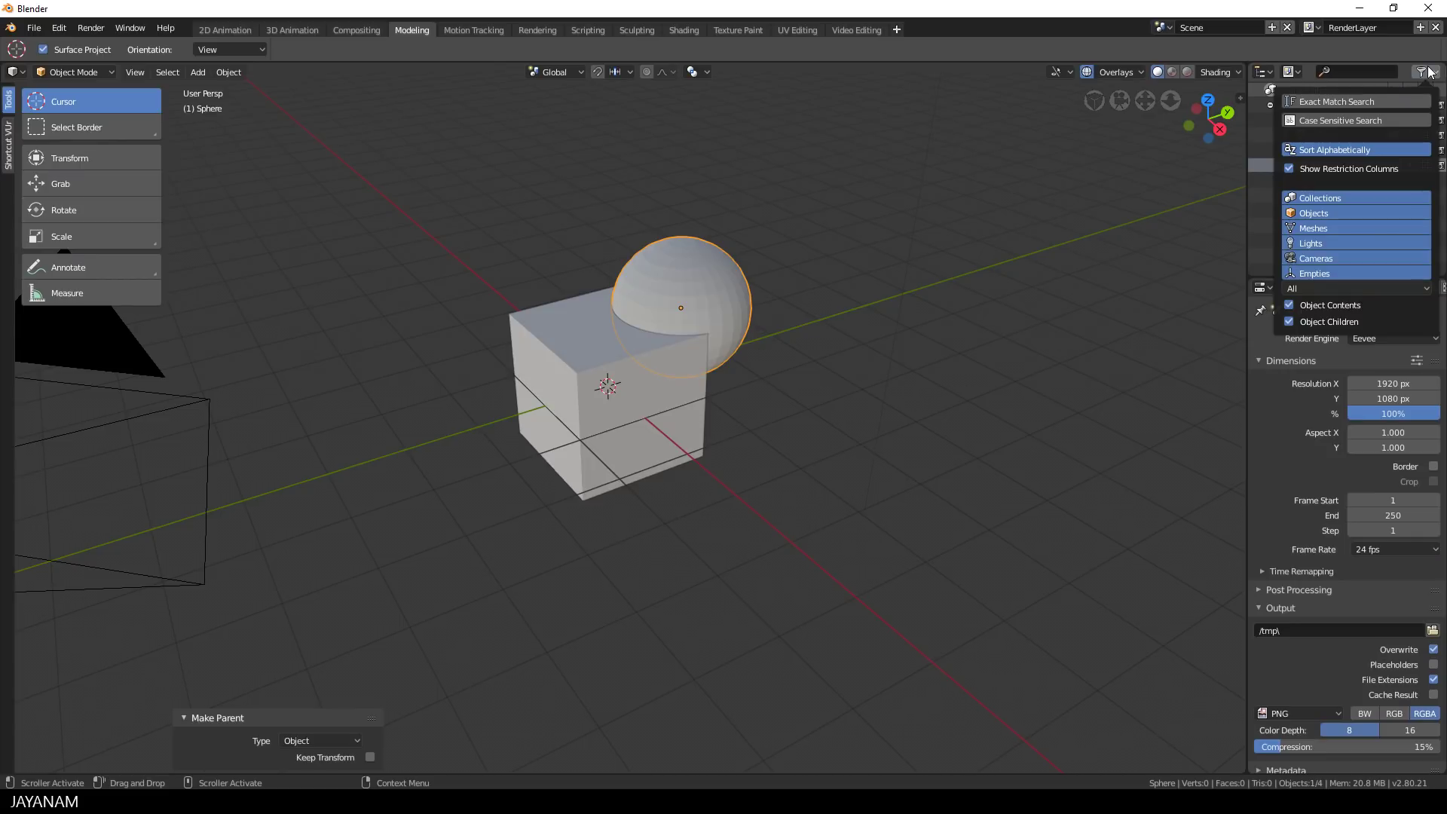
click(1330, 198)
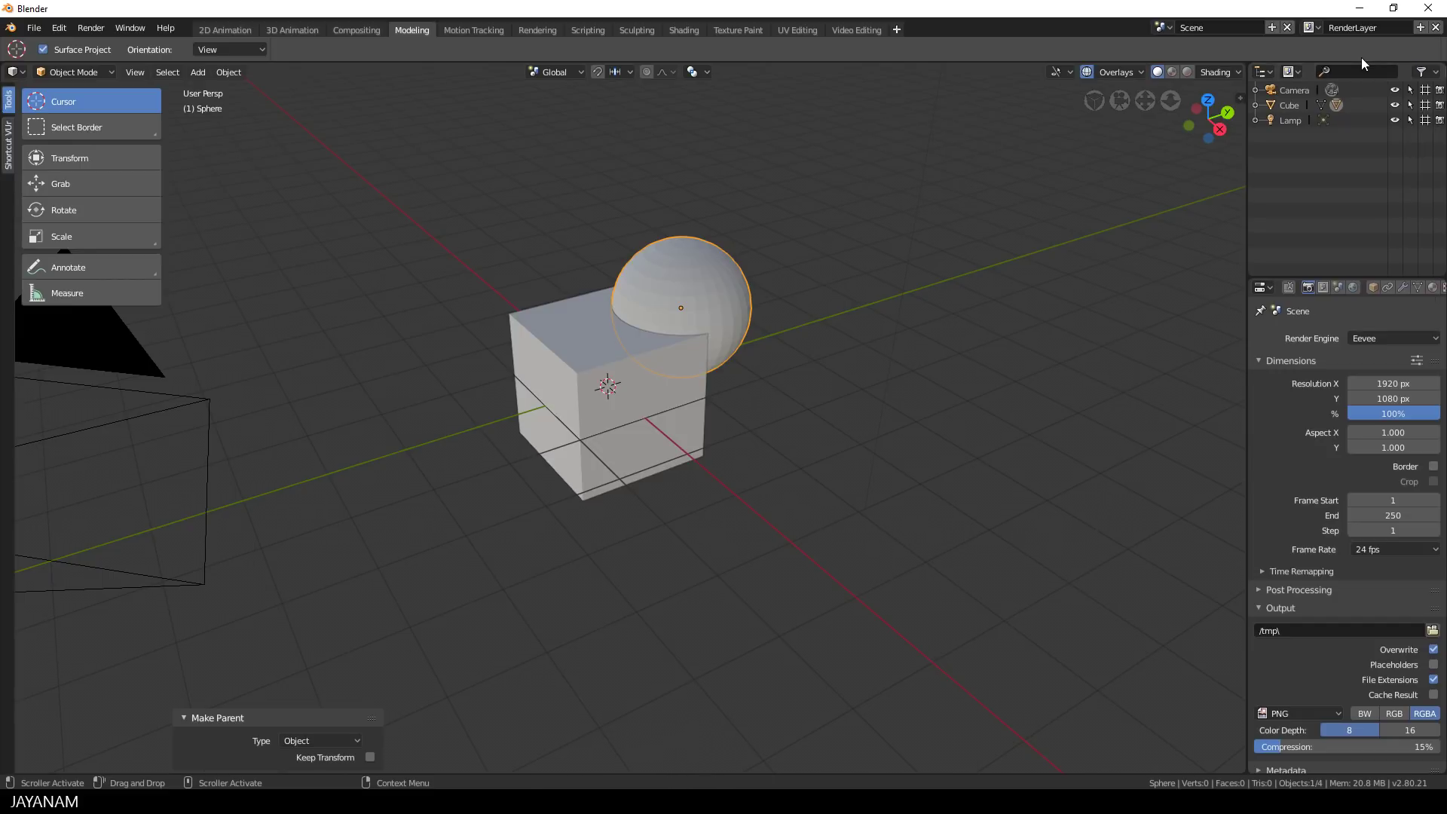
click(1255, 105)
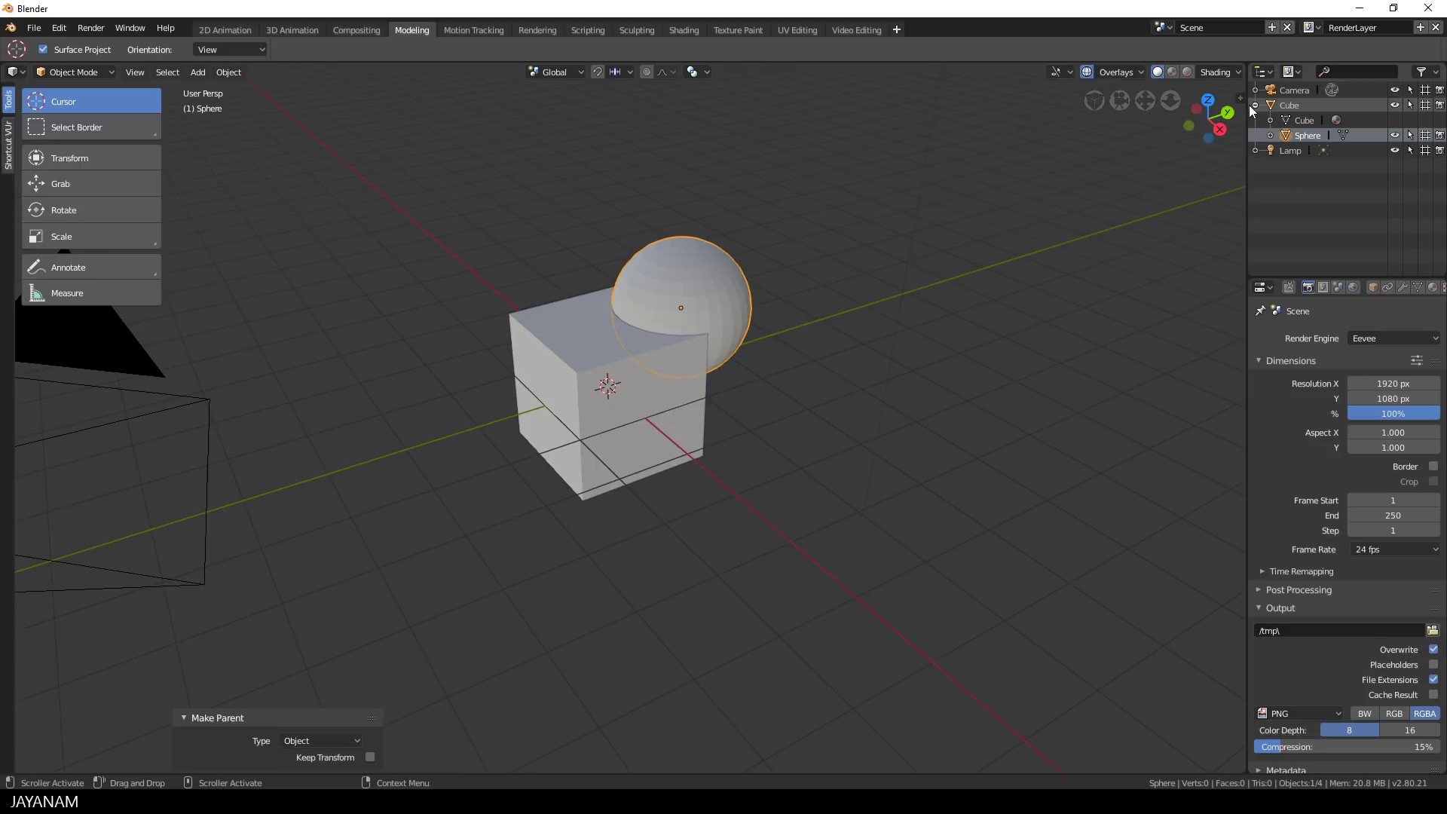
Test-move the cube with its child and cancel, then re-enable collections in the outliner filter
click(1283, 105)
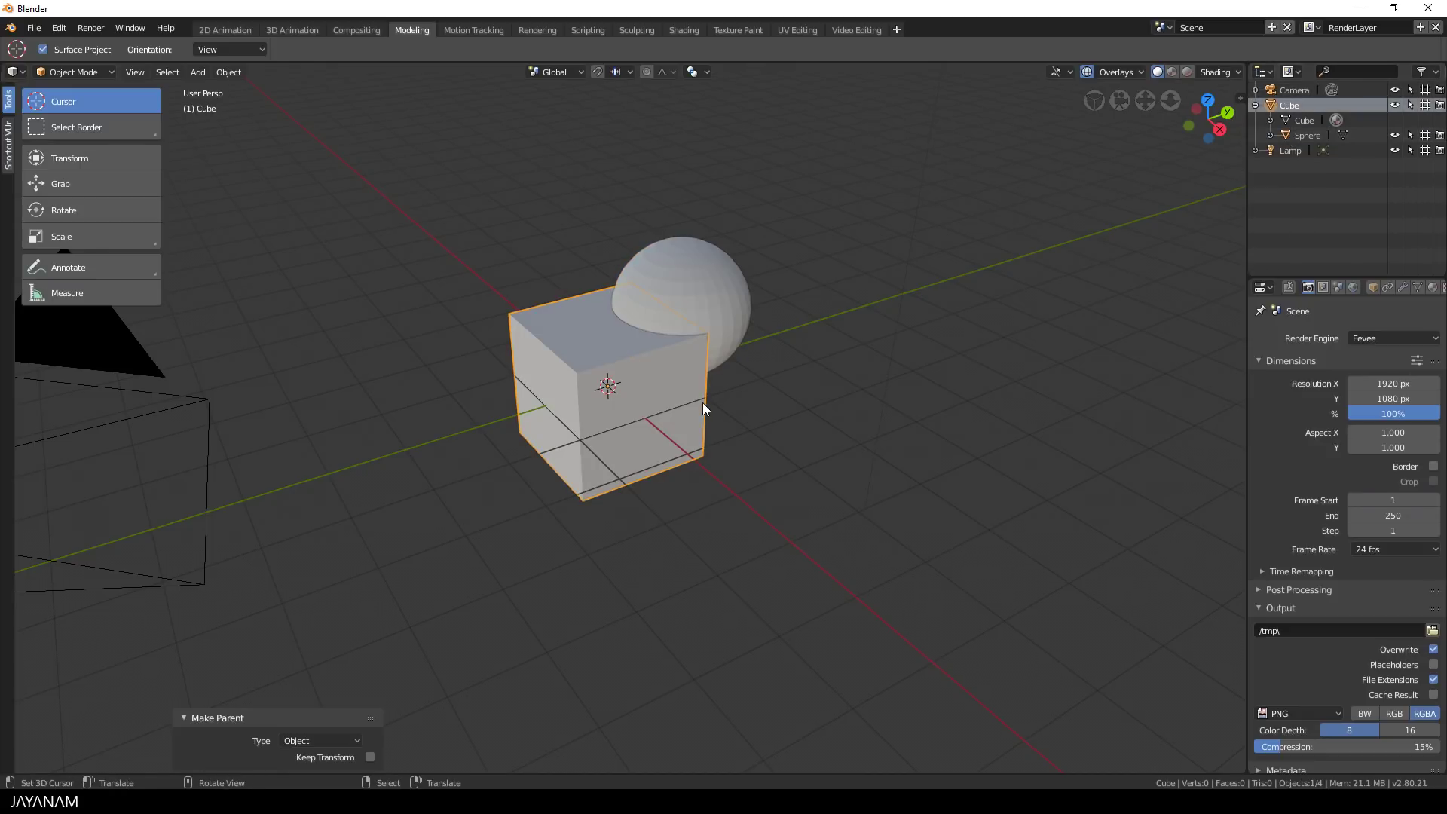
key(g)
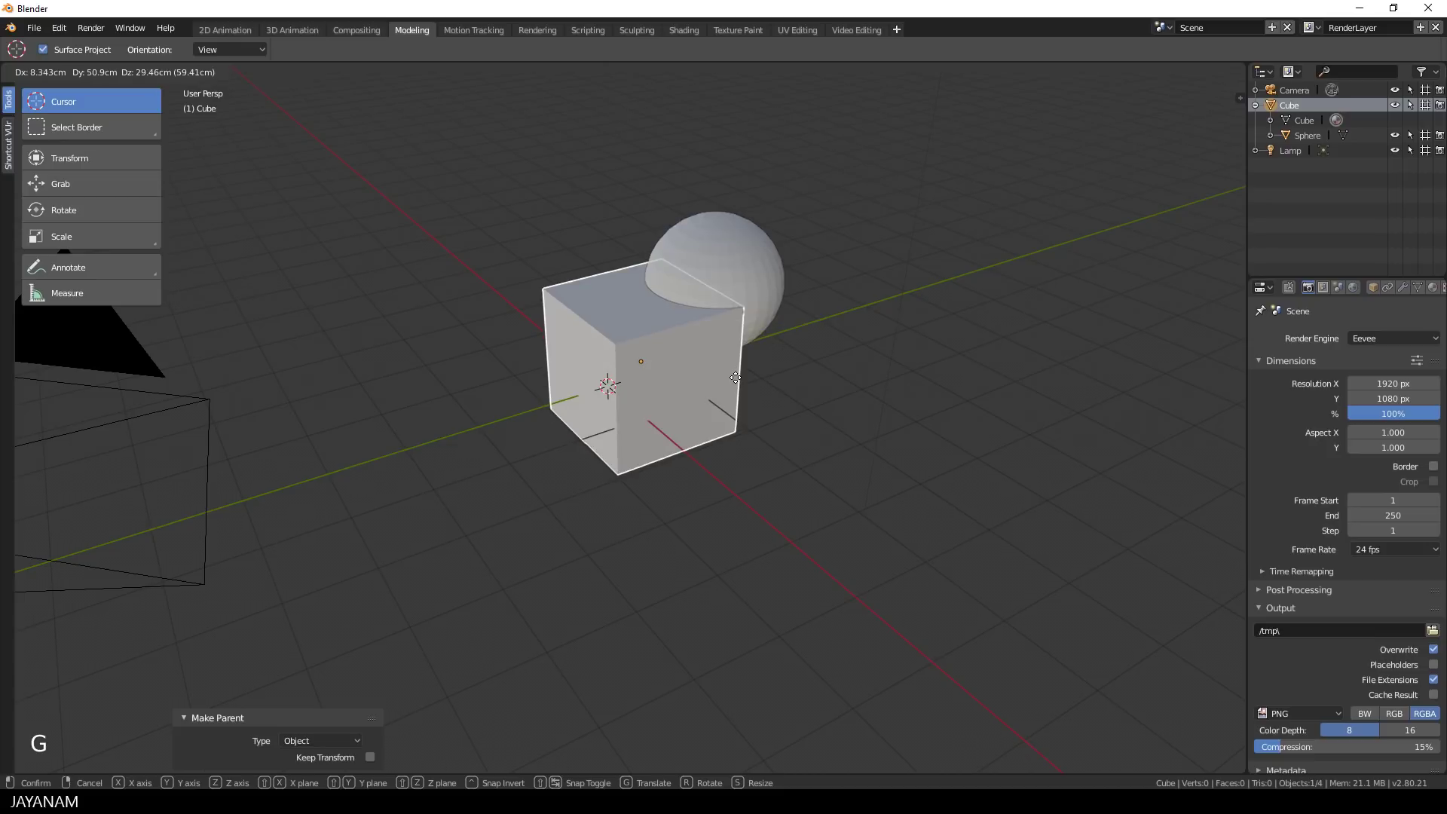
right_click(736, 377)
click(1423, 71)
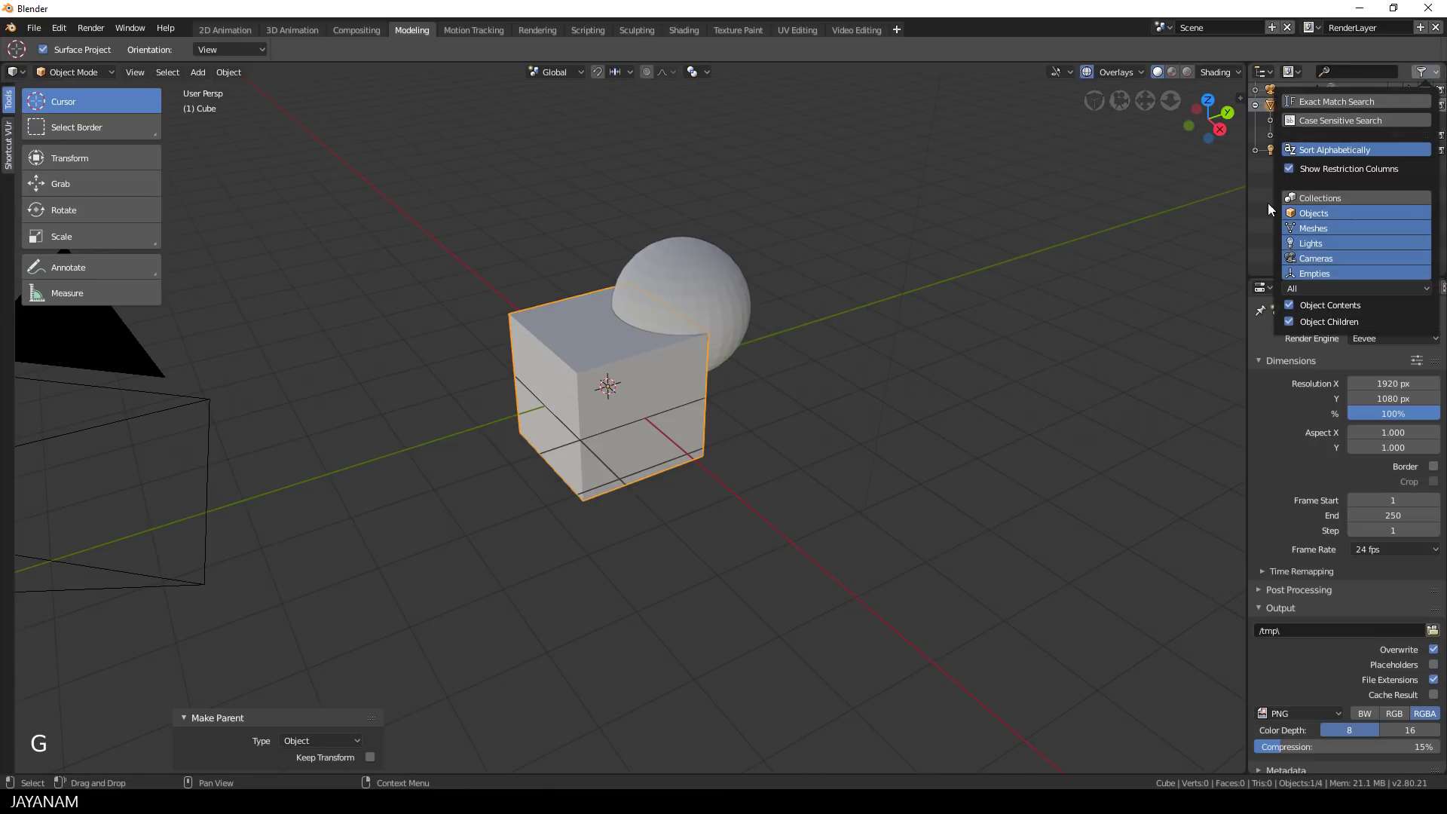
click(1319, 198)
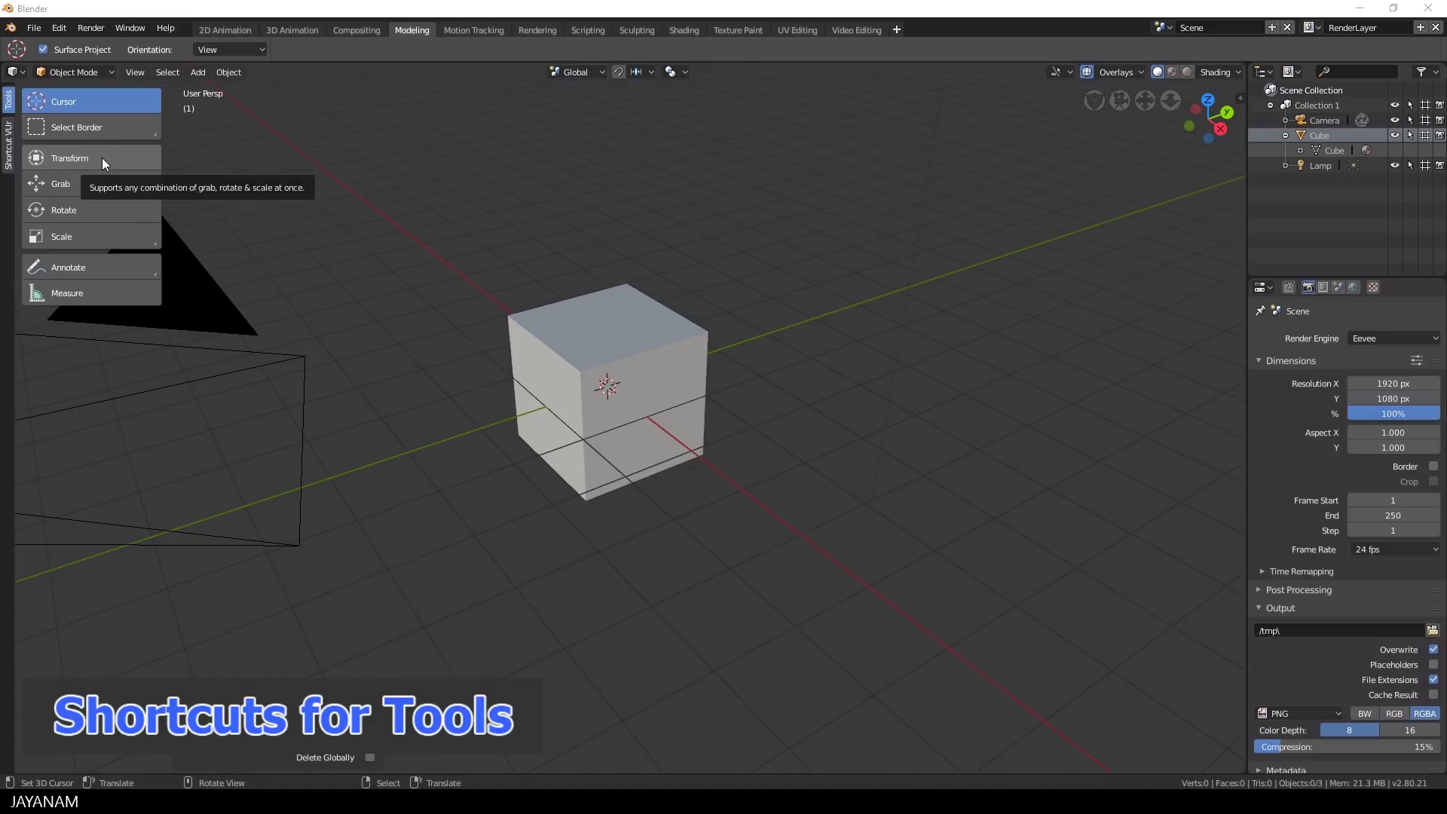
Assign Shift+Ctrl+Alt+T as the Transform tool's shortcut and widen the toolbar to show it
right_click(101, 157)
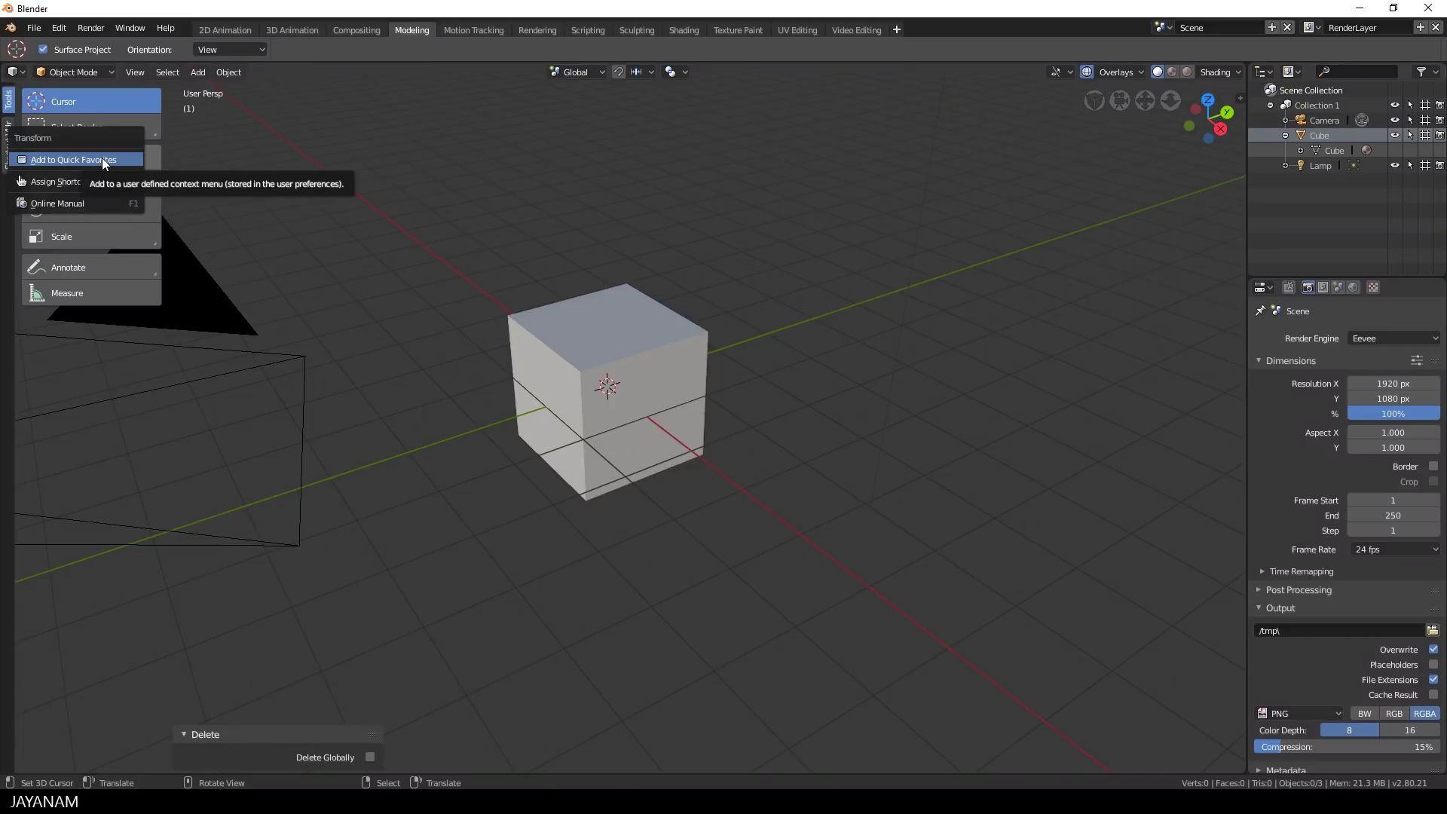
click(76, 183)
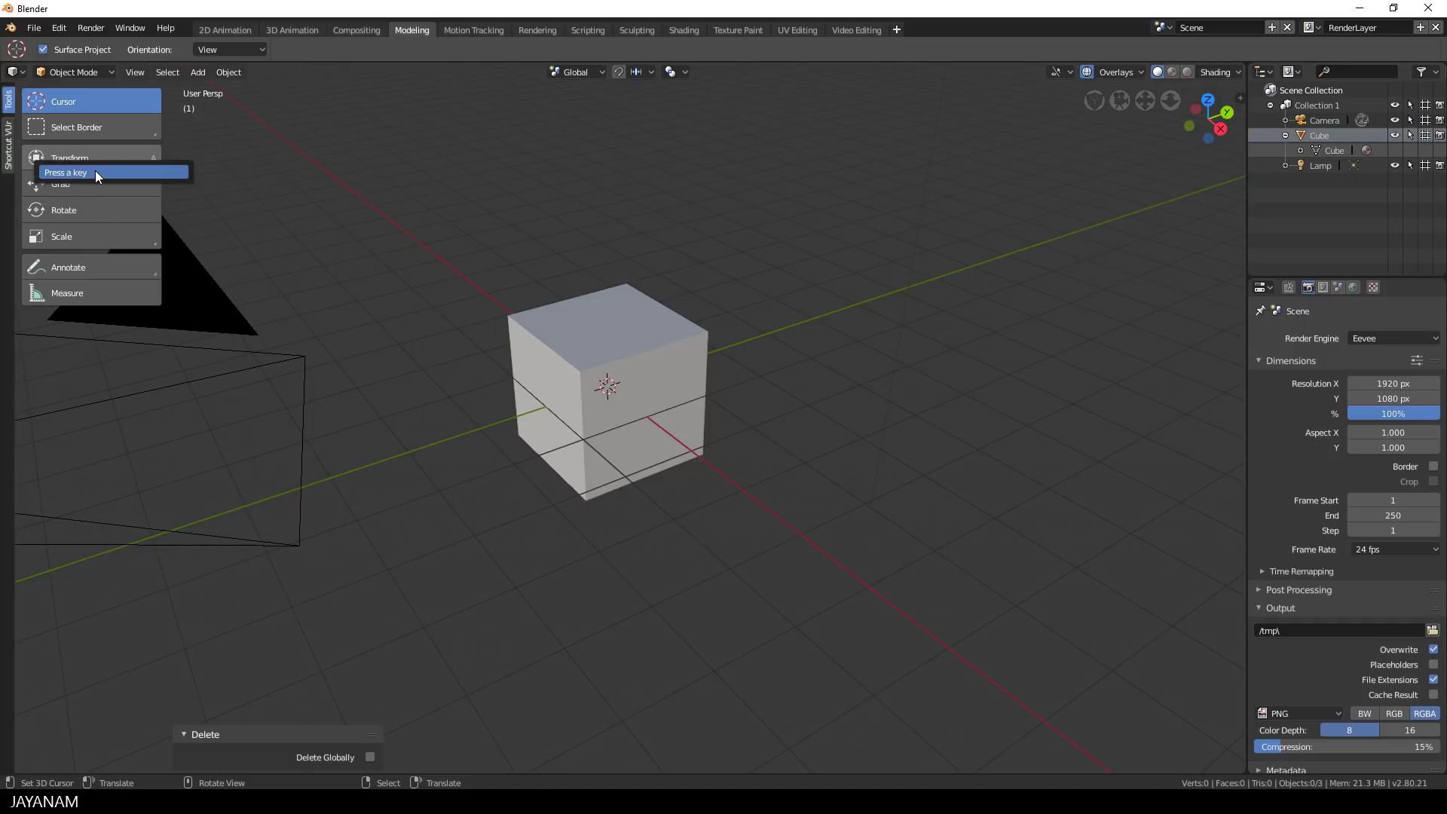
key(shift+ctrl+alt+t)
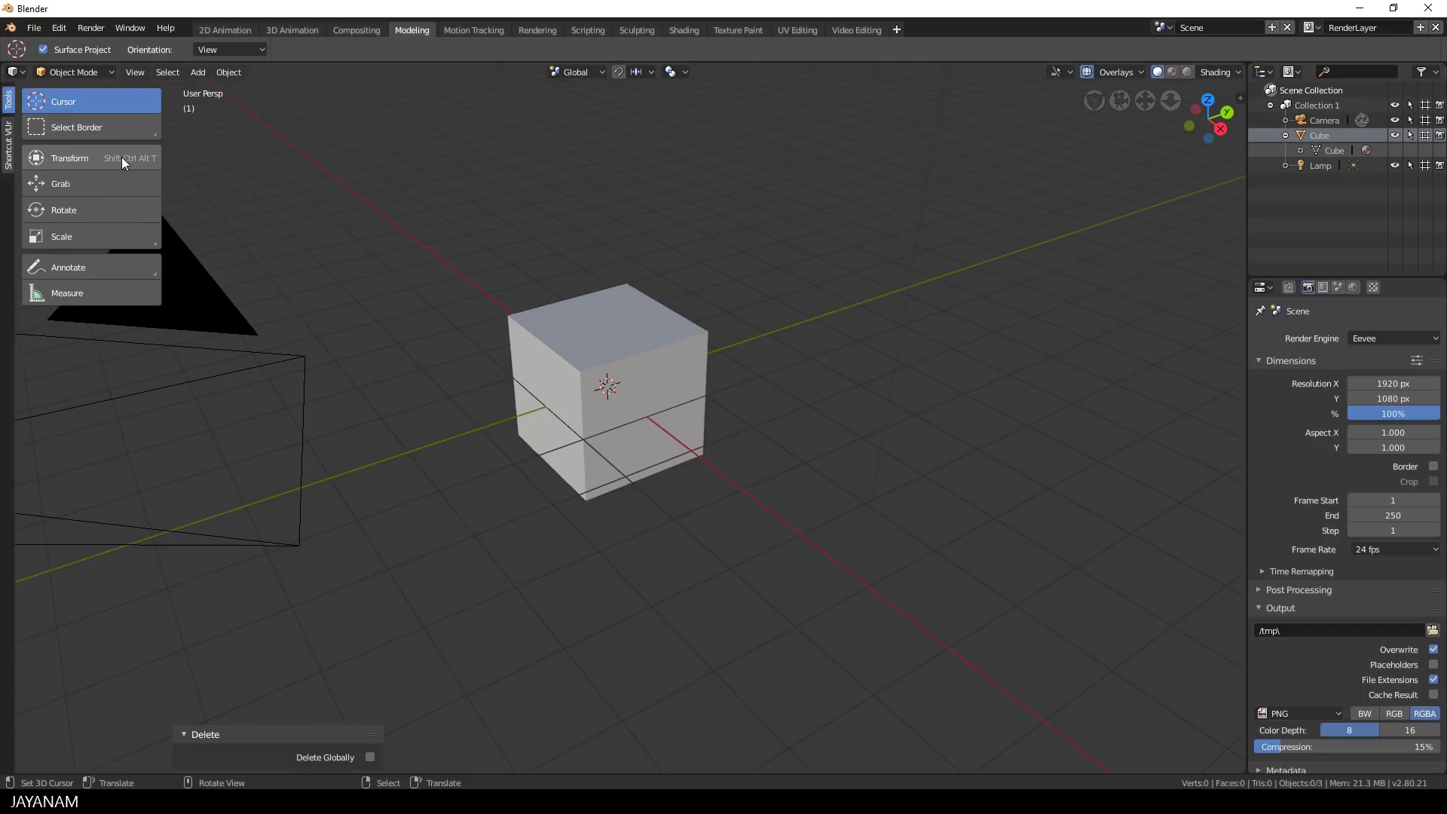
drag(162, 181, 177, 181)
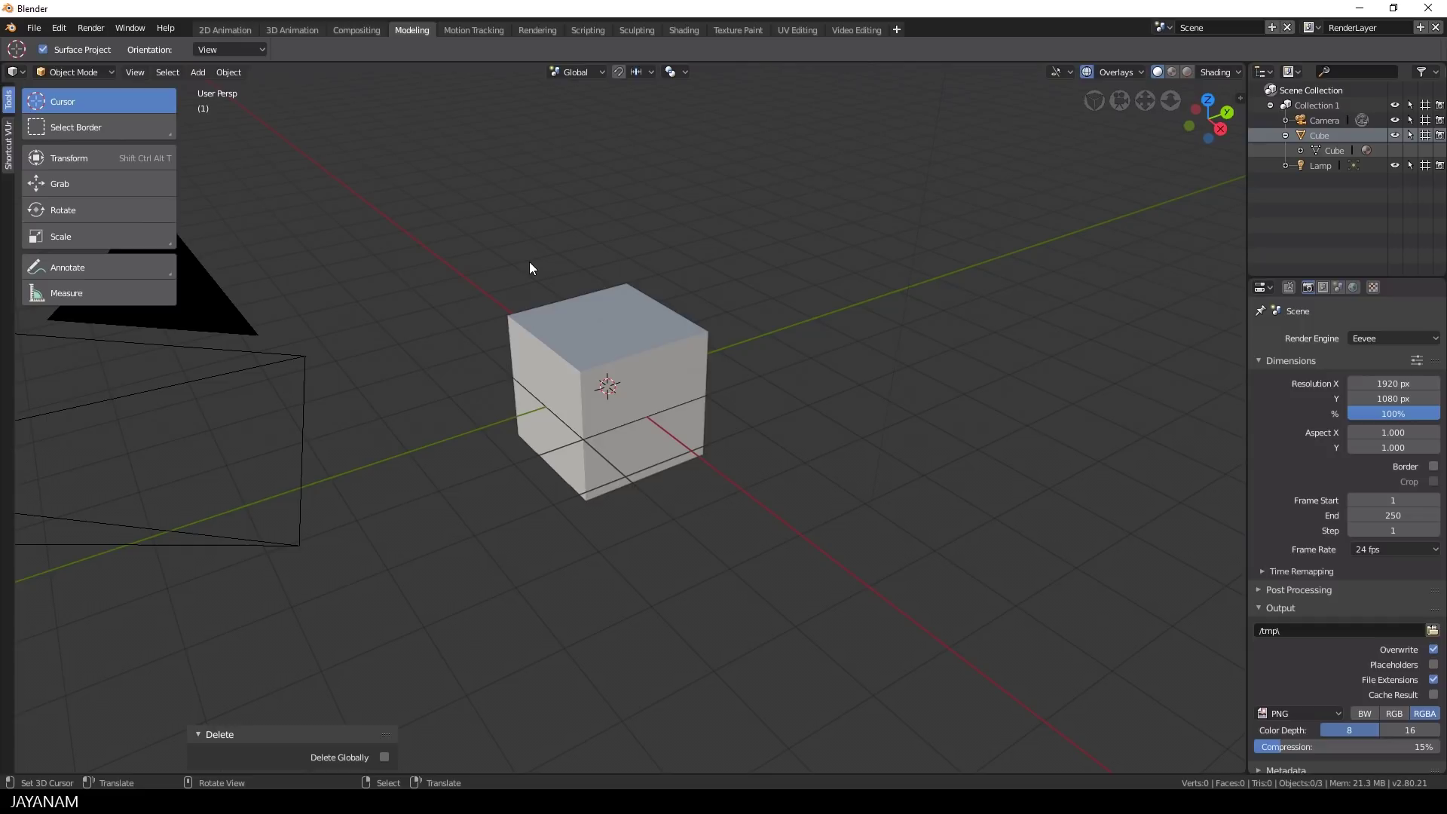
Select the cube, activate Transform with the new shortcut, then remove that shortcut
click(571, 332)
key(ctrl+alt+shift+t)
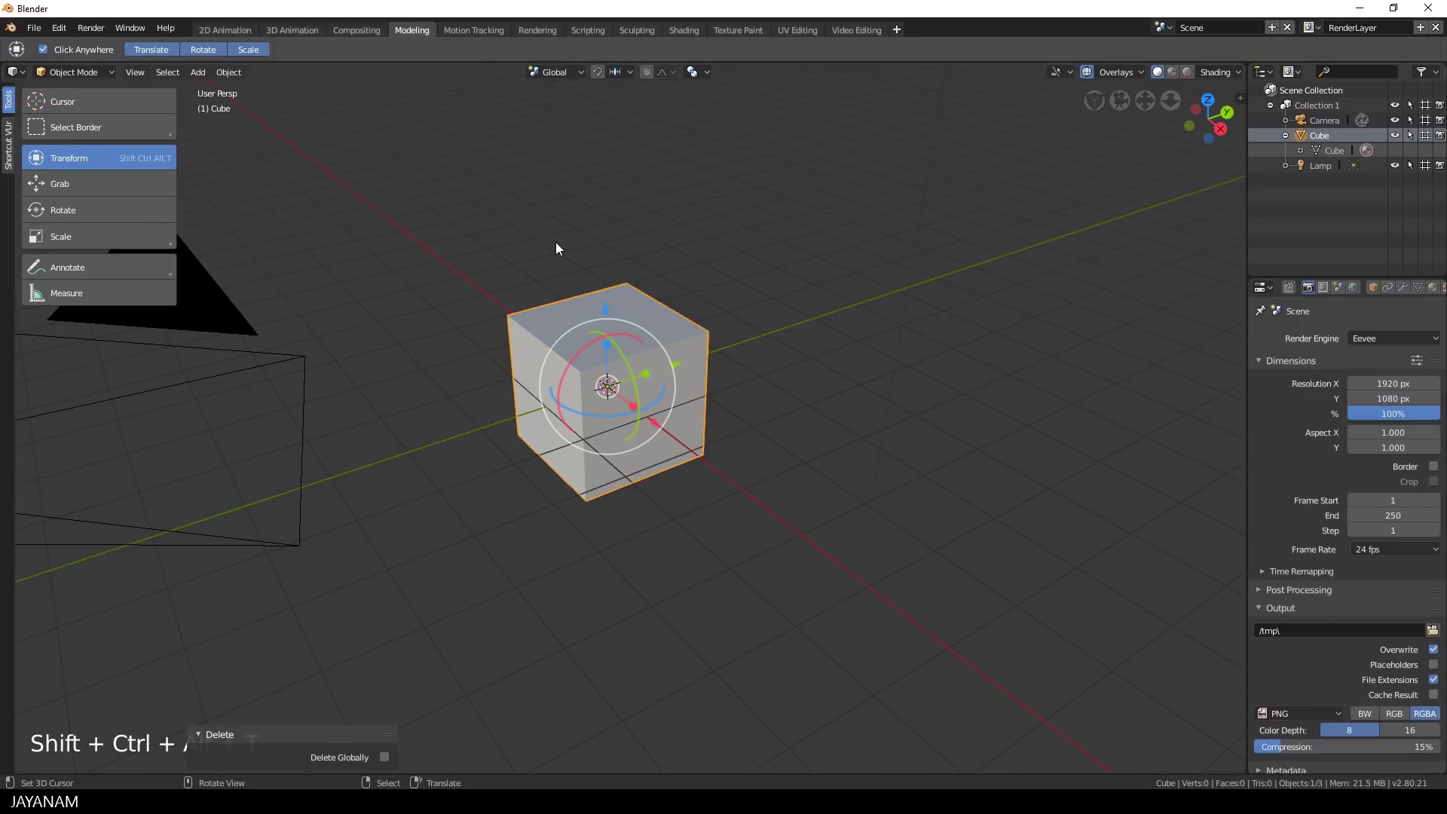
right_click(110, 160)
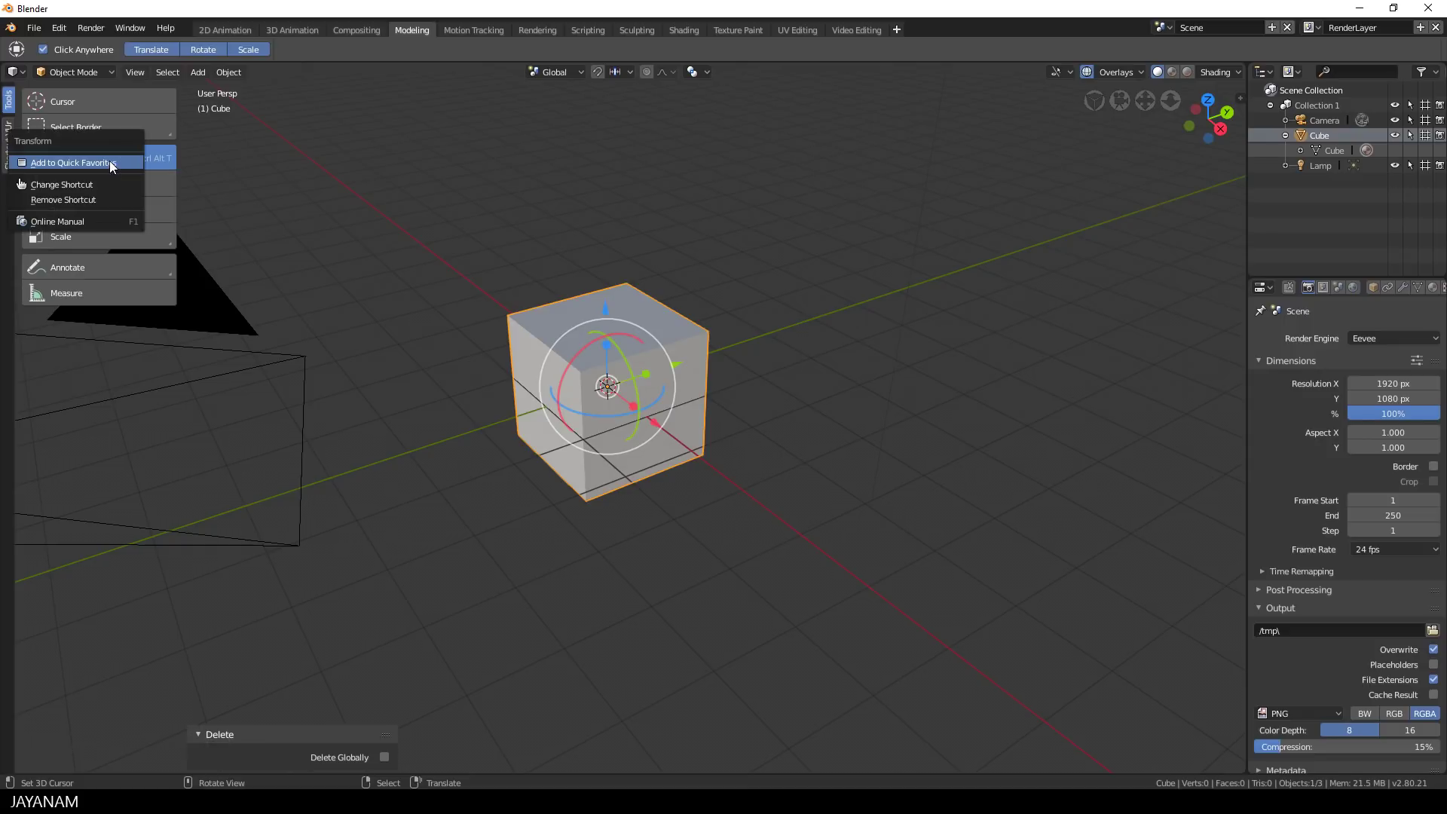
click(83, 198)
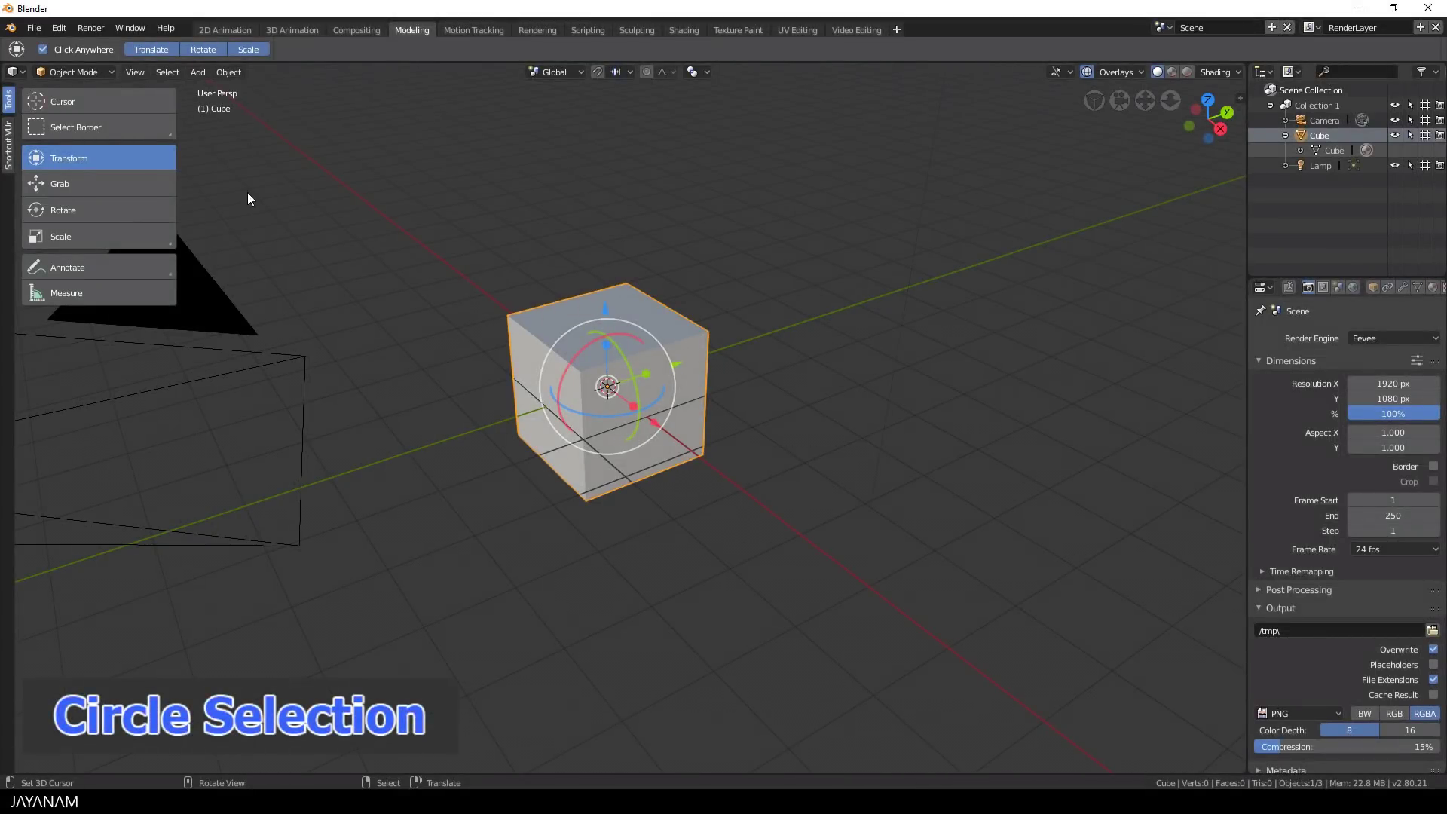
Switch to Select Circle, enter Edit Mode, enlarge the radius, and select the cube's top vertices
drag(120, 125, 96, 192)
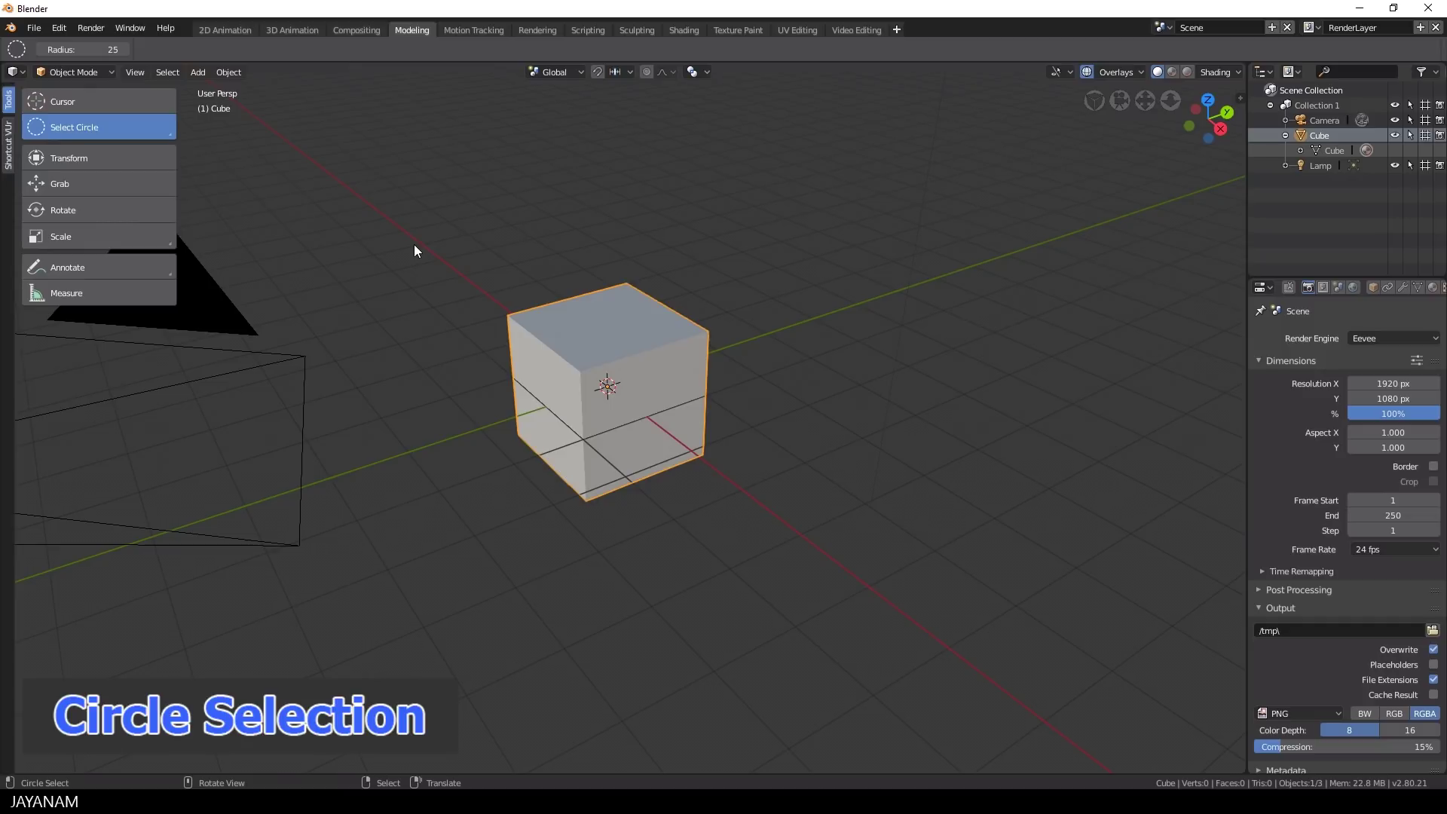
key(ctrl+Tab)
click(567, 300)
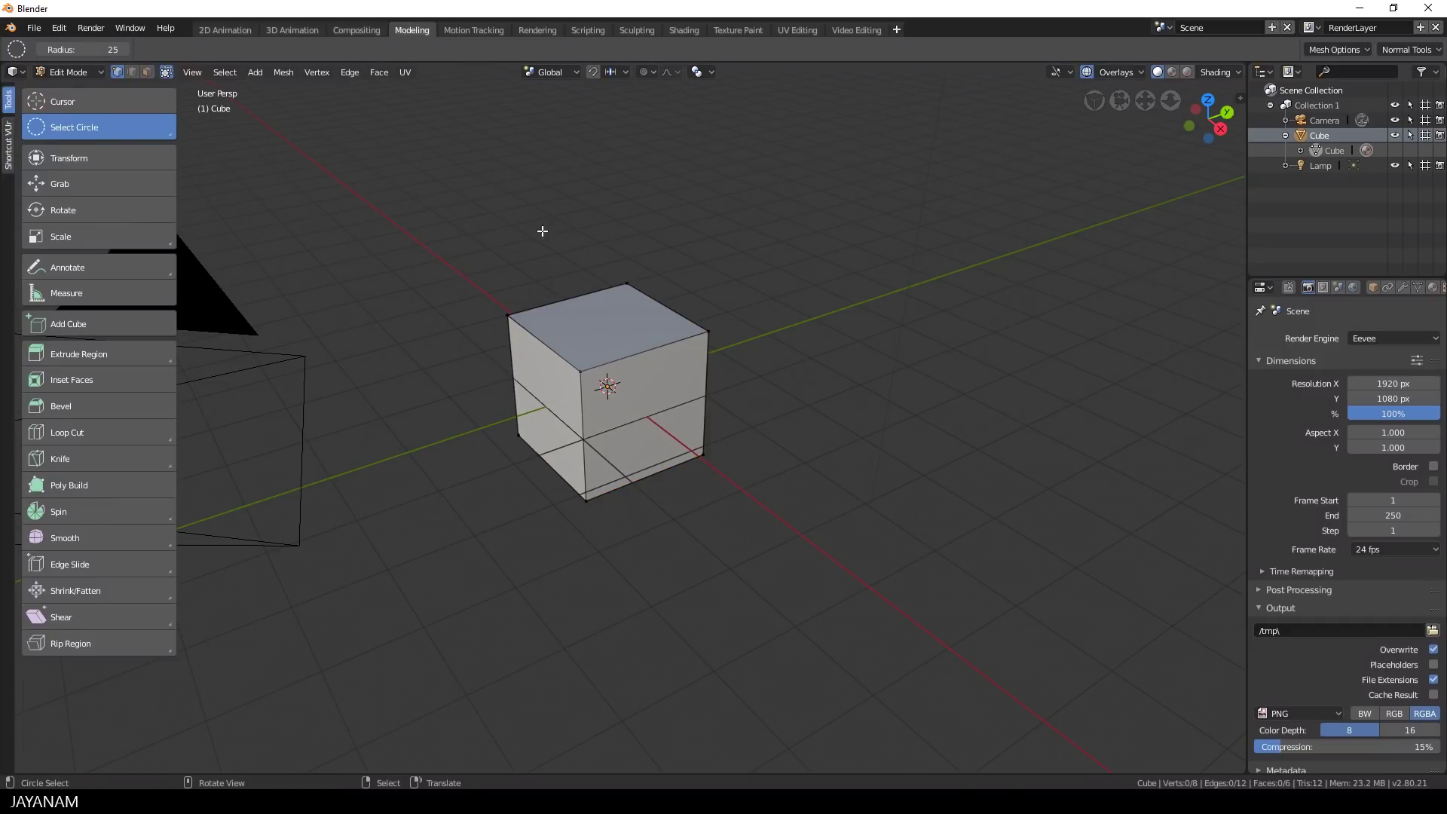
drag(71, 50, 109, 49)
mouse_move(478, 299)
mouse_down()
mouse_move(578, 372)
mouse_move(504, 308)
mouse_move(622, 278)
mouse_move(697, 329)
mouse_move(556, 256)
mouse_up()
Adjust the circle radius and sweep over the cube to deselect the top vertices
drag(83, 49, 57, 49)
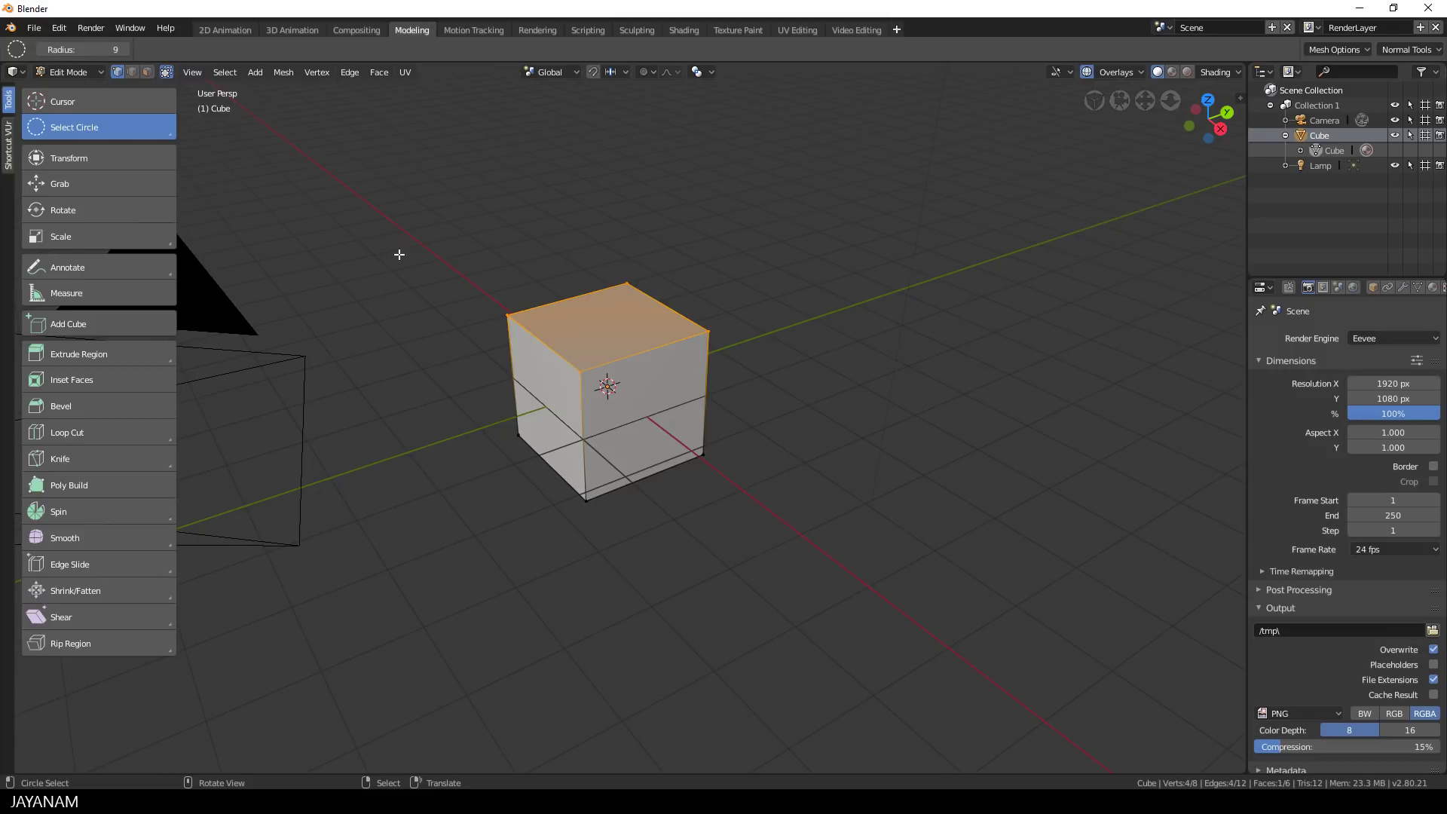
mouse_move(456, 272)
mouse_down()
mouse_move(496, 306)
mouse_move(532, 431)
mouse_move(516, 428)
mouse_move(440, 235)
mouse_move(450, 245)
mouse_up()
drag(75, 49, 113, 49)
mouse_move(480, 297)
mouse_down()
mouse_move(575, 242)
mouse_move(520, 287)
mouse_move(572, 324)
mouse_move(500, 452)
mouse_move(490, 444)
mouse_up()
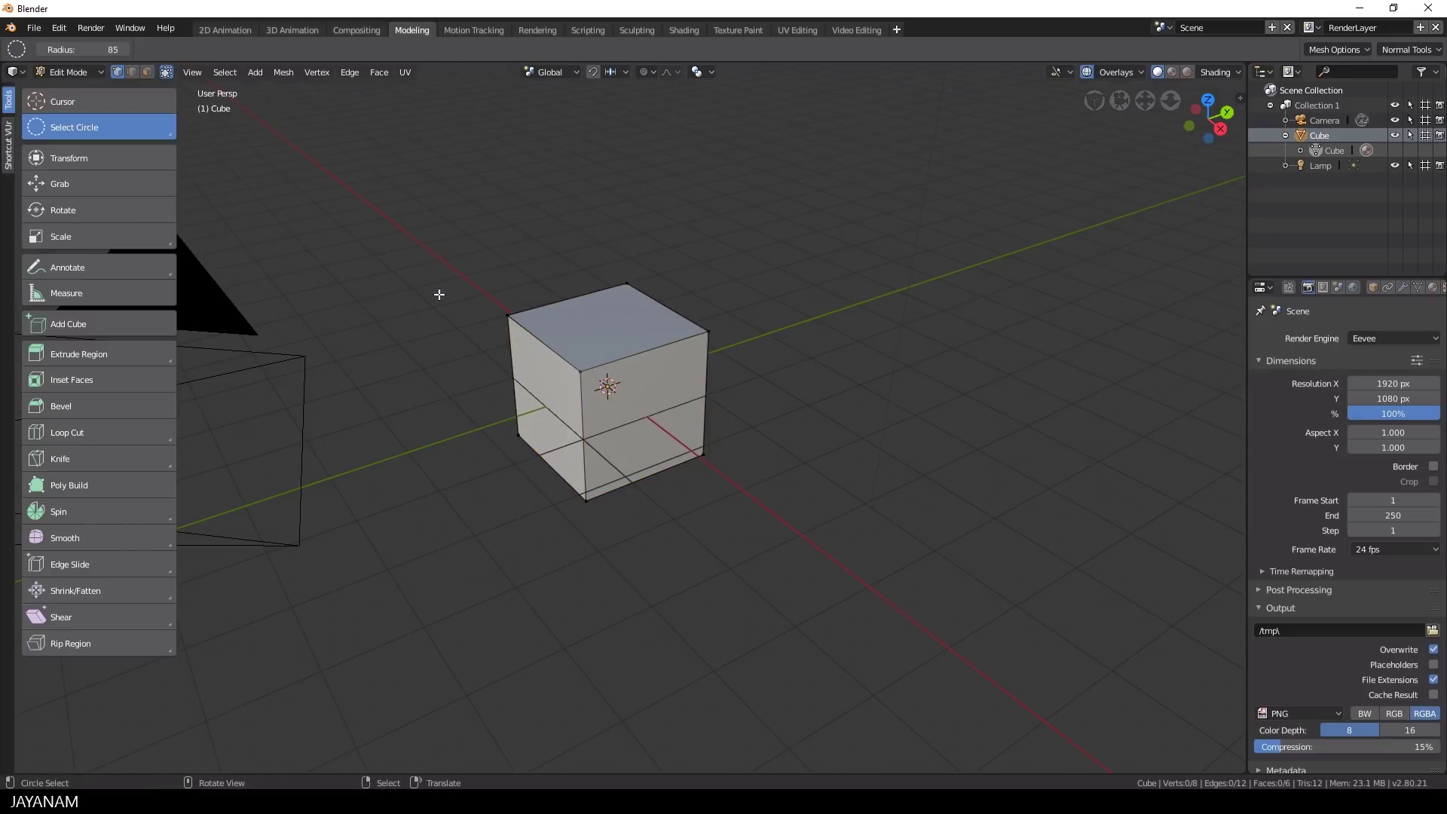
Start circle selecting with C and resize the brush with the scroll wheel
key(c)
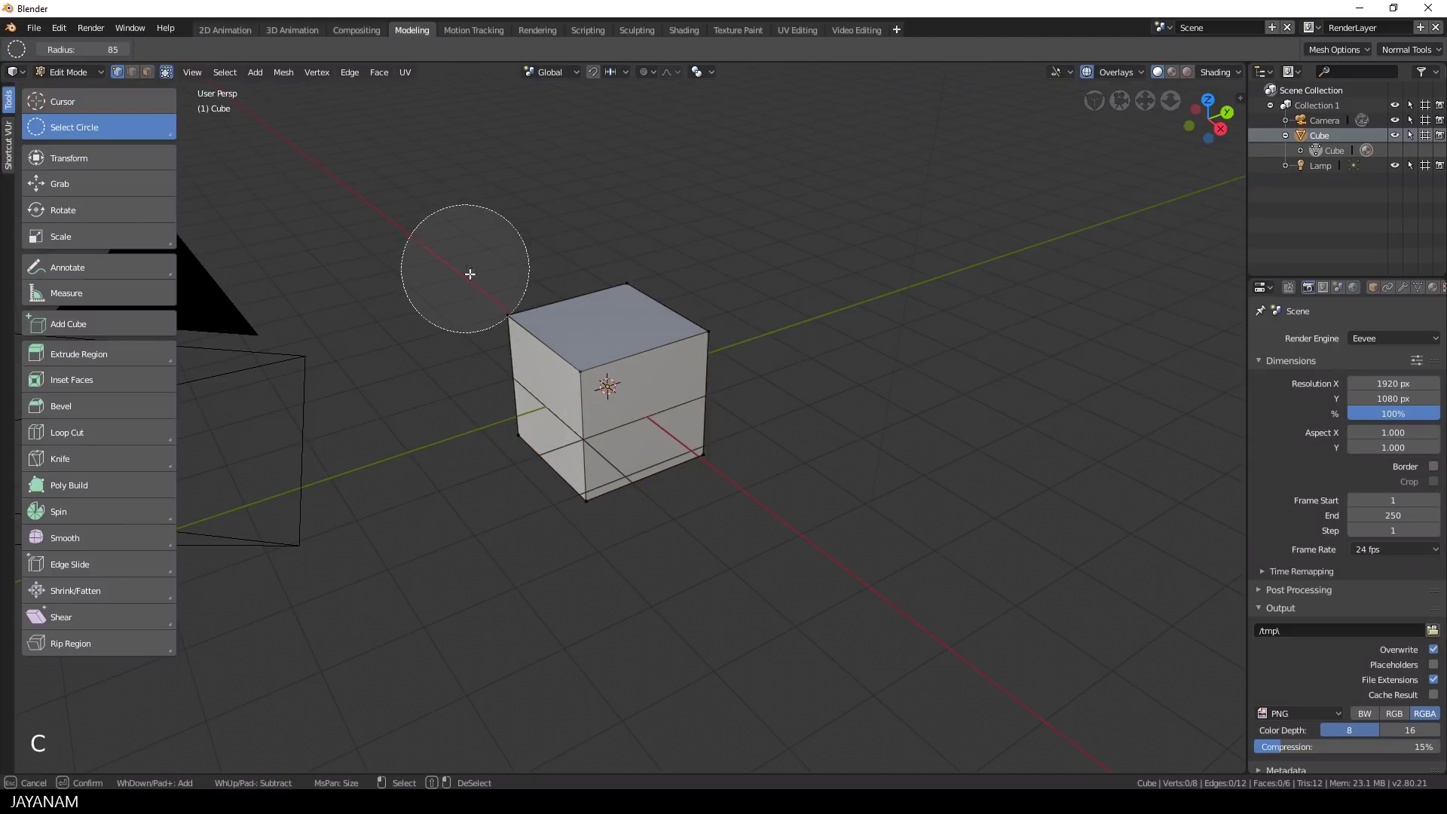
scroll(447, 268, up, 12)
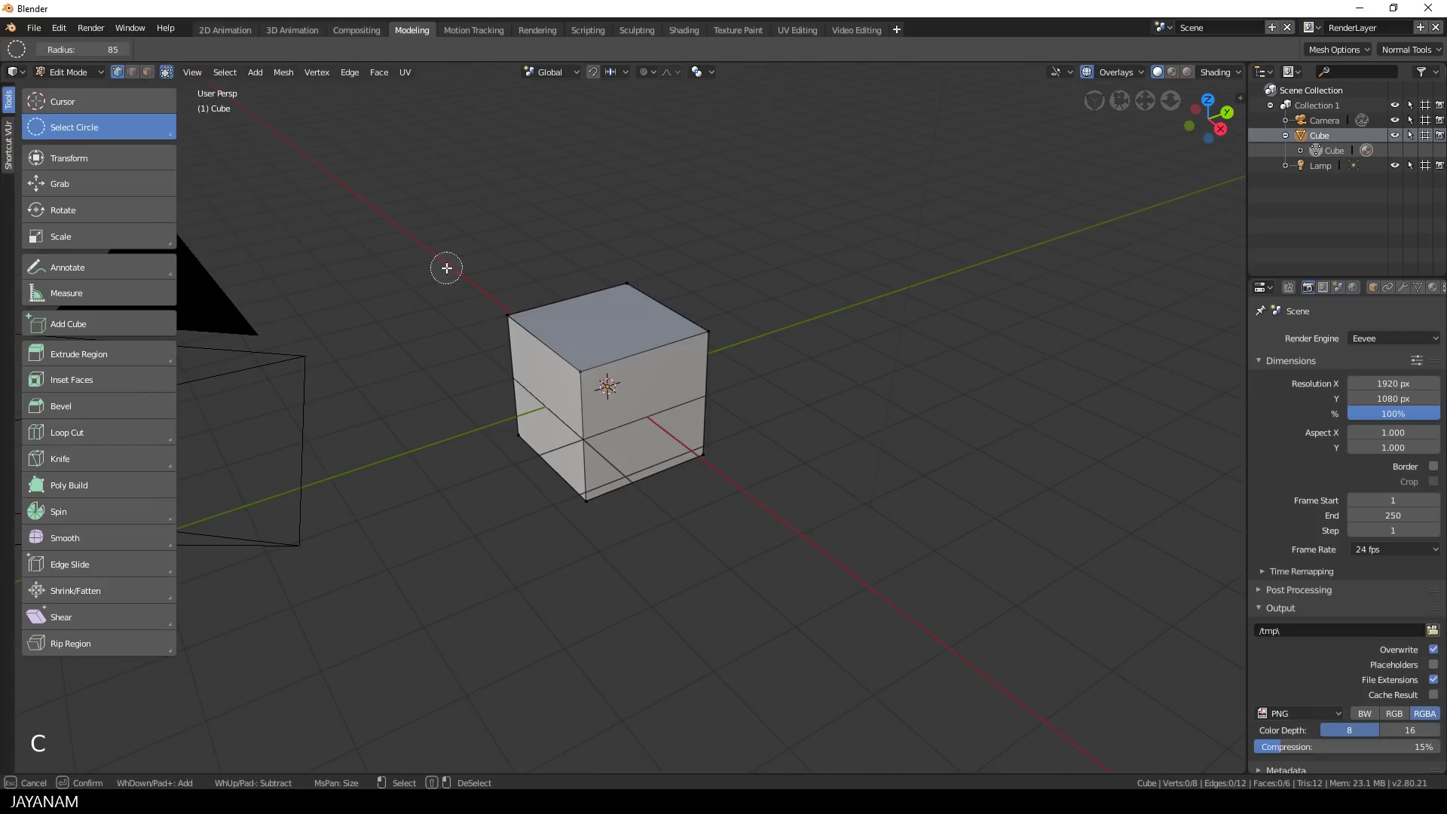
scroll(447, 268, down, 4)
scroll(446, 267, up, 4)
scroll(446, 267, down, 5)
scroll(447, 267, down, 3)
scroll(446, 268, up, 3)
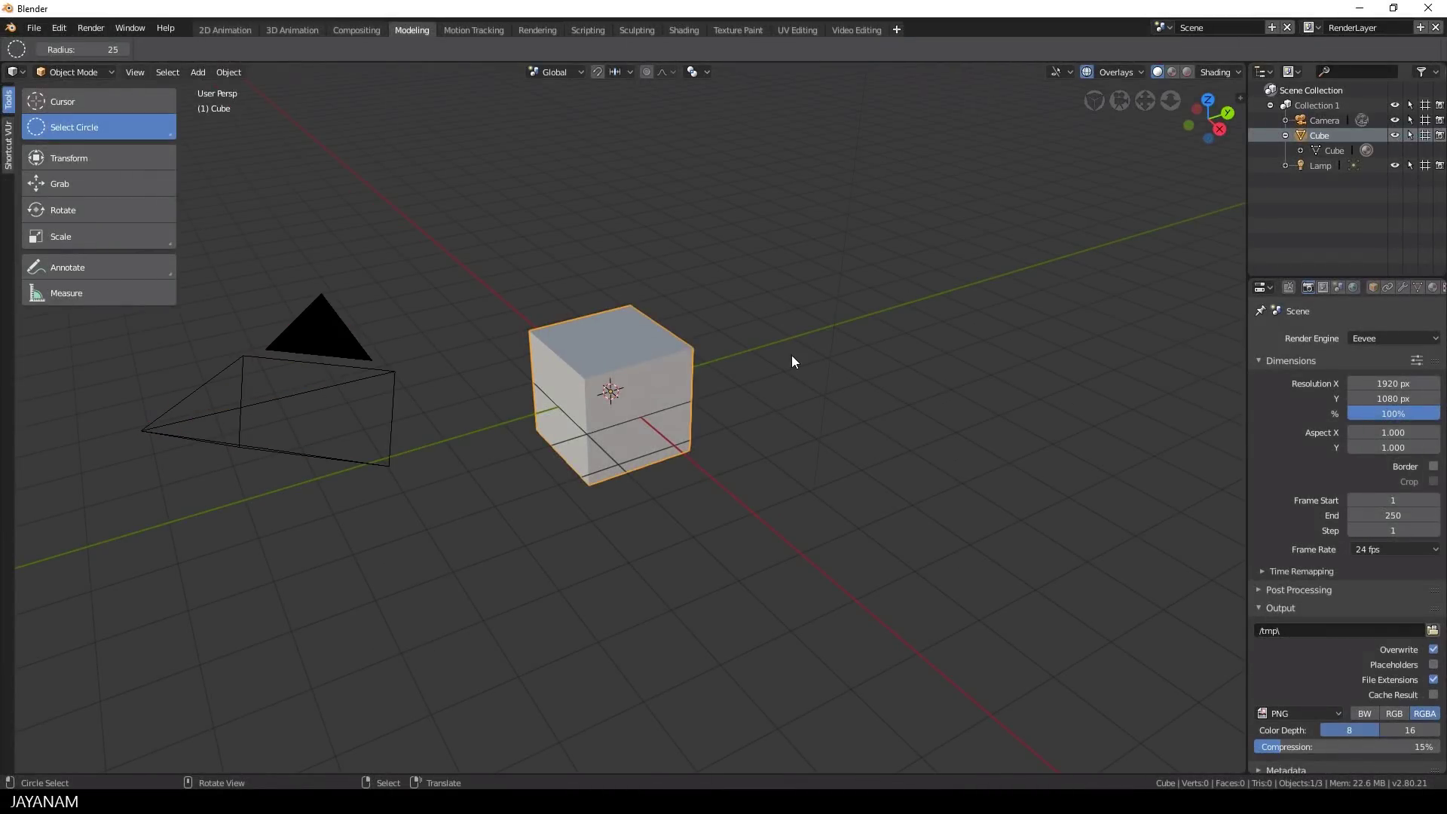
Add a UV sphere and move it to the right of the cube
key(shift+a)
mouse_move(784, 359)
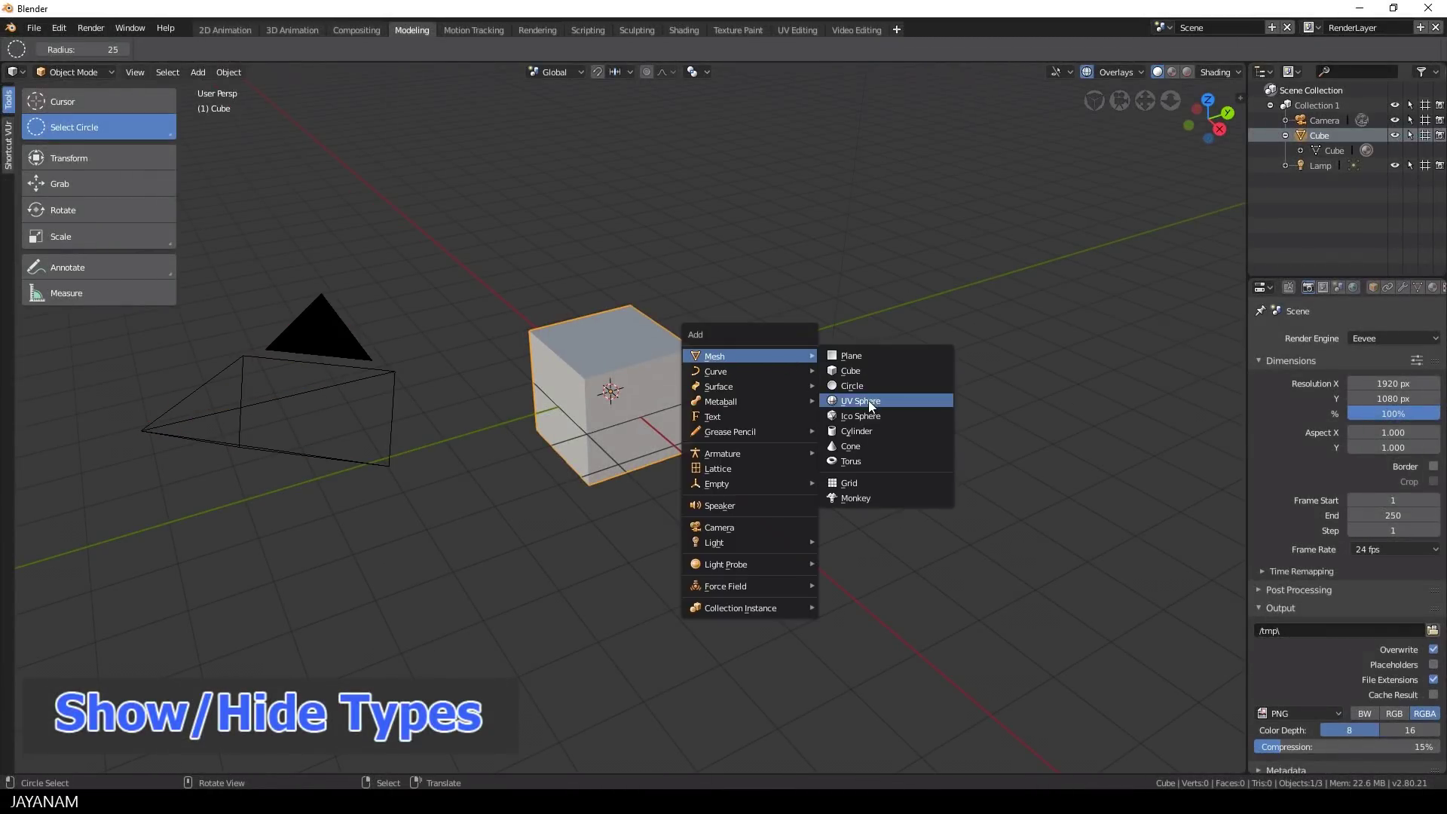
click(866, 404)
key(g)
click(1043, 343)
Add a second camera positioned above the cube and orbit to a higher view
key(shift+a)
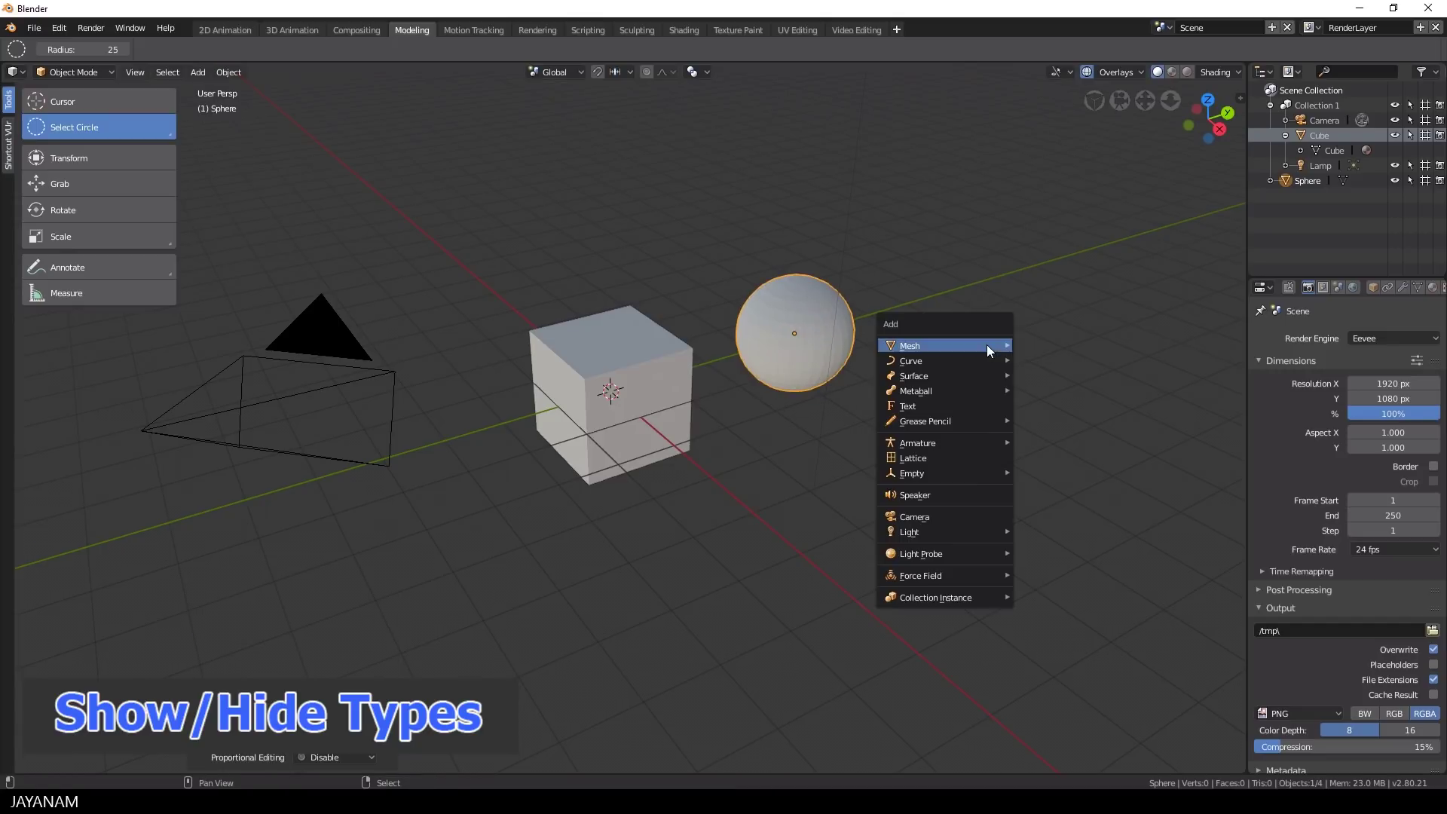
click(930, 517)
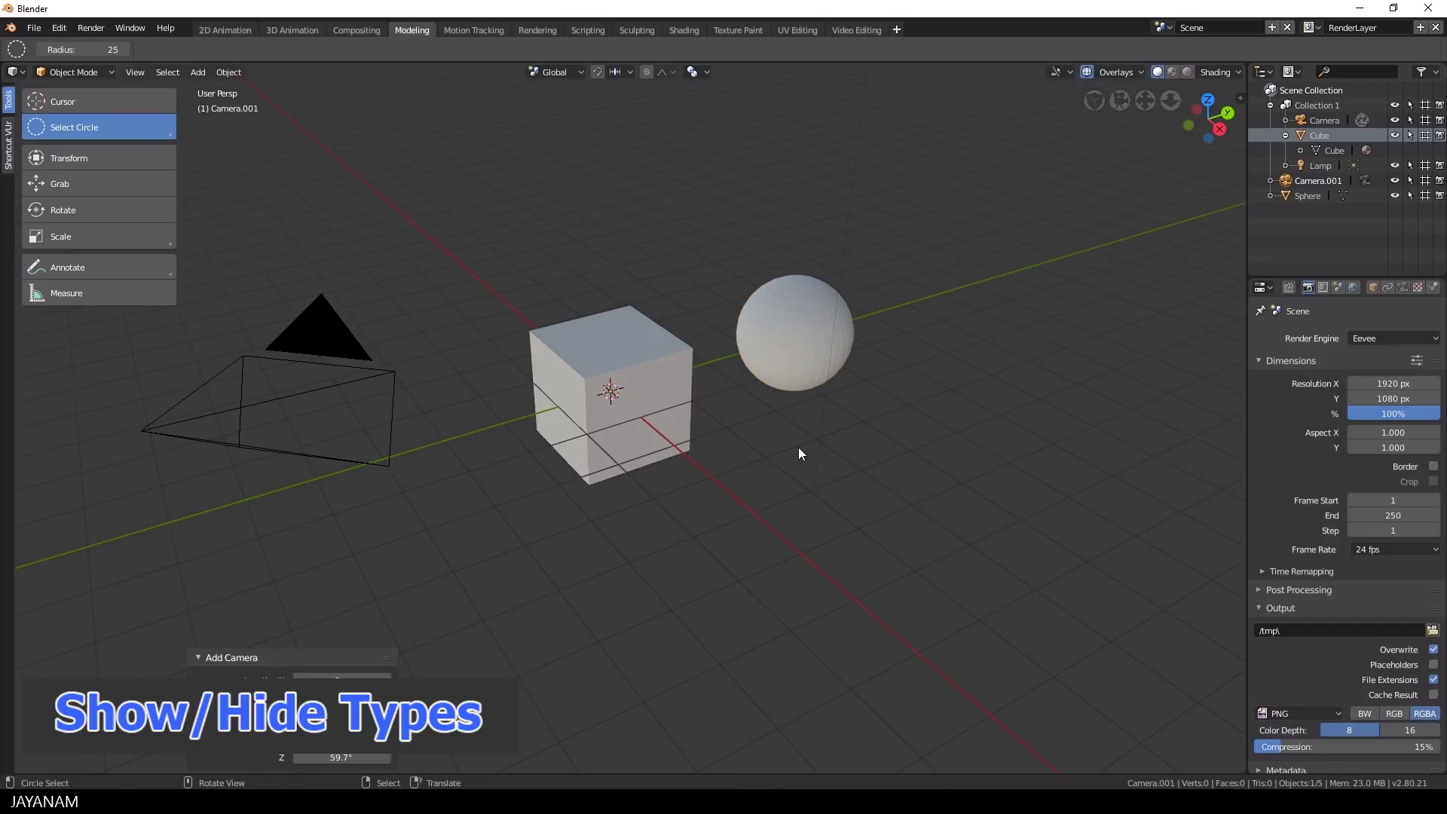
key(g)
click(799, 422)
middle_drag(799, 423, 667, 378)
Duplicate the lamp twice, placing copies up-right and up-left
click(656, 380)
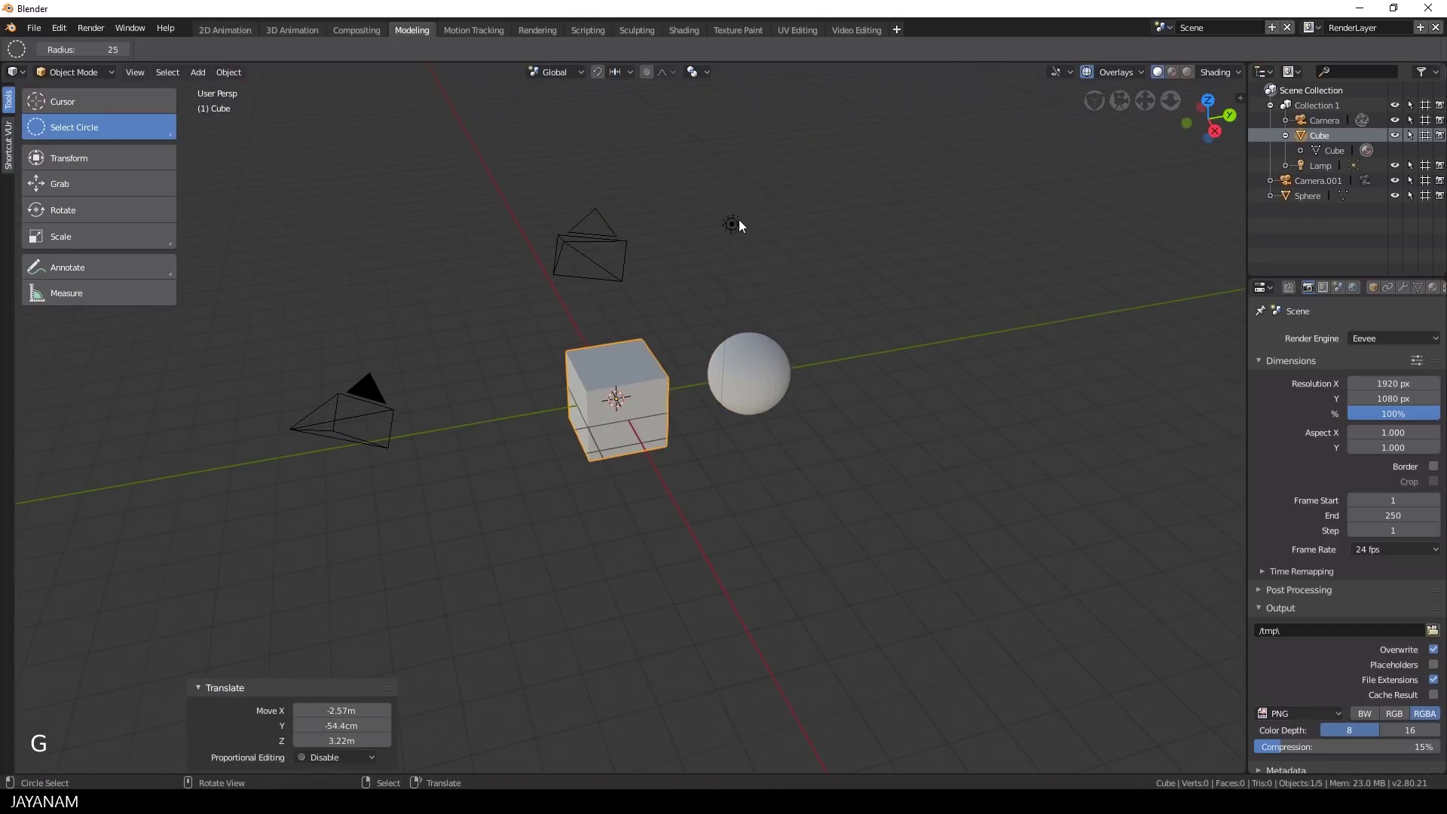
click(739, 222)
key(shift+d)
click(972, 254)
key(shift+d)
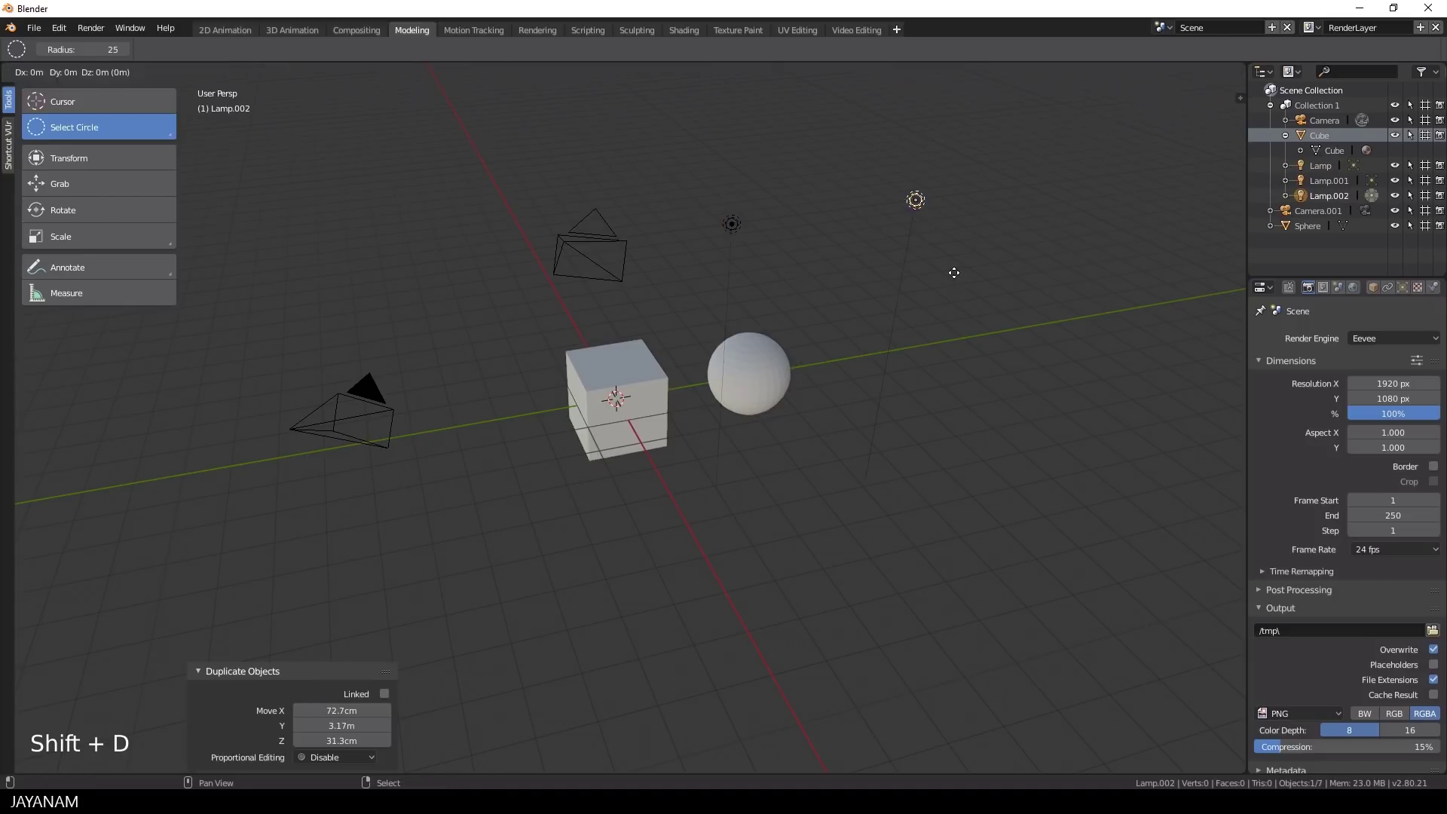
click(831, 187)
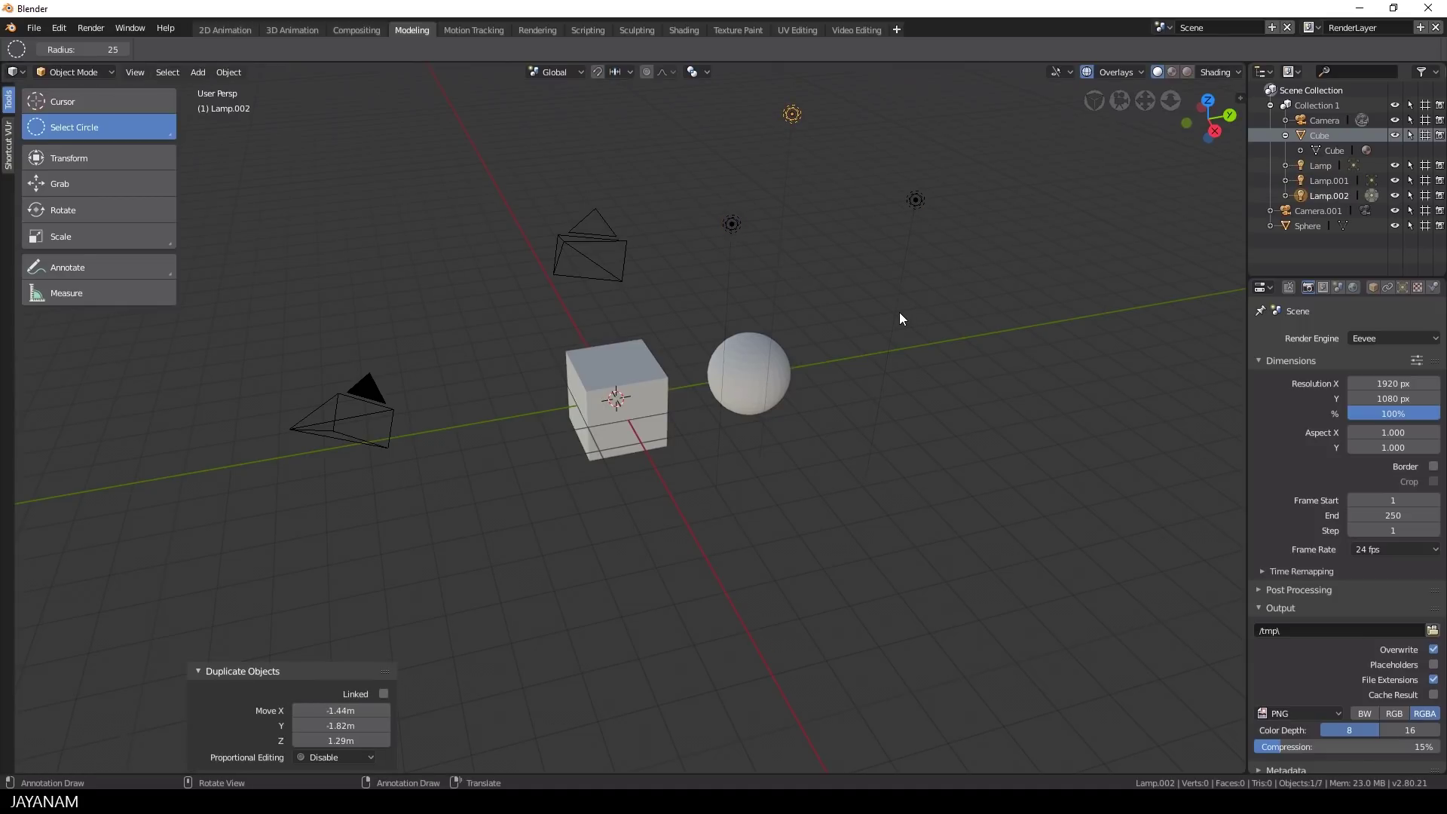
In Object Types Visibility, toggle lights, meshes and cameras off and back on
click(1071, 74)
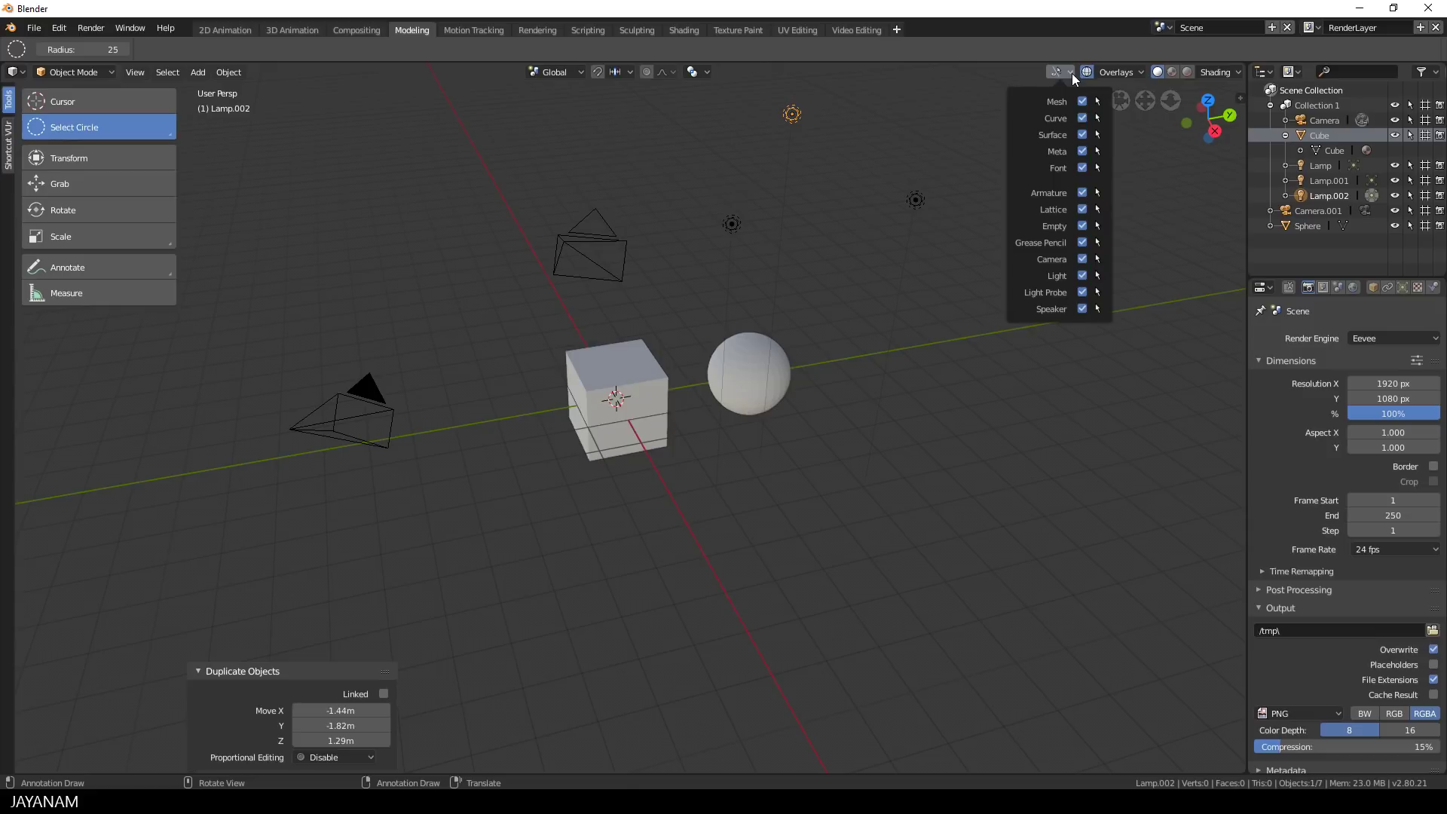
click(1083, 276)
click(1083, 276)
click(1083, 101)
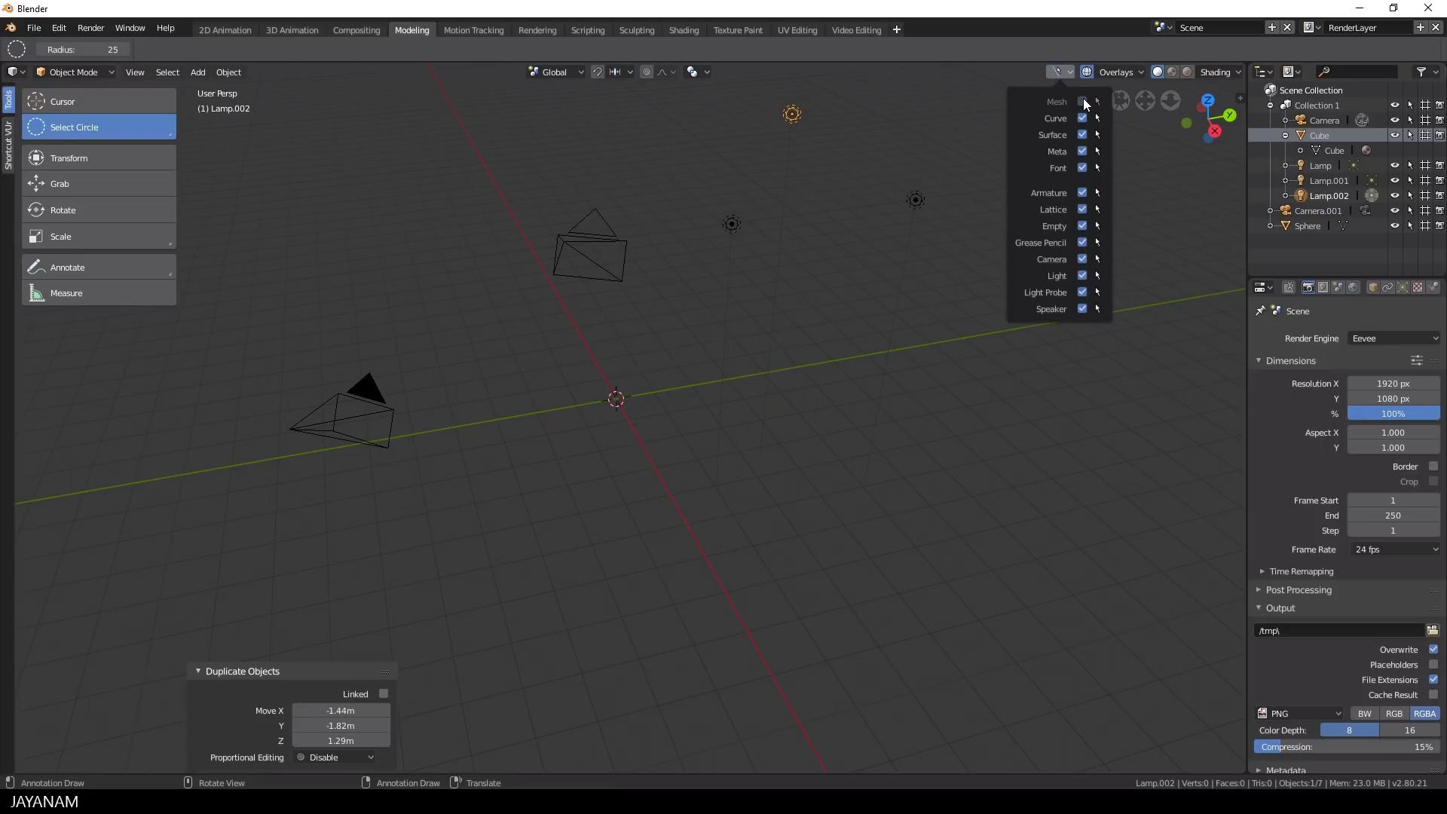
click(1083, 101)
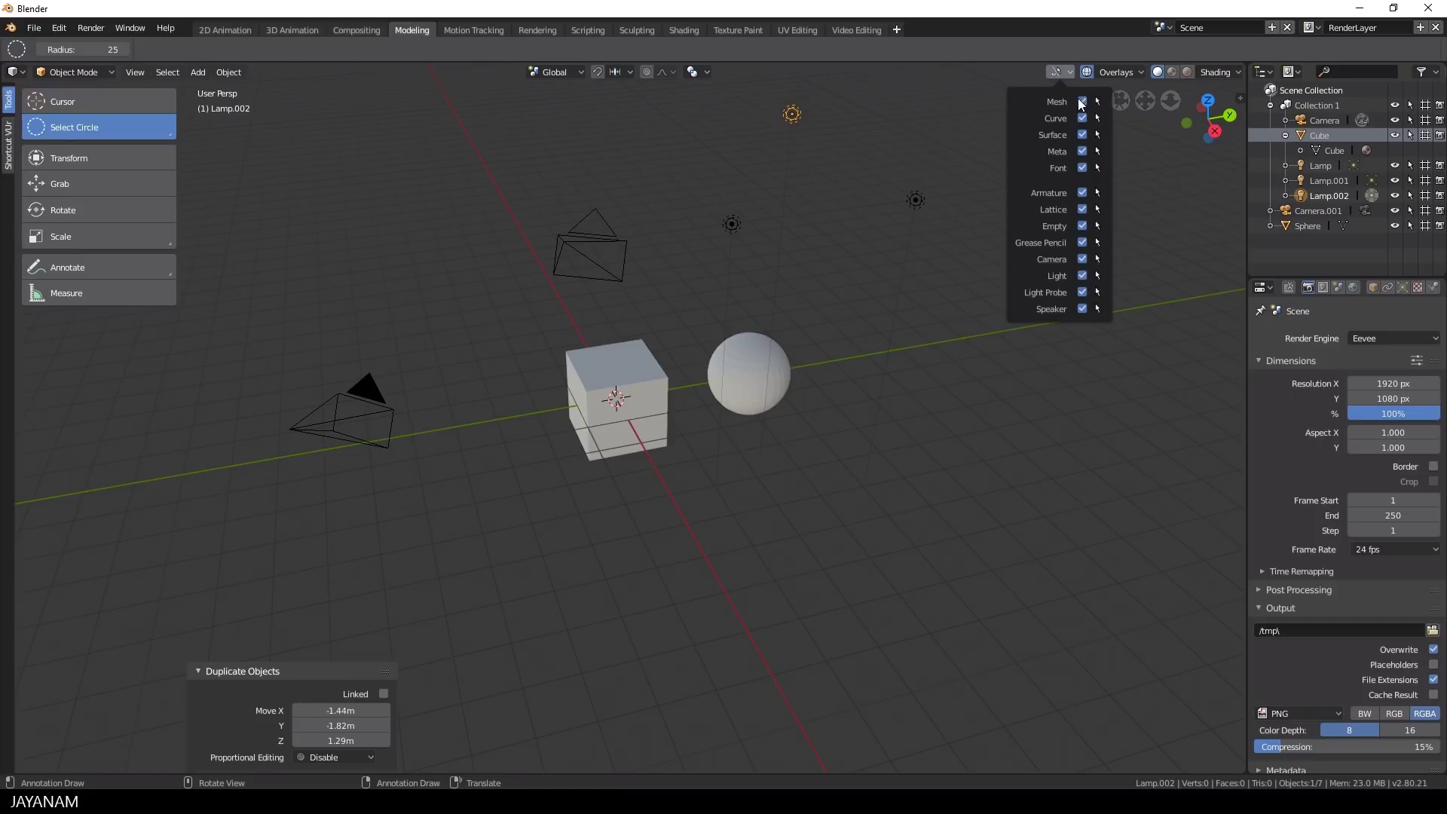
click(1083, 259)
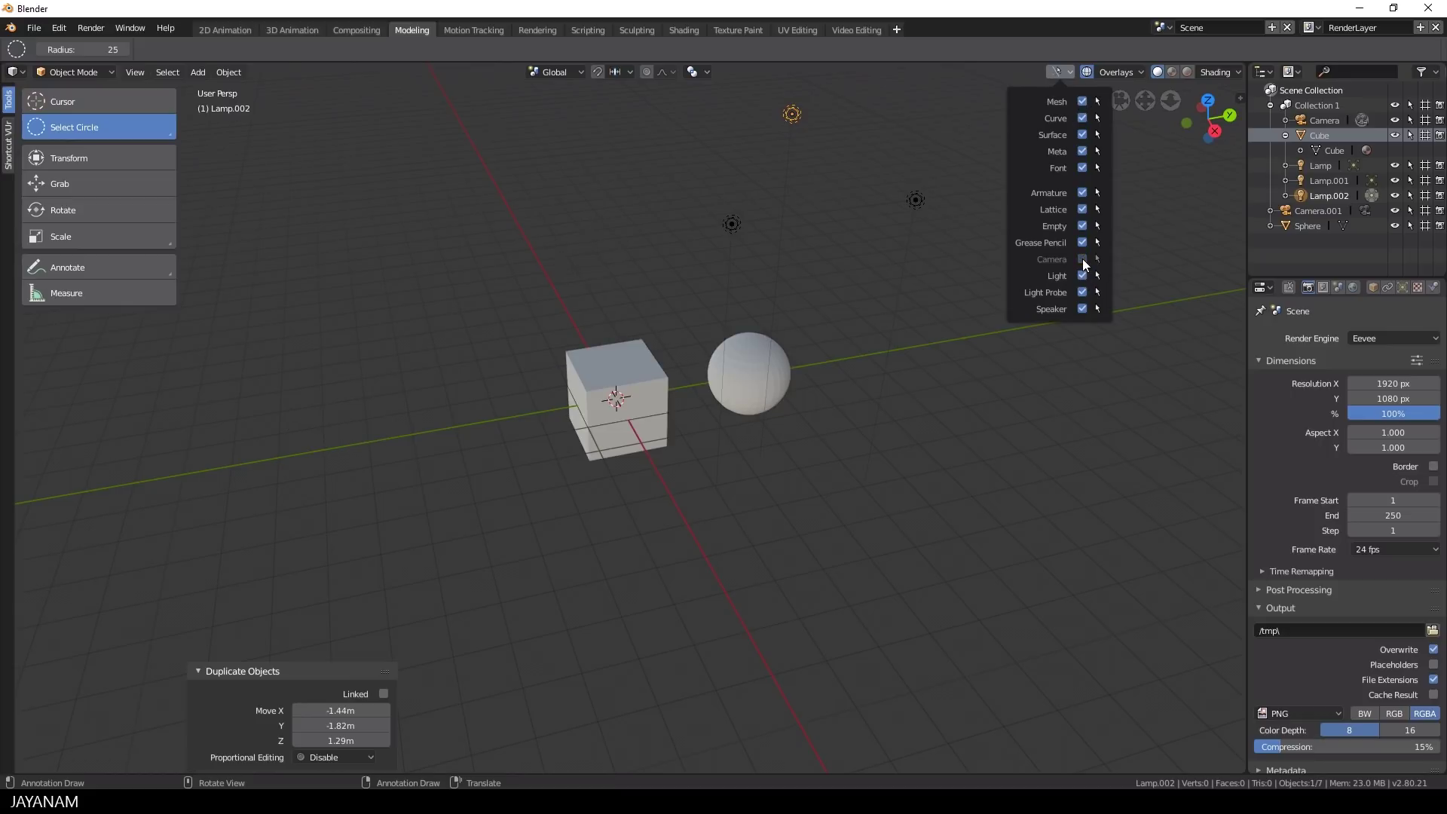
click(1083, 259)
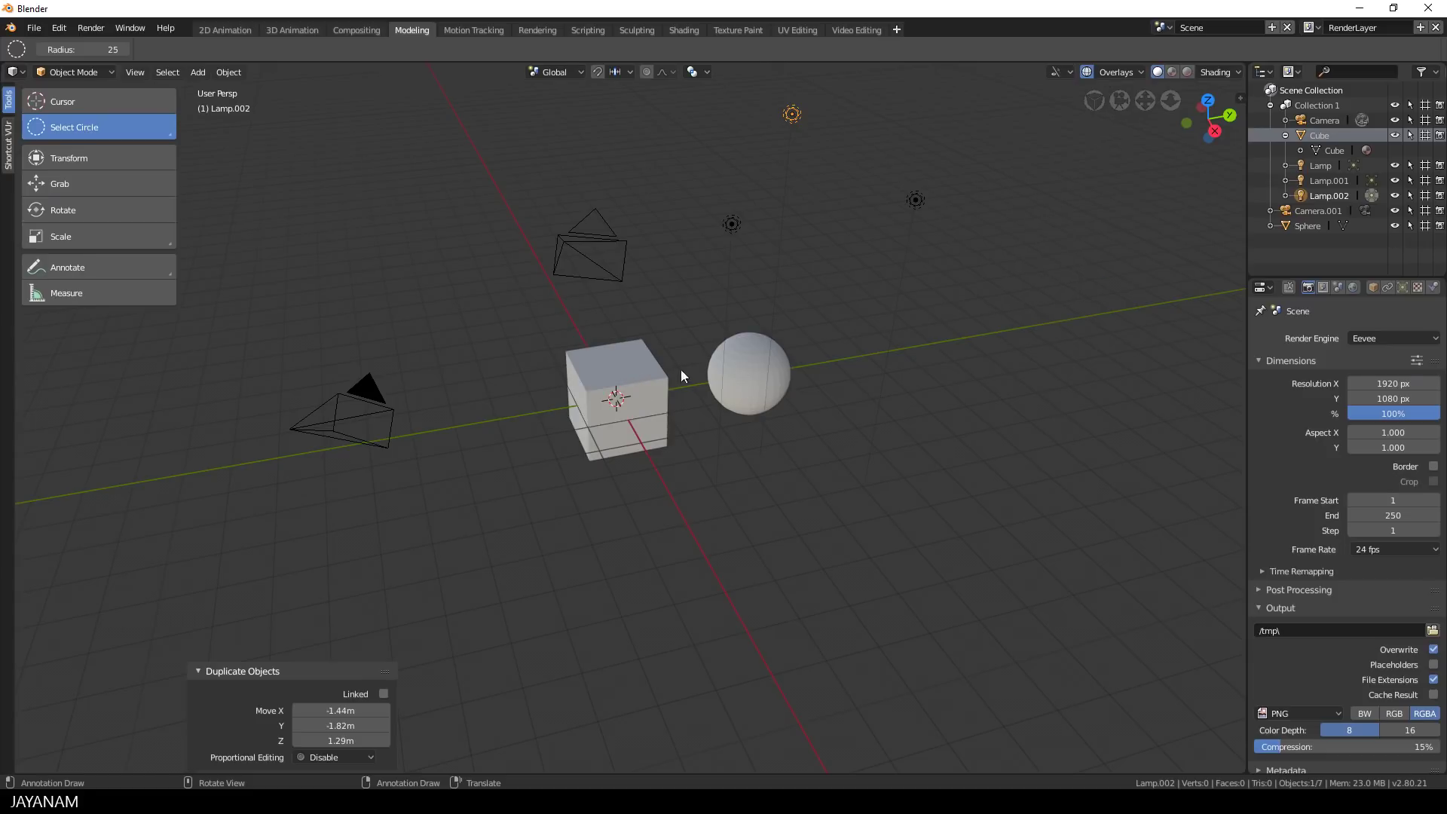
Select the lamp and Camera.001, reopen the visibility popover, then select the cube
click(731, 225)
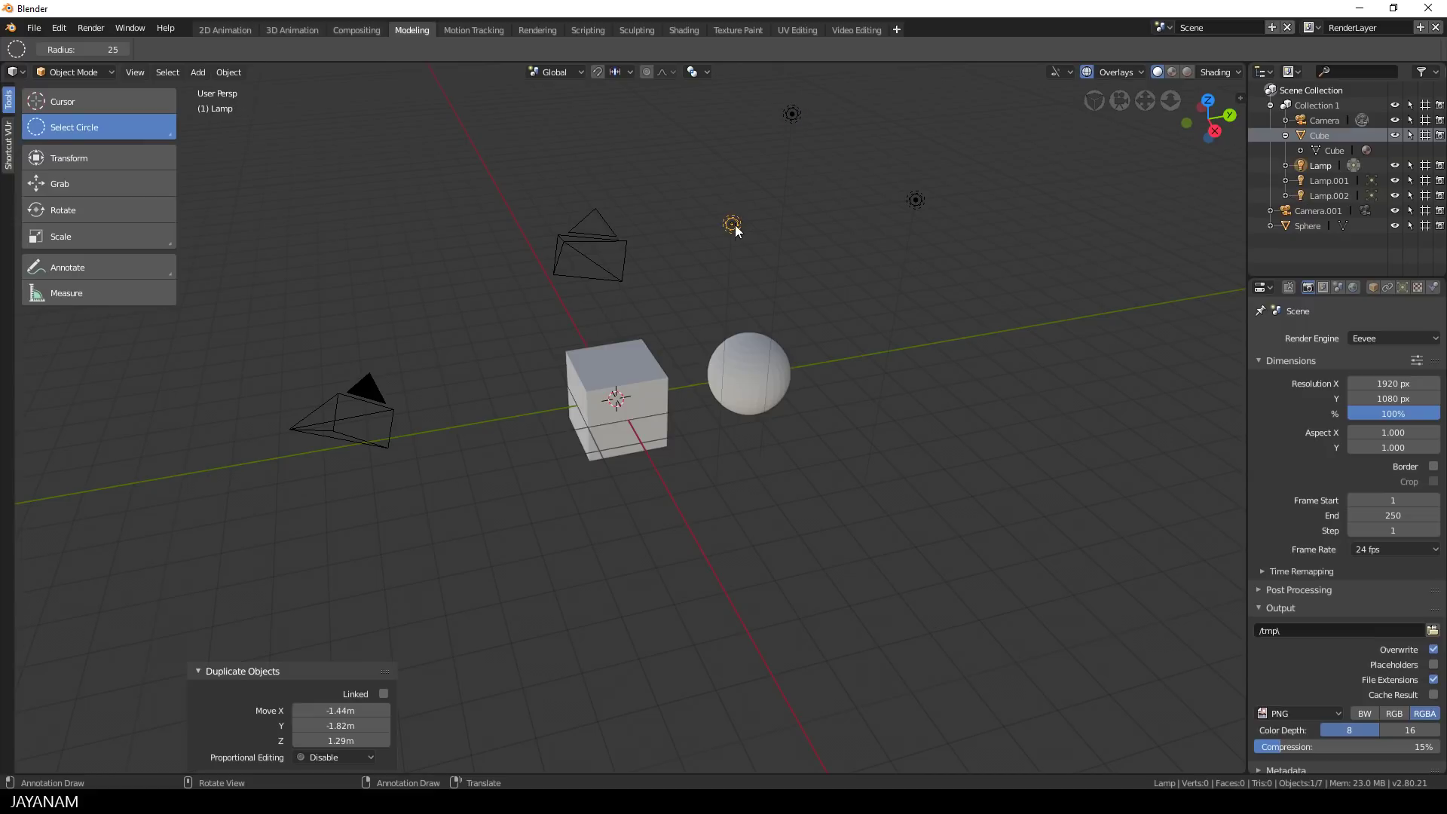
click(596, 258)
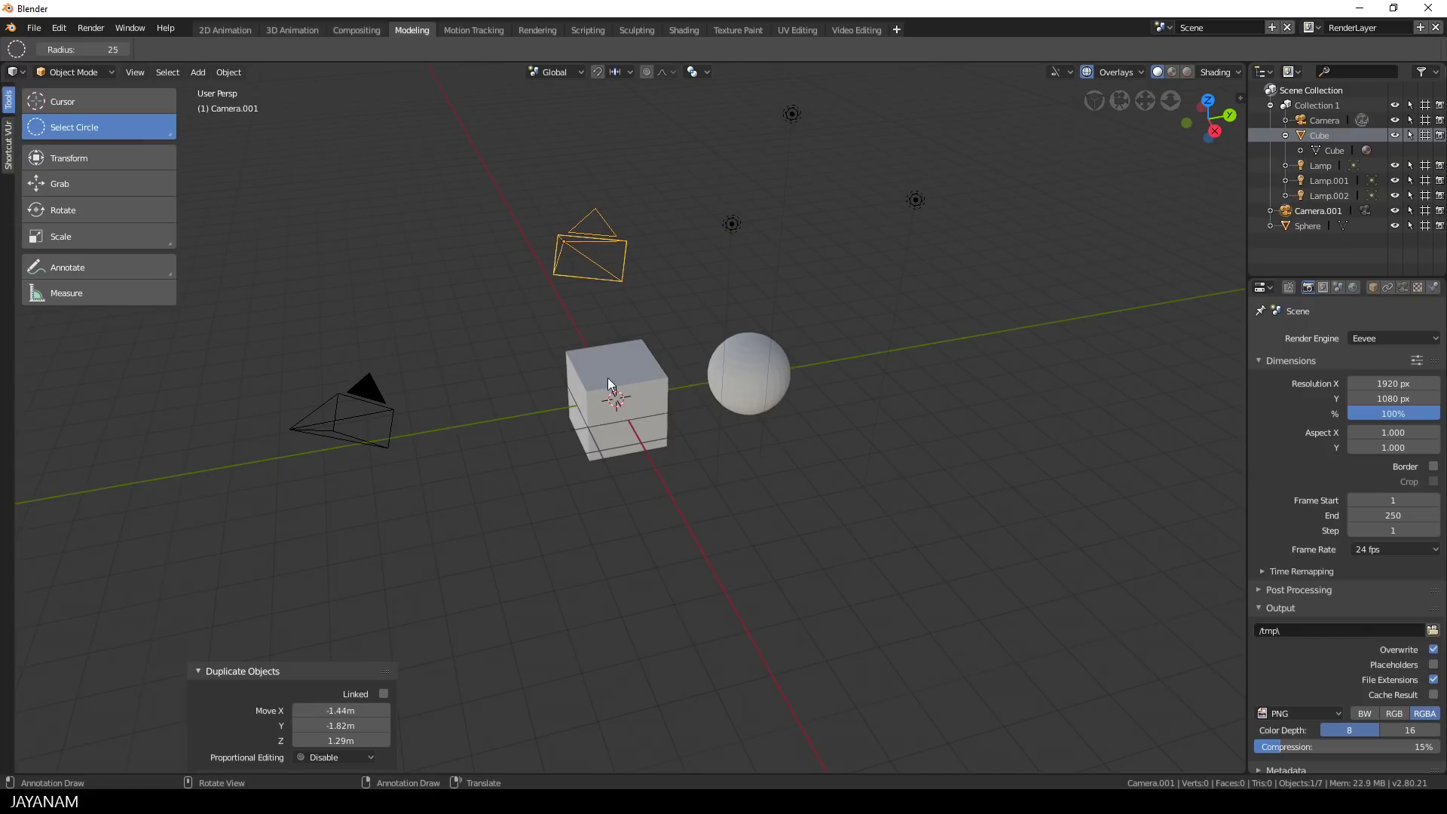
click(1070, 73)
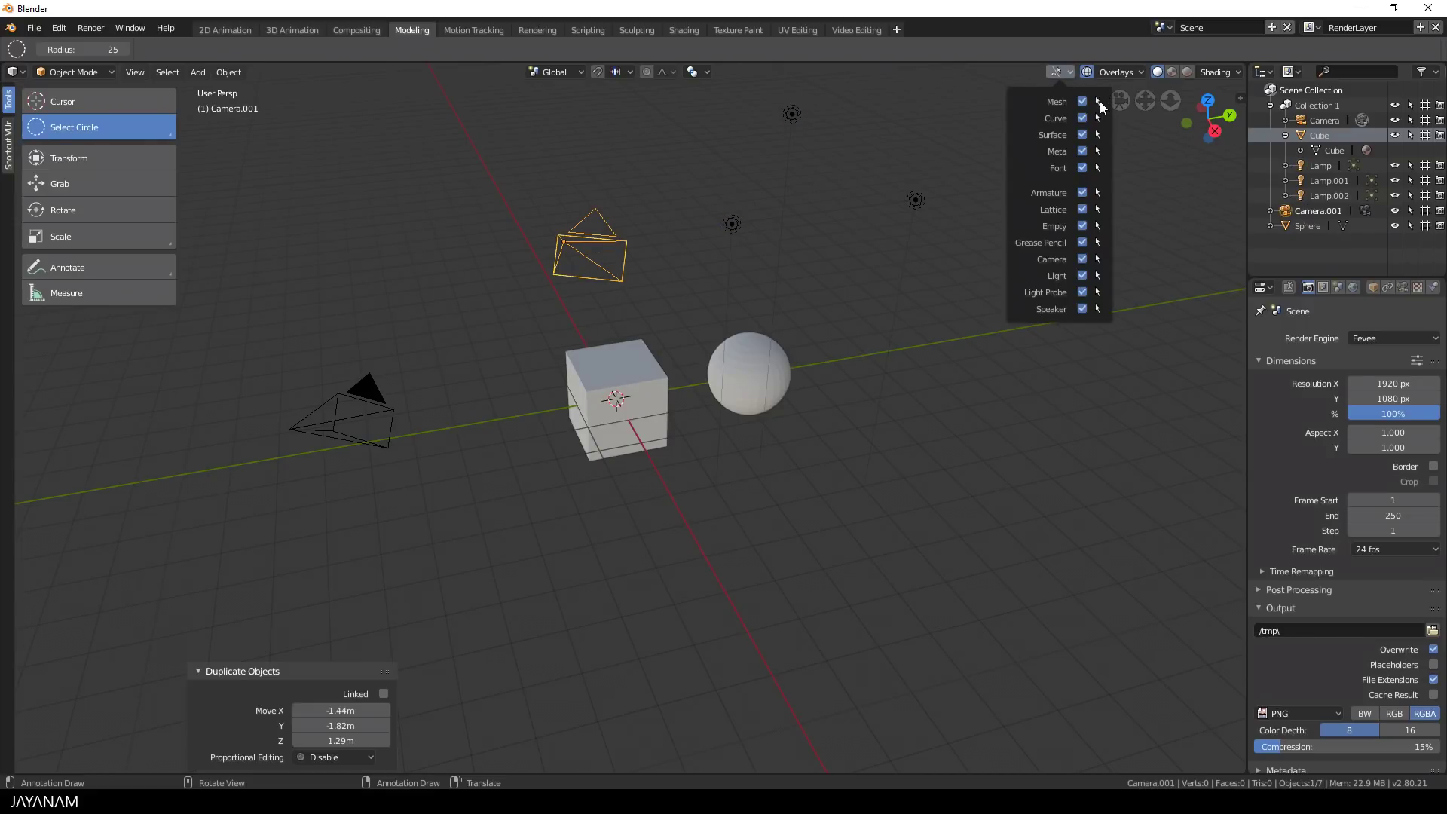
click(613, 373)
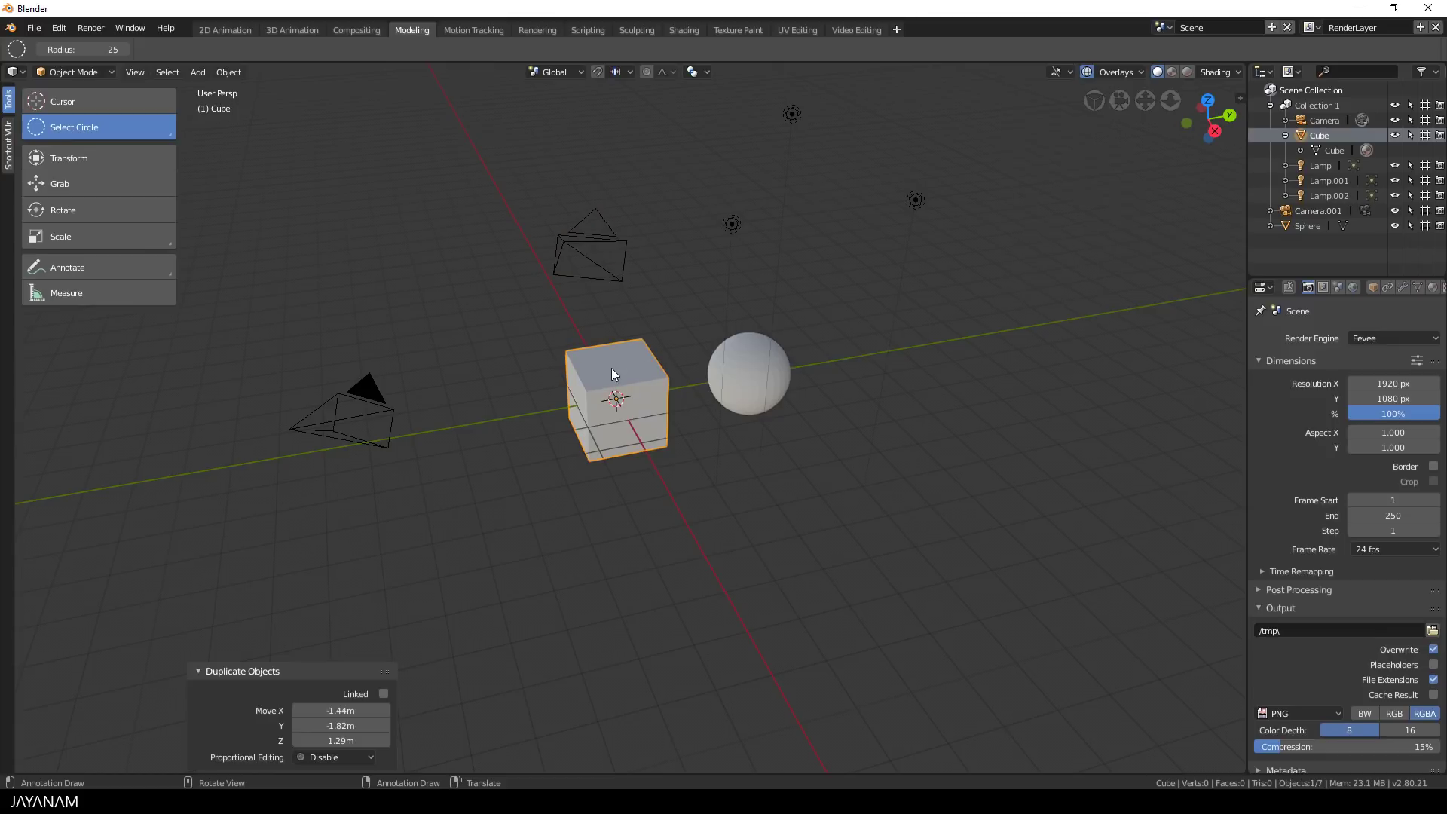
Orbit around the cube, select it, and switch it into Edit Mode
middle_drag(612, 368, 566, 405)
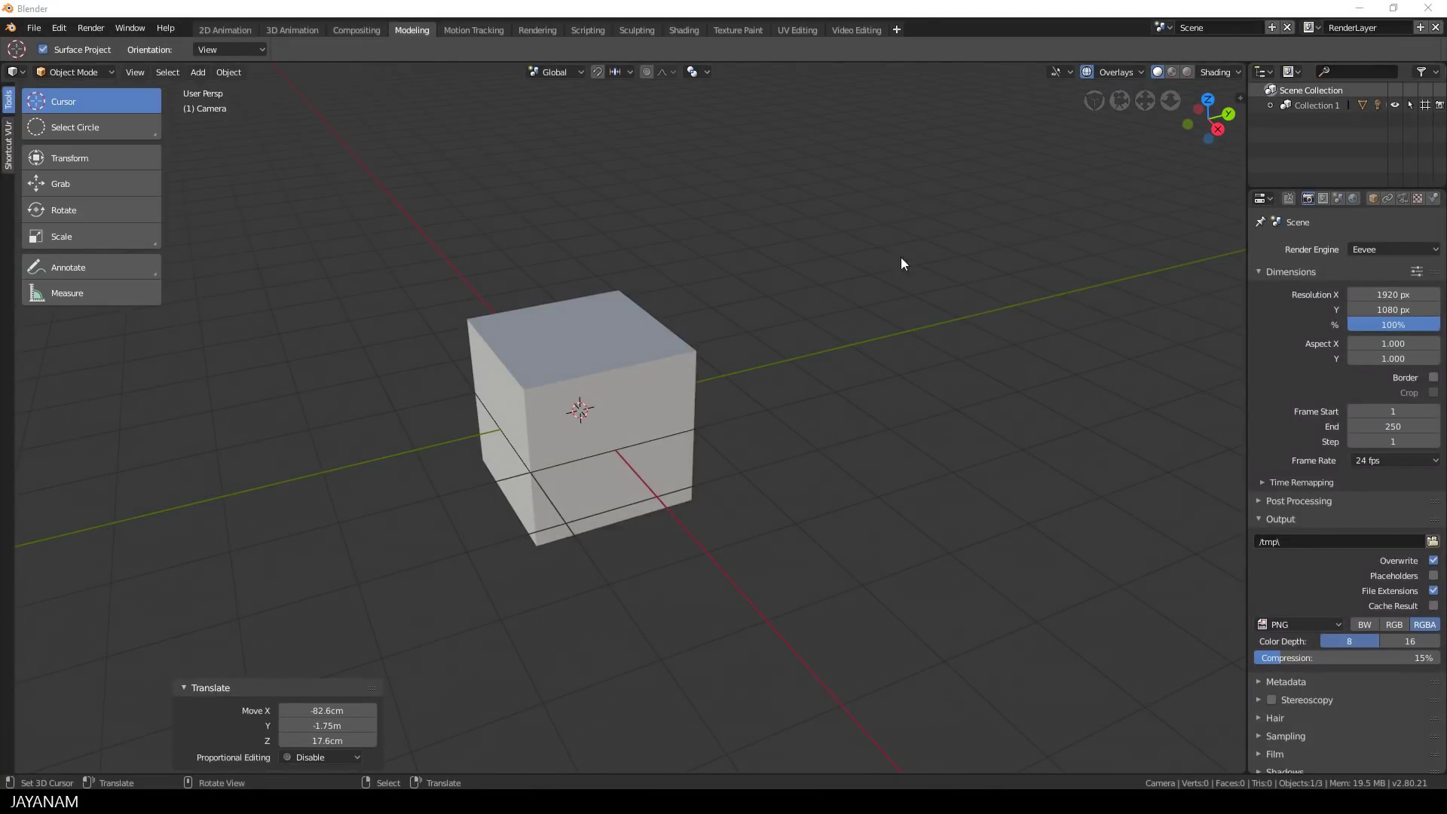
key(ctrl+Tab)
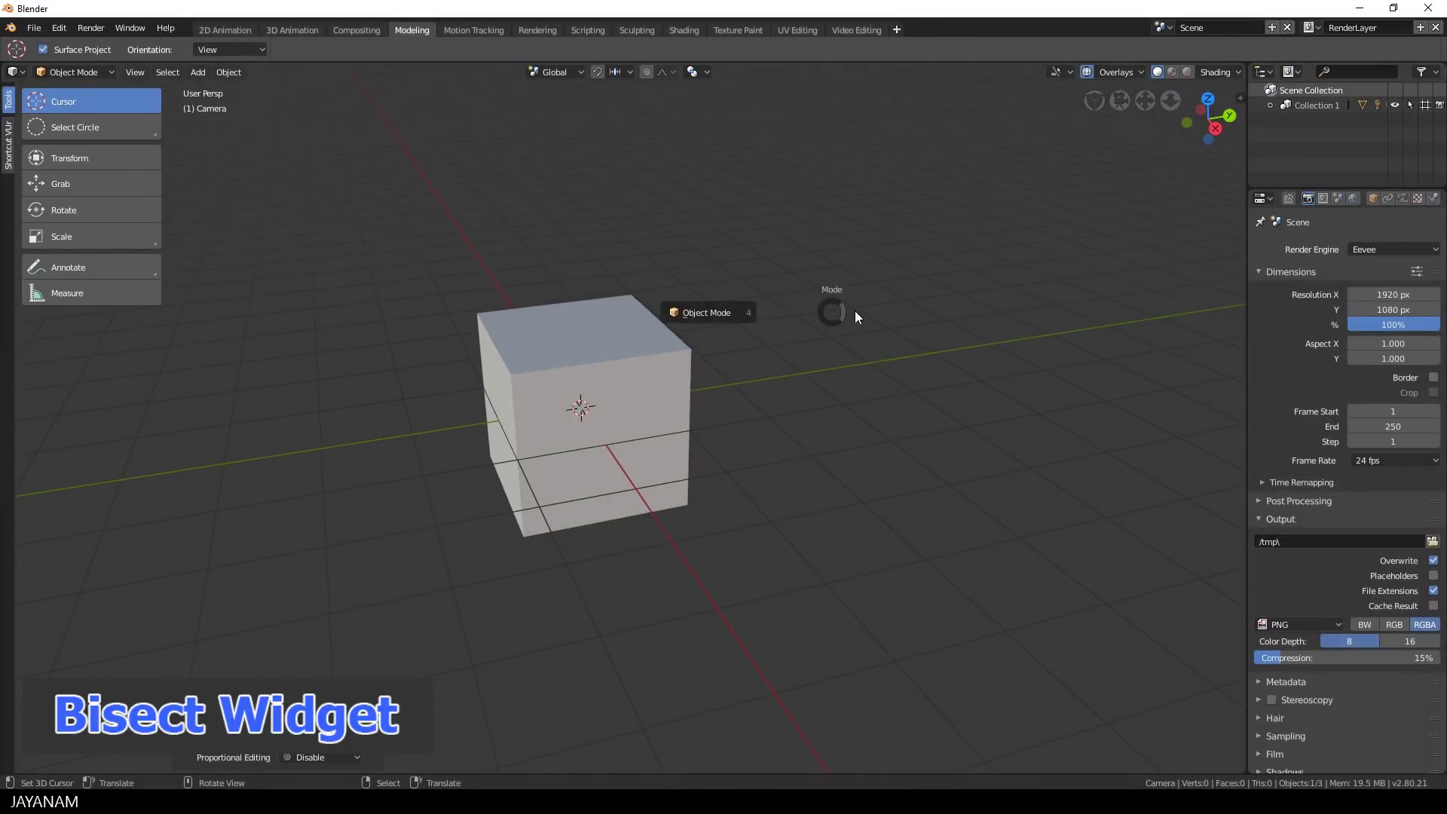
click(713, 318)
click(616, 323)
key(ctrl+Tab)
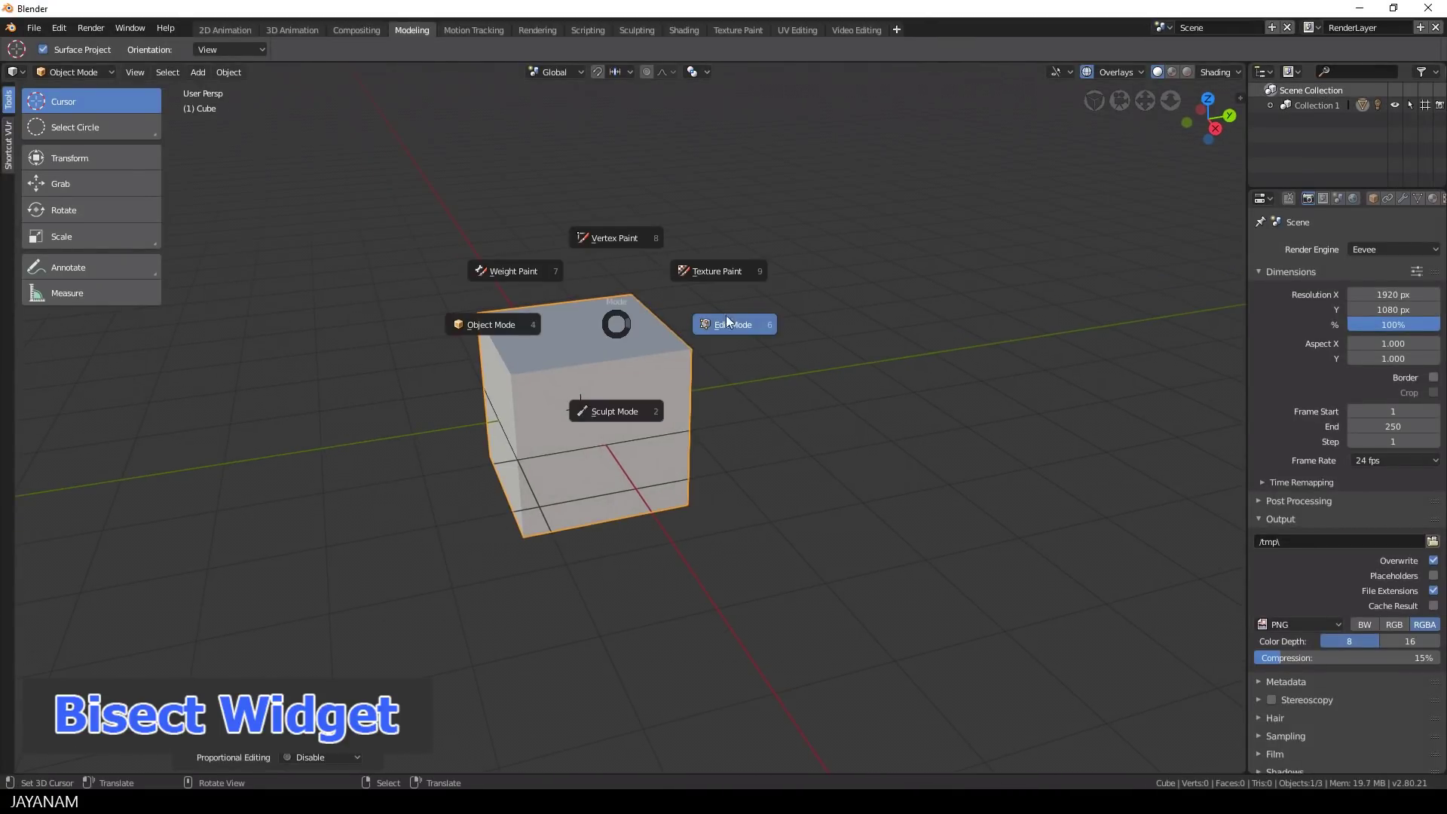
click(726, 316)
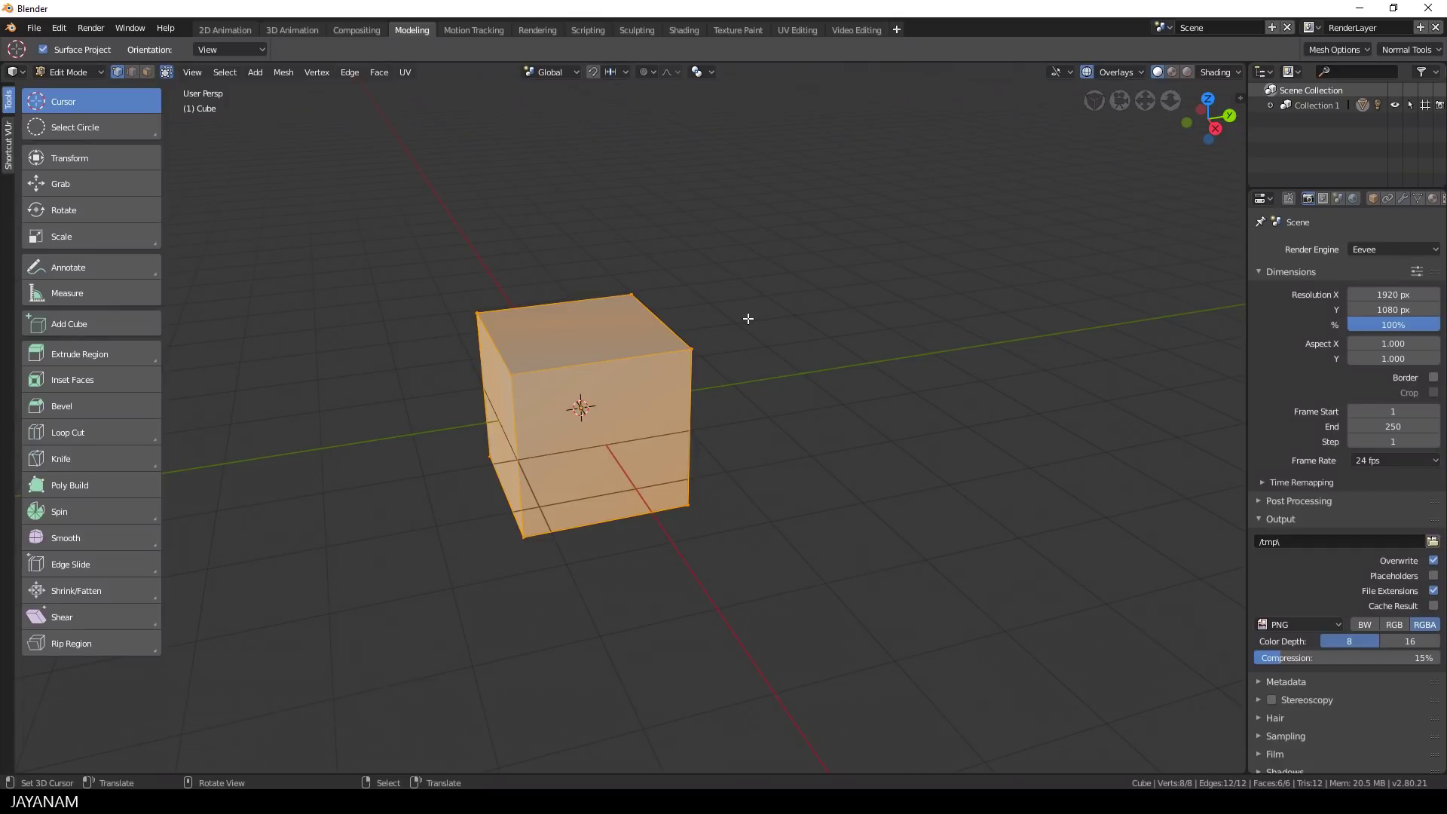
Bisect across the cube's top-right corner with Fill and Clear Outer enabled
drag(78, 463, 79, 525)
middle_drag(757, 483, 725, 398)
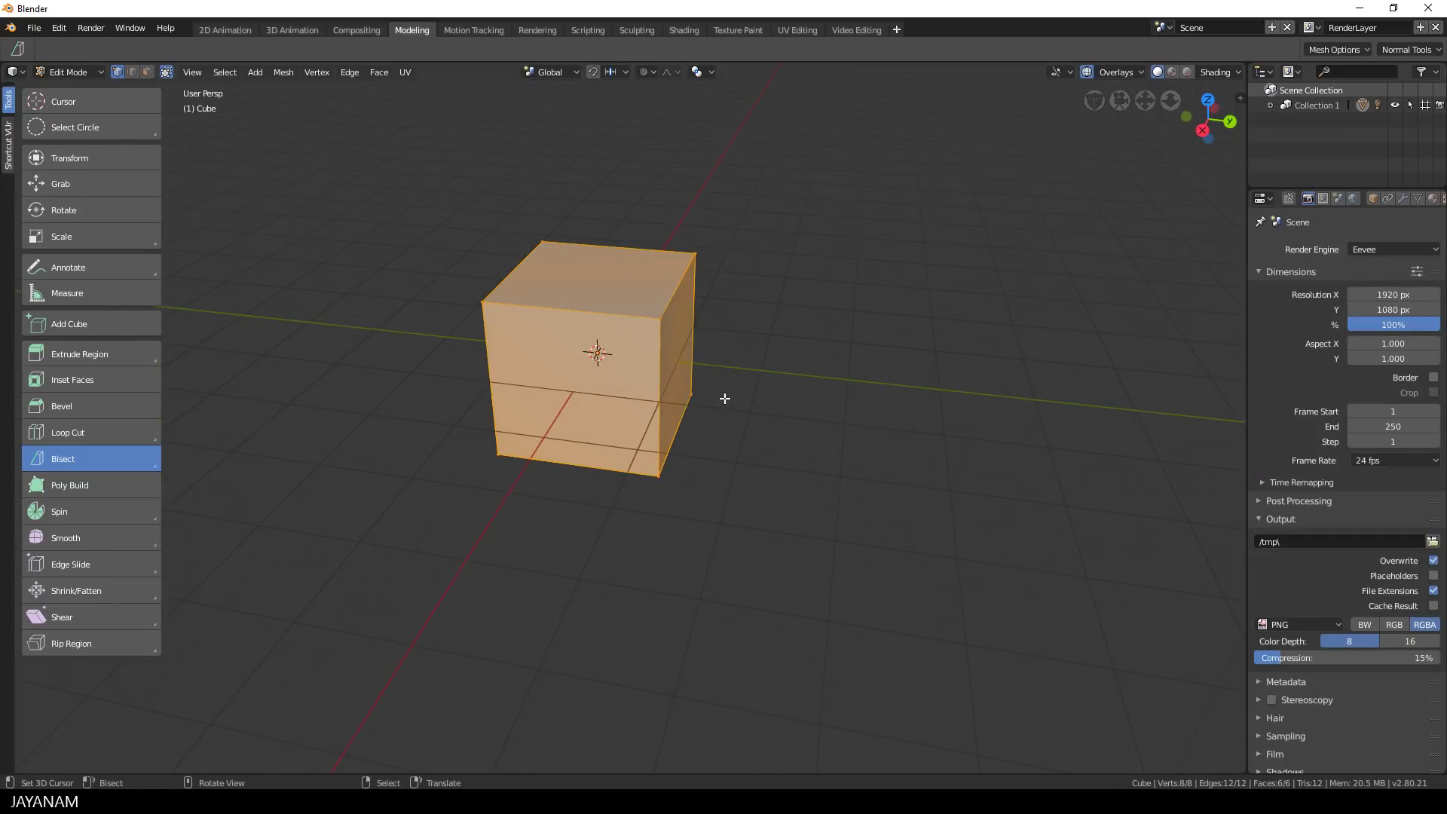
drag(589, 147, 779, 425)
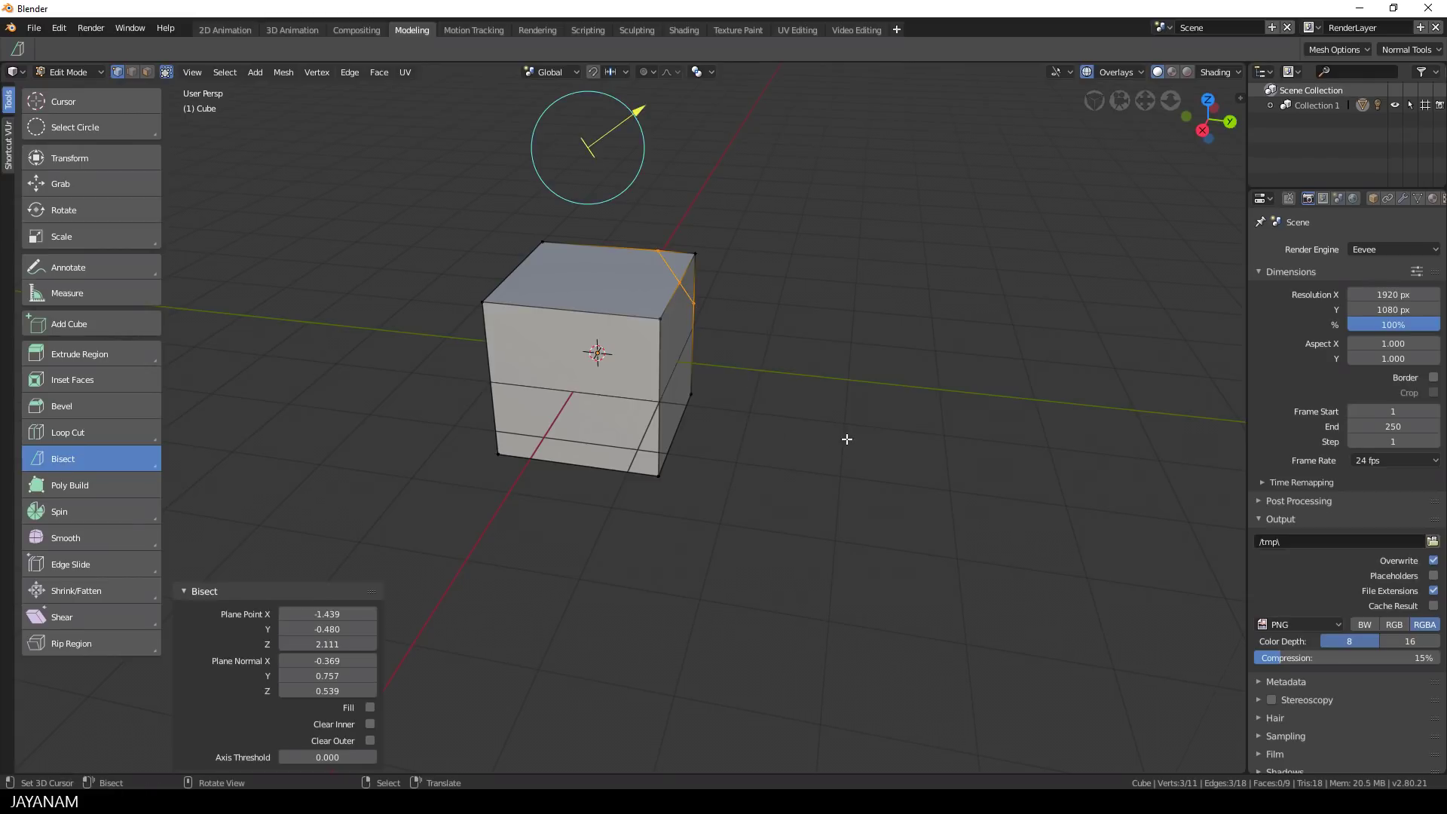
click(370, 707)
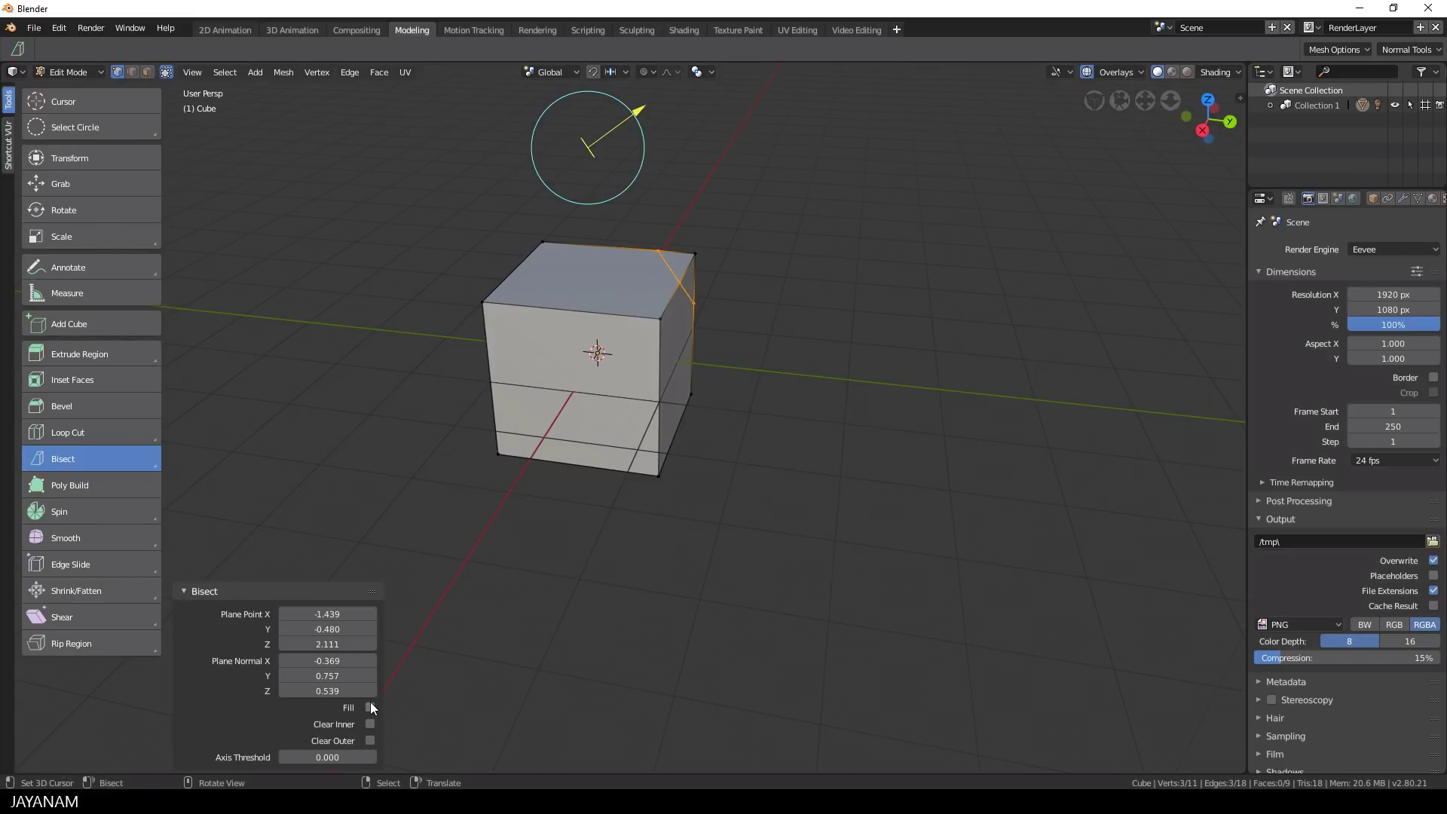
click(370, 740)
Inspect the cut and adjust the cutting plane's angle and position with the gizmo
middle_drag(679, 392, 833, 324)
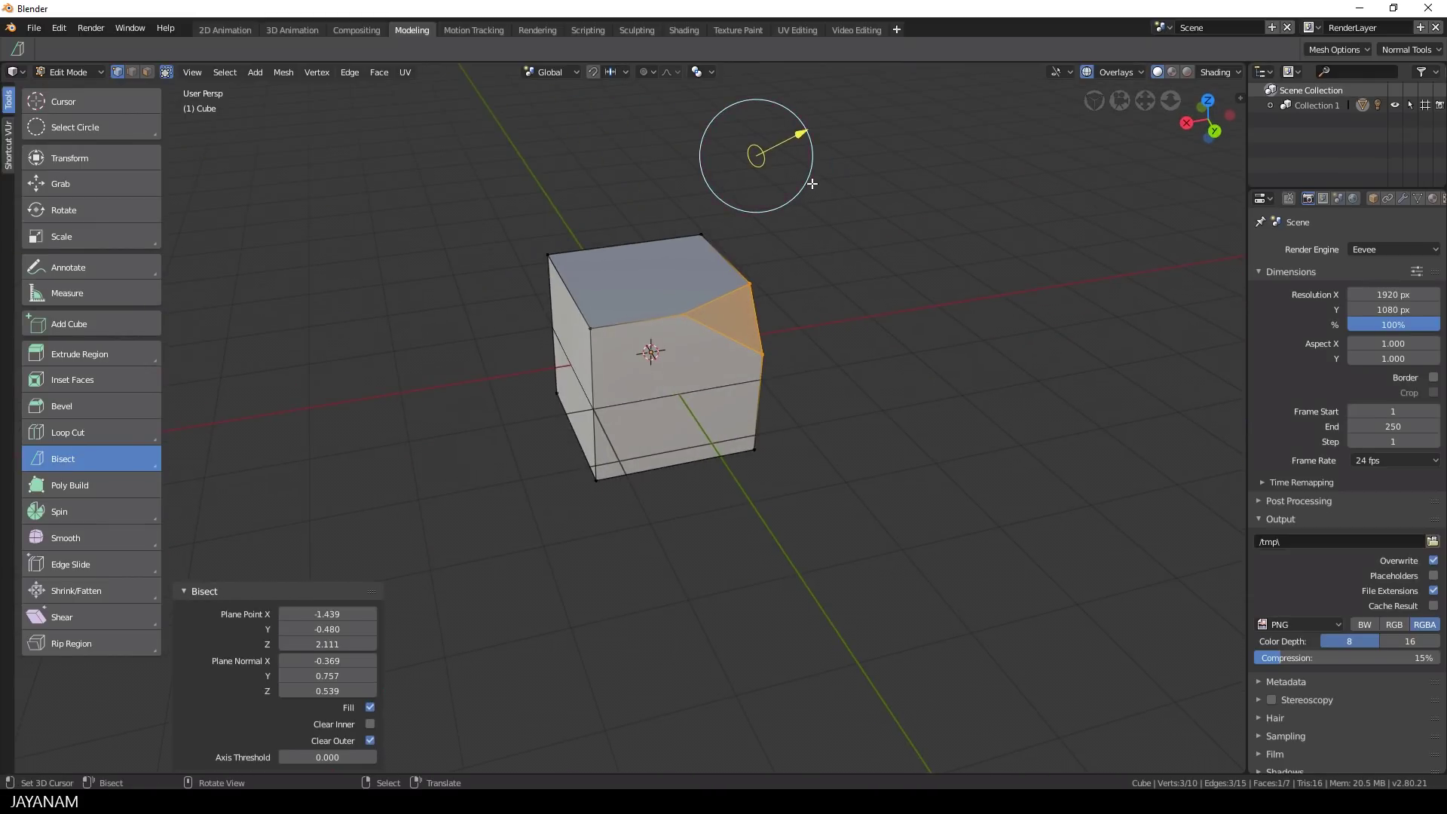
drag(808, 181, 809, 136)
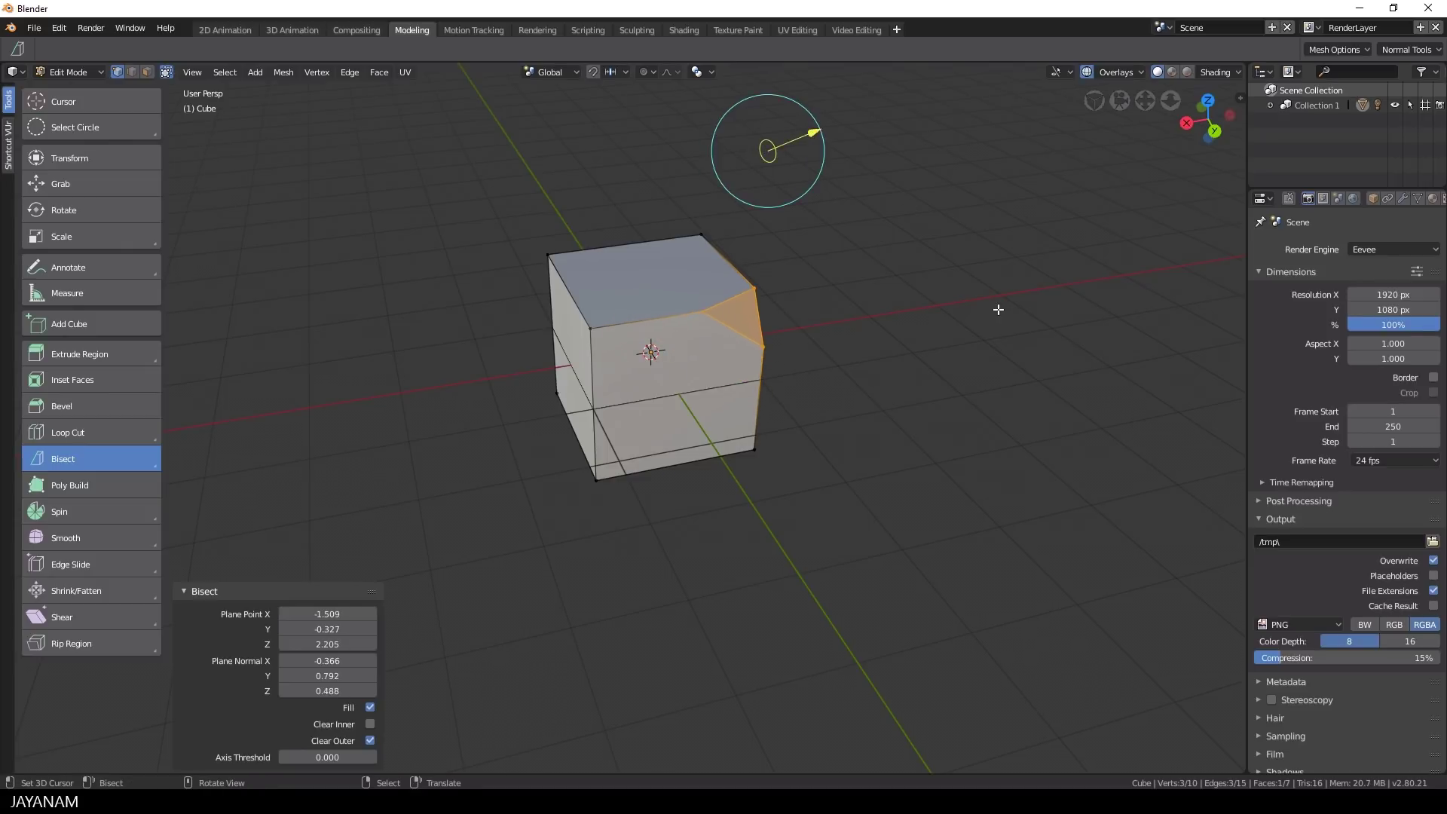
middle_drag(998, 310, 811, 356)
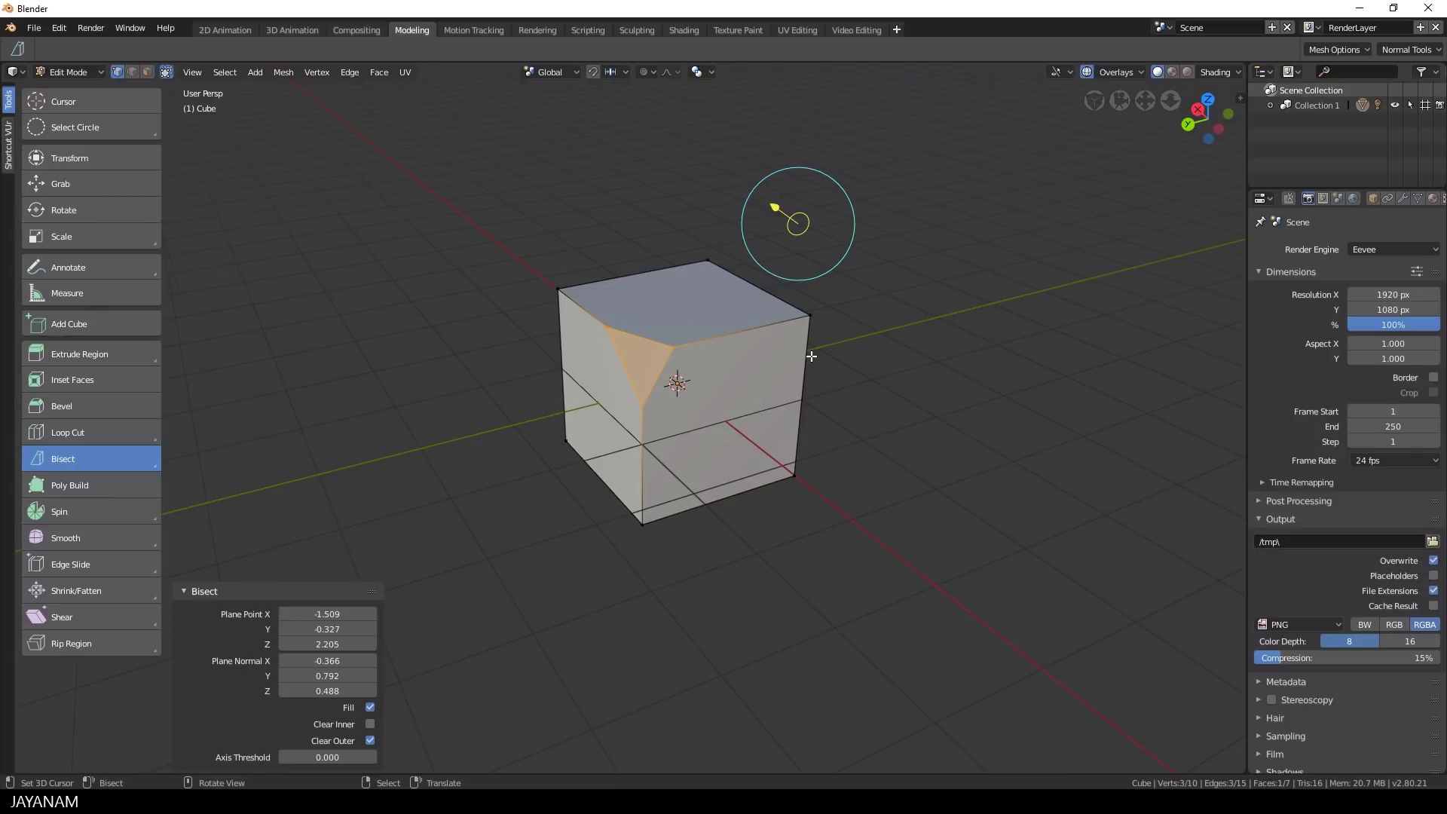
Bisect another corner off the whole mesh with Clear and Fill enabled
key(a)
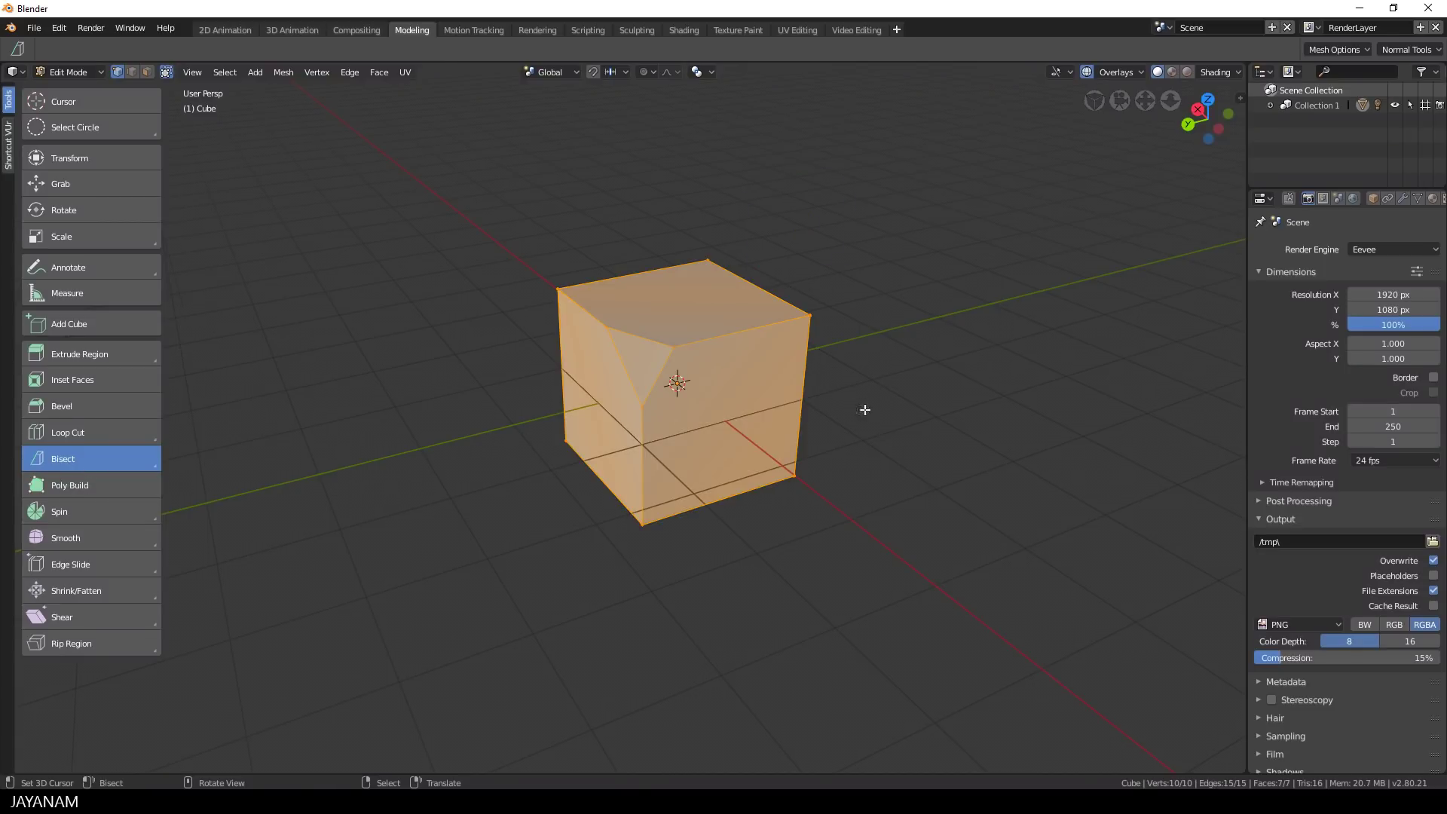
middle_drag(824, 309, 839, 279)
drag(756, 238, 856, 436)
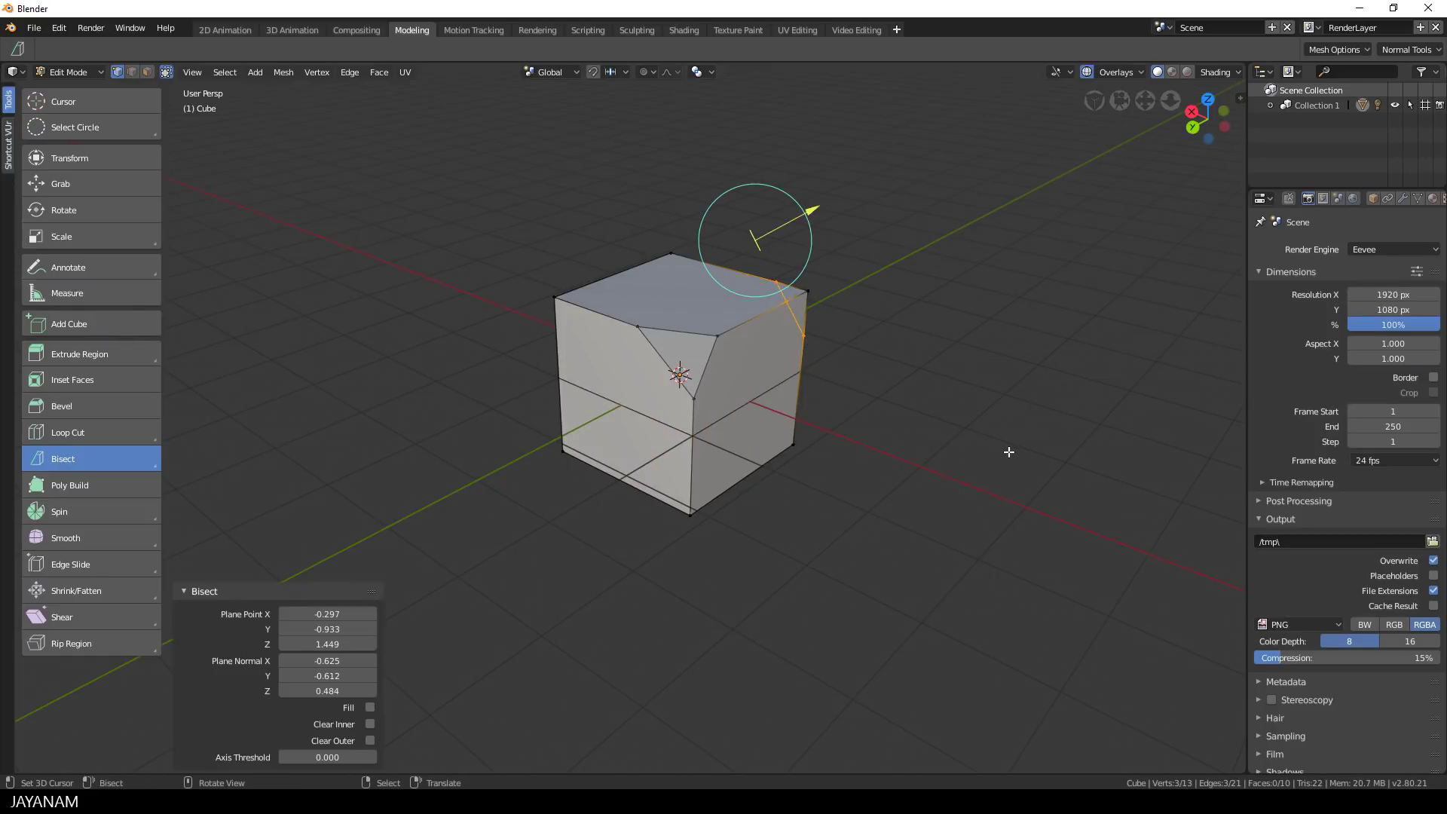
click(369, 741)
click(369, 707)
middle_drag(859, 536, 777, 328)
drag(776, 328, 746, 290)
middle_drag(746, 290, 709, 249)
Slice off the cube's top-right corner, clearing the cut-off geometry
key(a)
drag(703, 243, 778, 475)
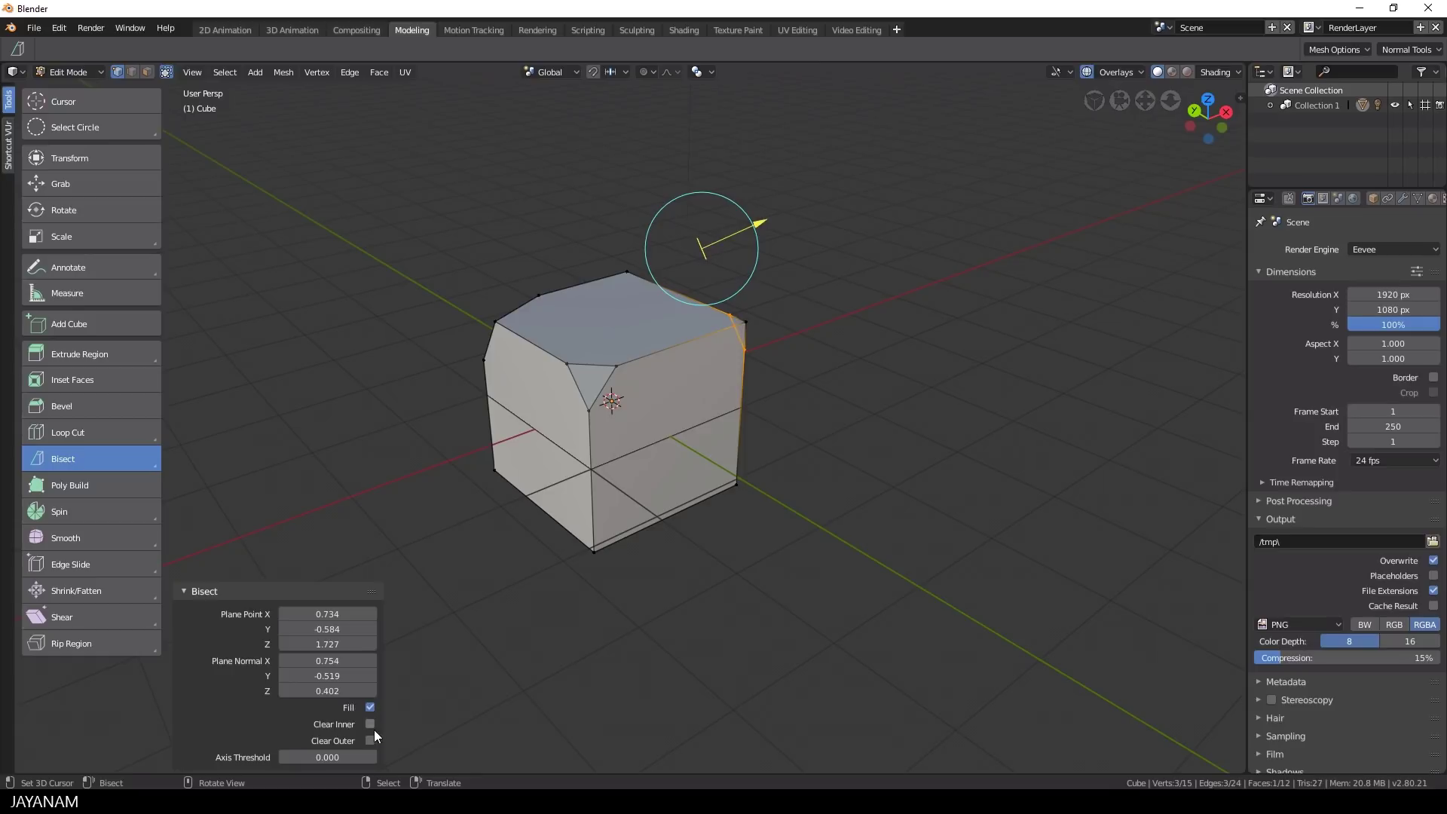
click(370, 740)
middle_drag(648, 527, 1020, 478)
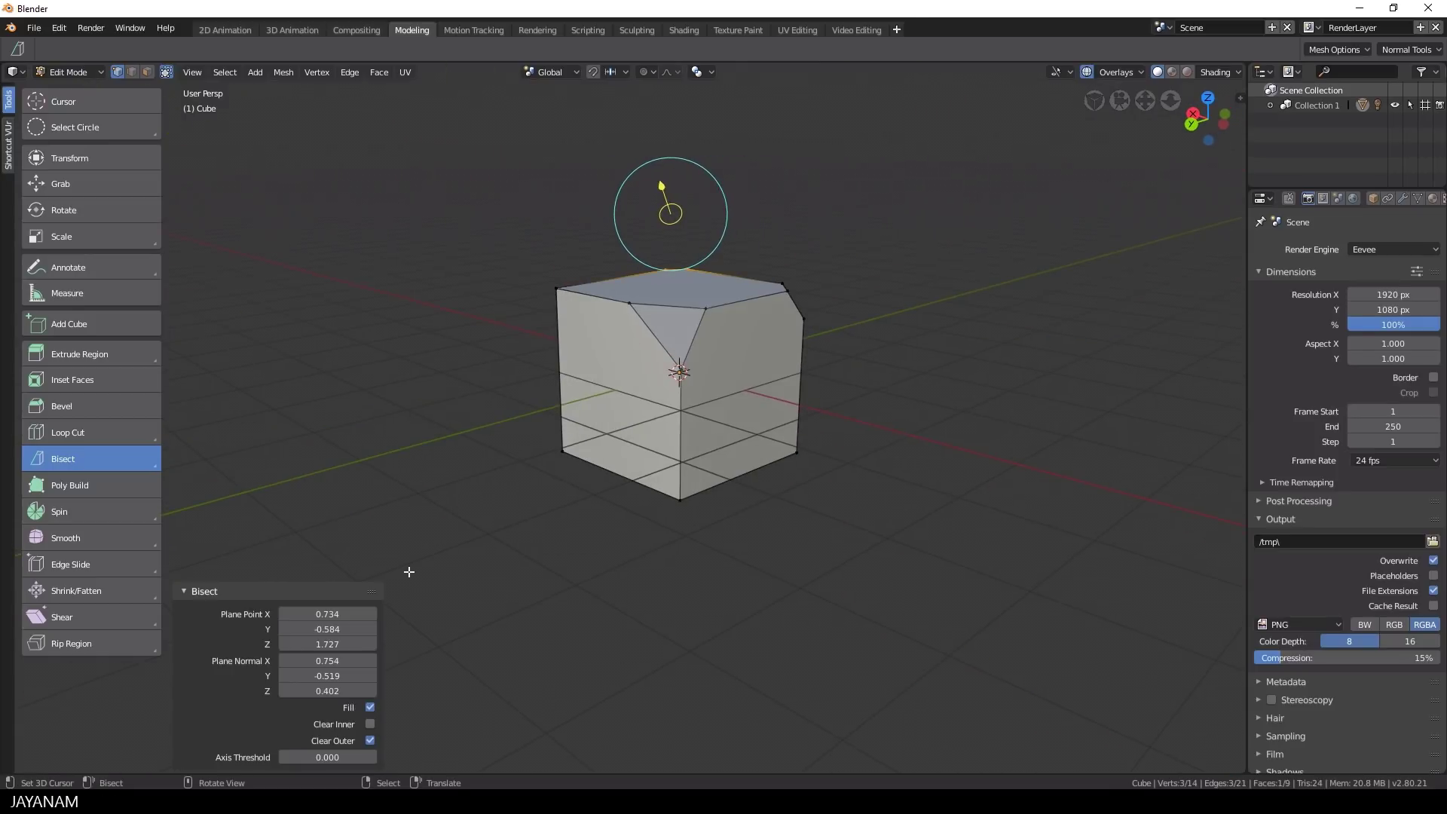
Cut the top-left corner with a filled bisect, then return the cube to Object Mode
key(a)
drag(653, 203, 485, 418)
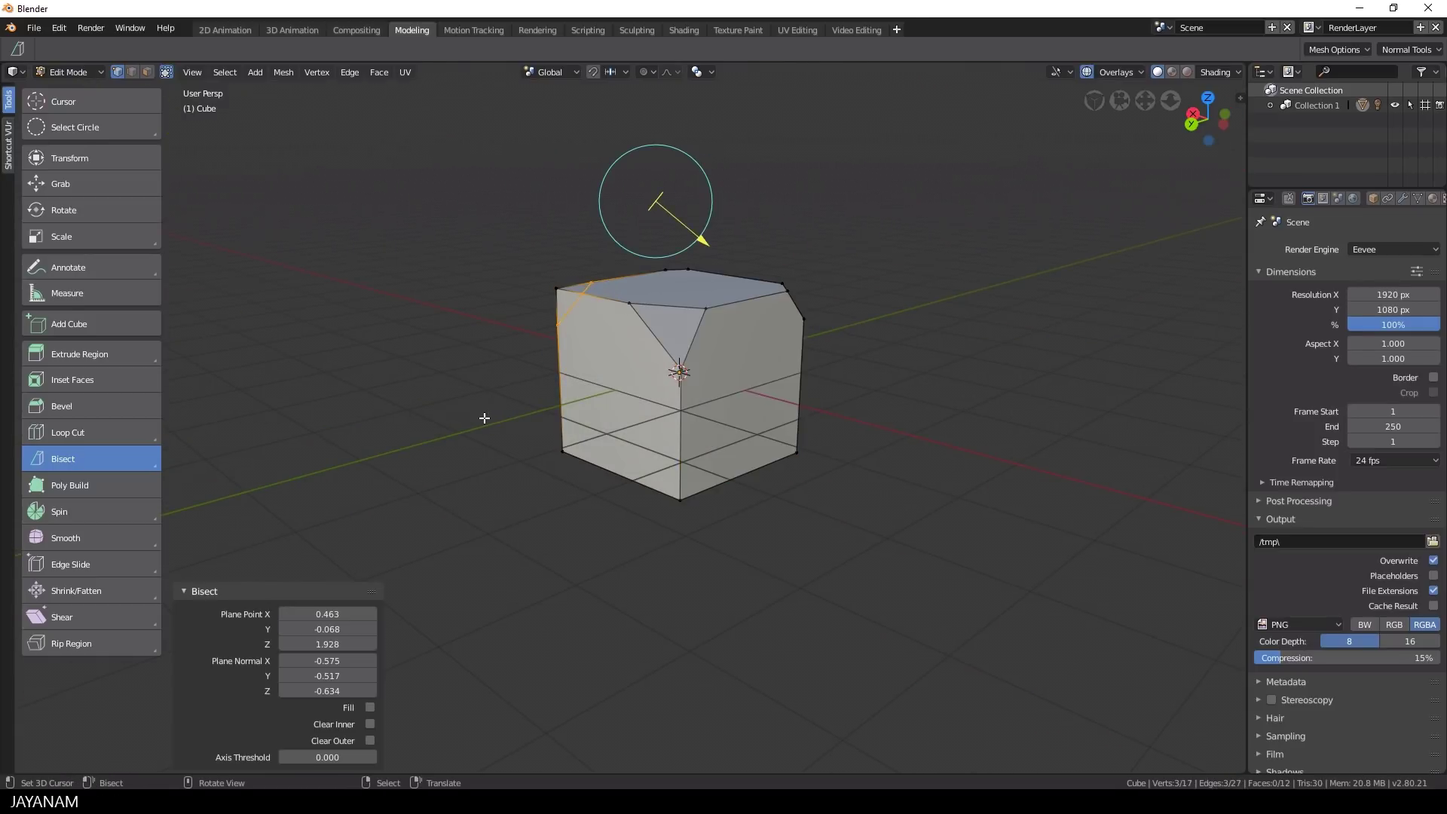
click(370, 707)
click(370, 741)
click(369, 723)
click(369, 740)
middle_drag(459, 444, 517, 456)
key(Tab)
middle_drag(755, 247, 780, 351)
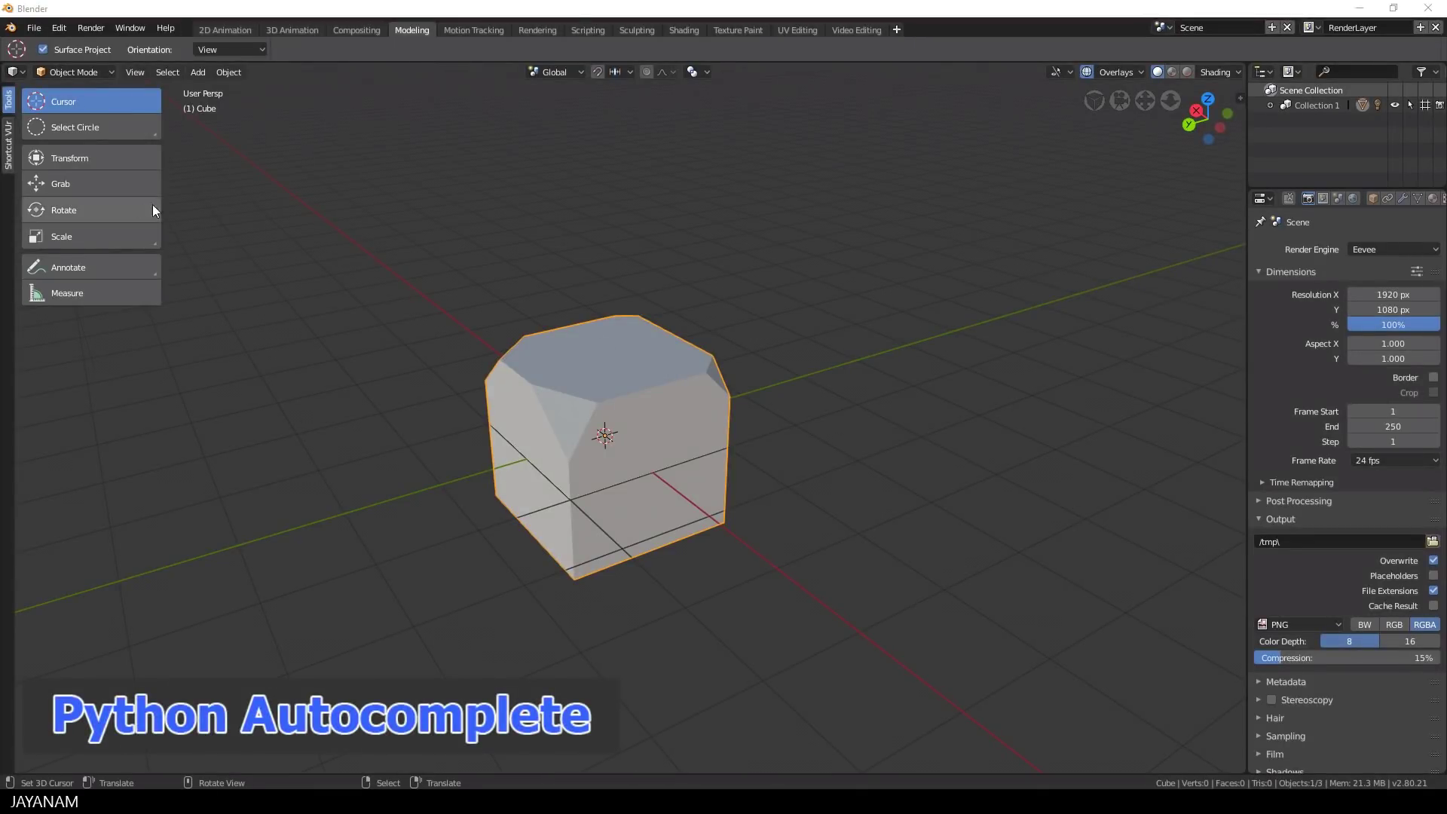
Switch the viewport to a Python Console and enlarge its text
click(21, 72)
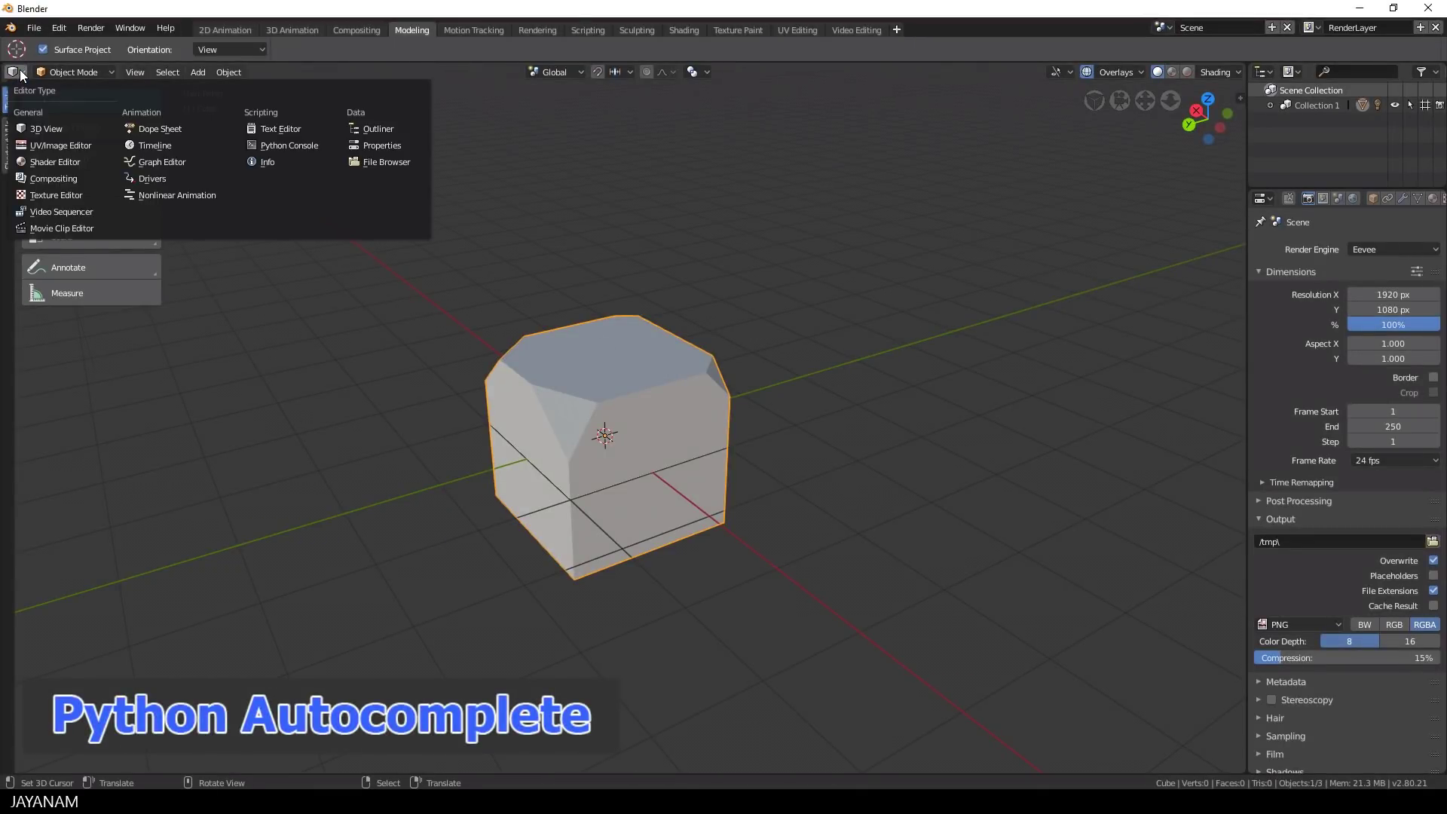
click(323, 147)
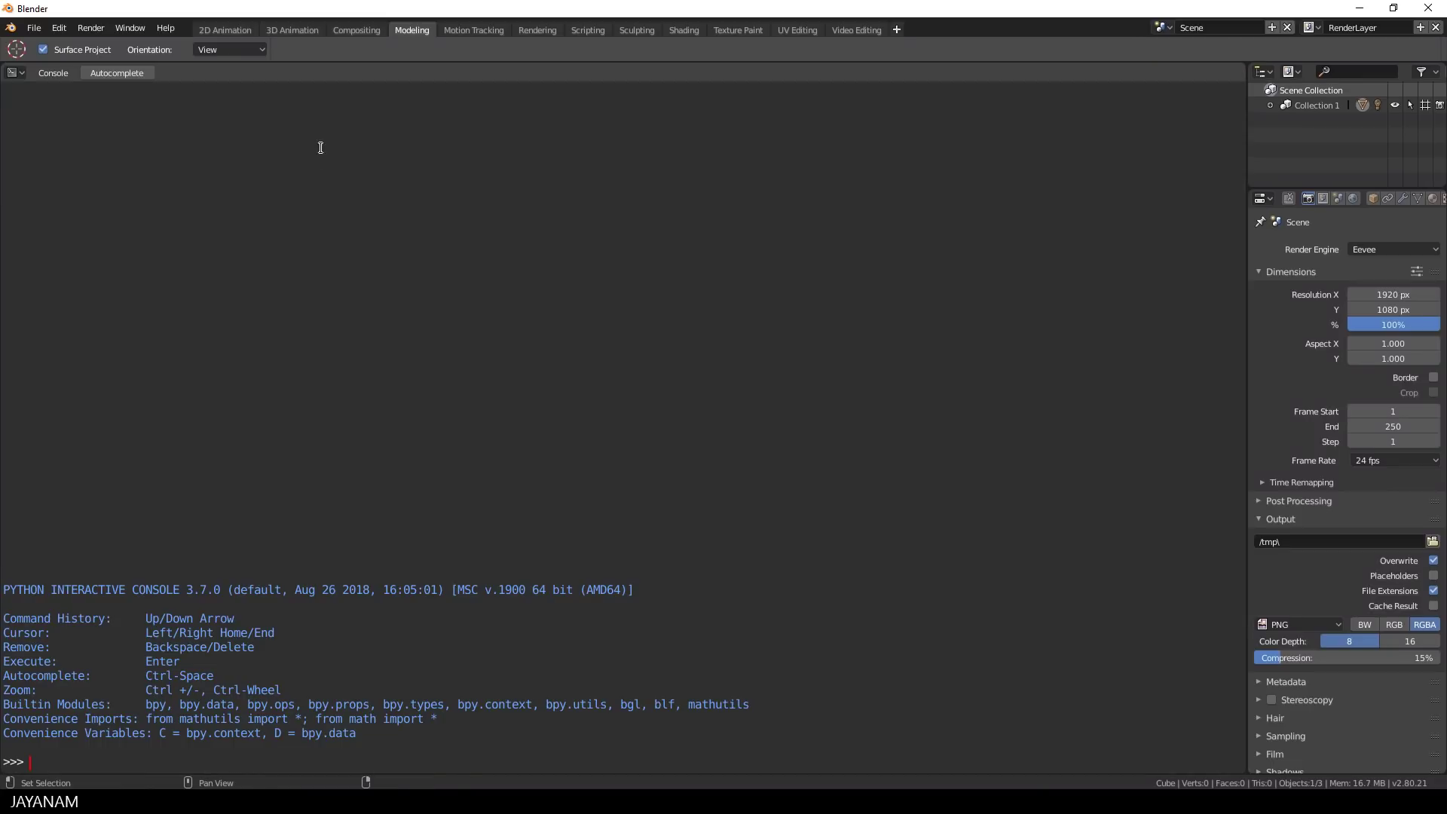
ctrl+scroll(310, 520, up, 5)
ctrl+scroll(310, 521, up, 2)
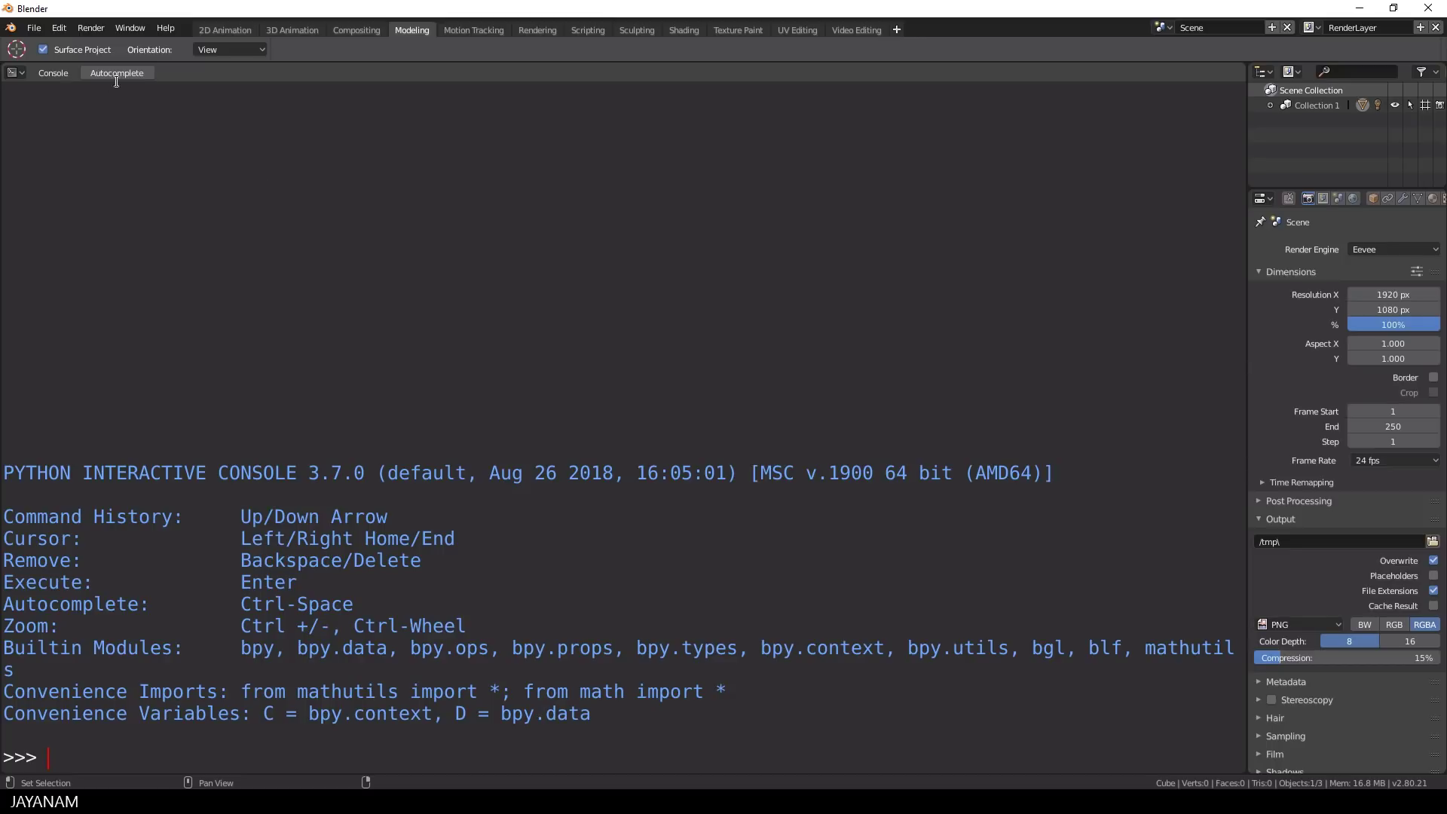
Run 'import bgl', then autocomplete 'bgl.' to list its gl functions
text(import bgl)
key(Return)
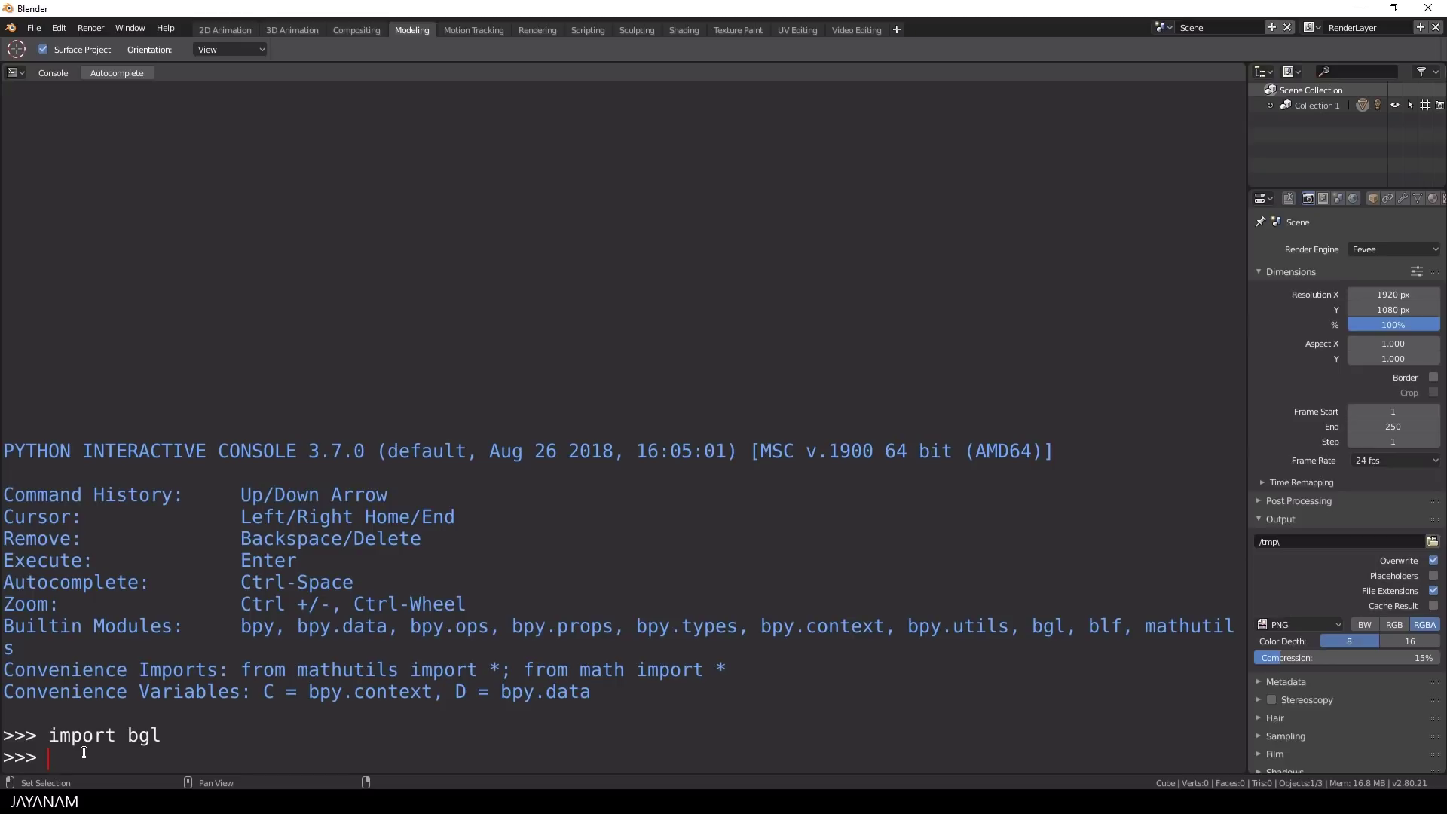
text(bgl.)
click(121, 72)
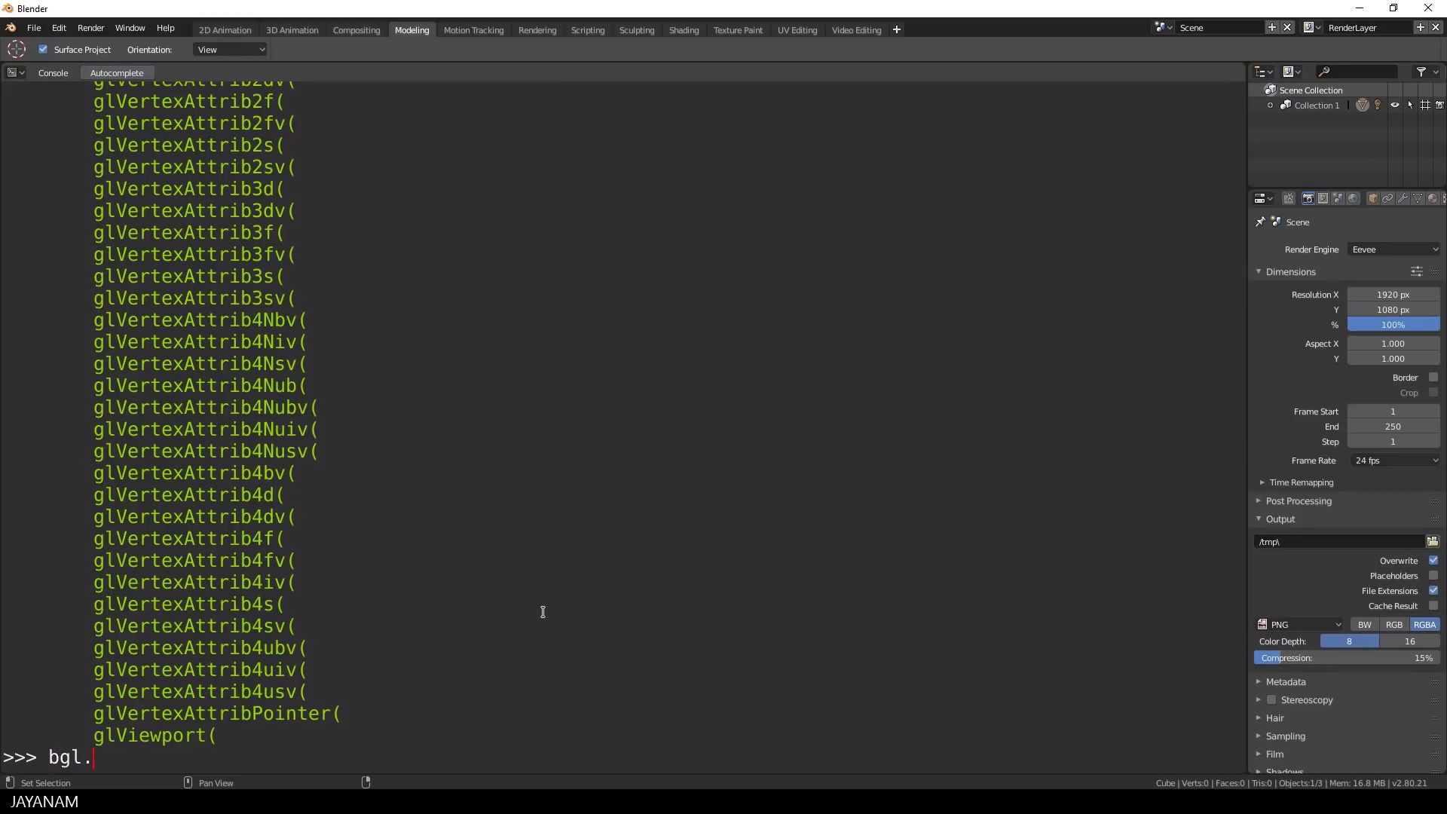
scroll(362, 544, up, 5)
scroll(362, 544, up, 18)
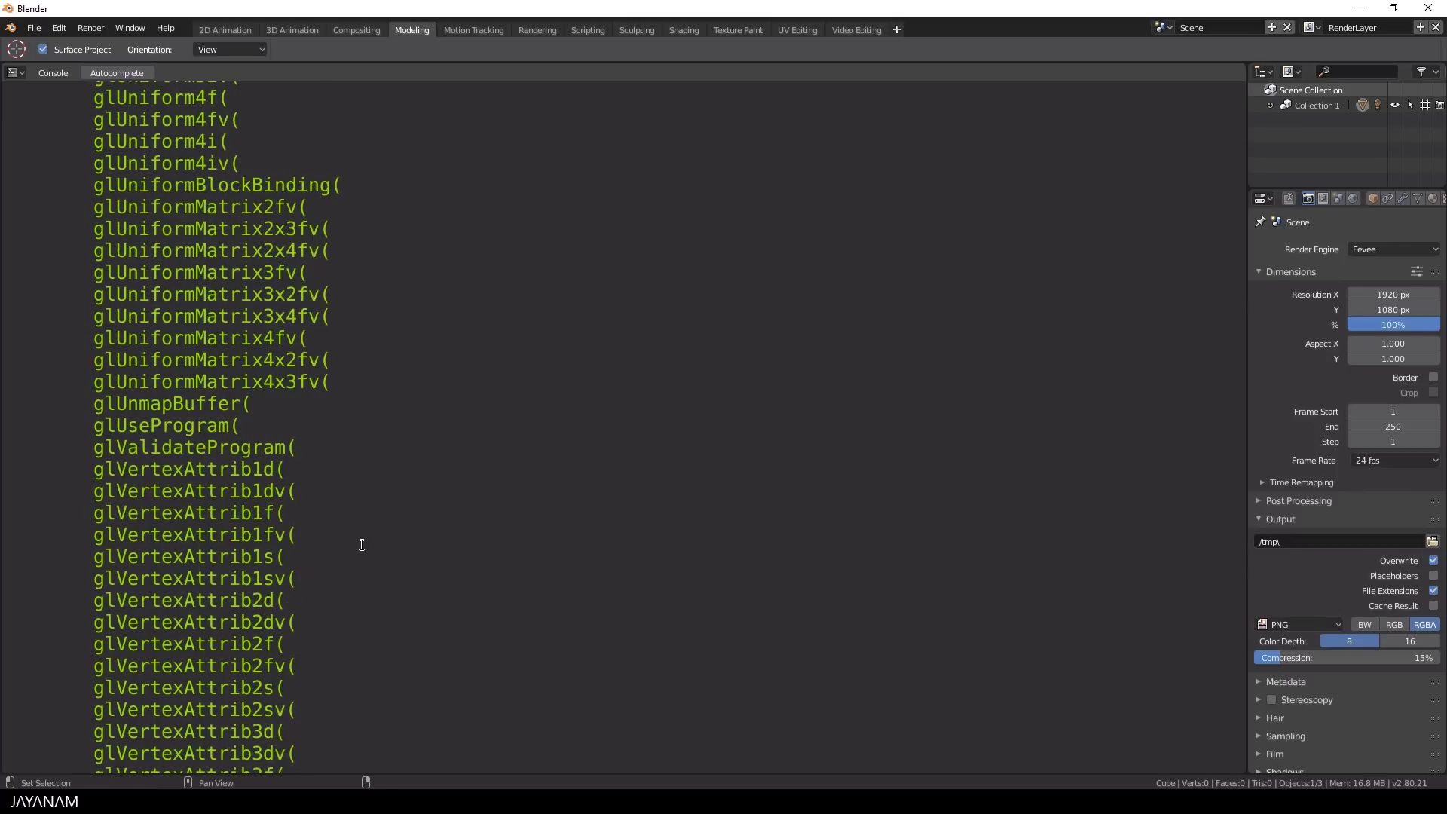